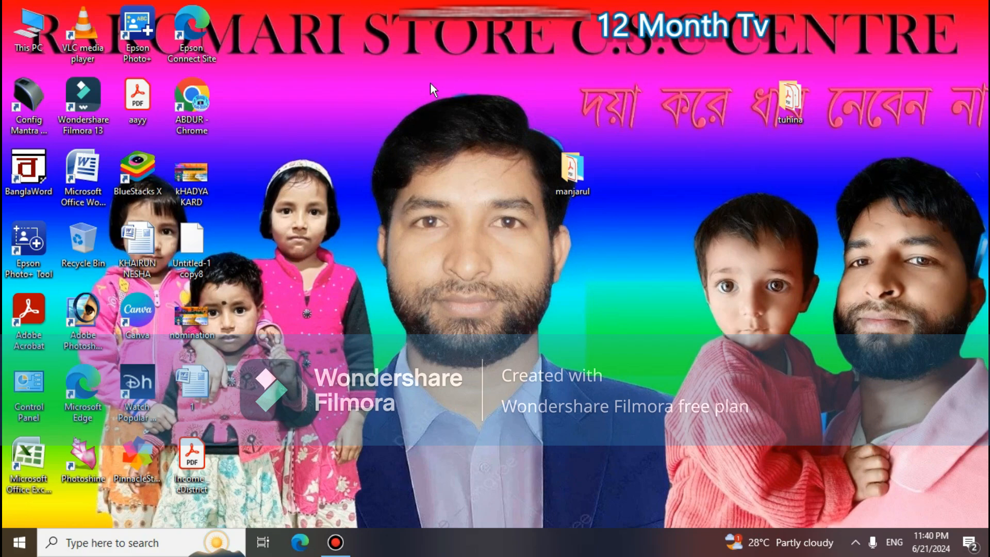
Launch Chrome, search Google for 'edistrict' and open the West Bengal e-District result
{"action": "double_click", "coordinate": [192, 103]}
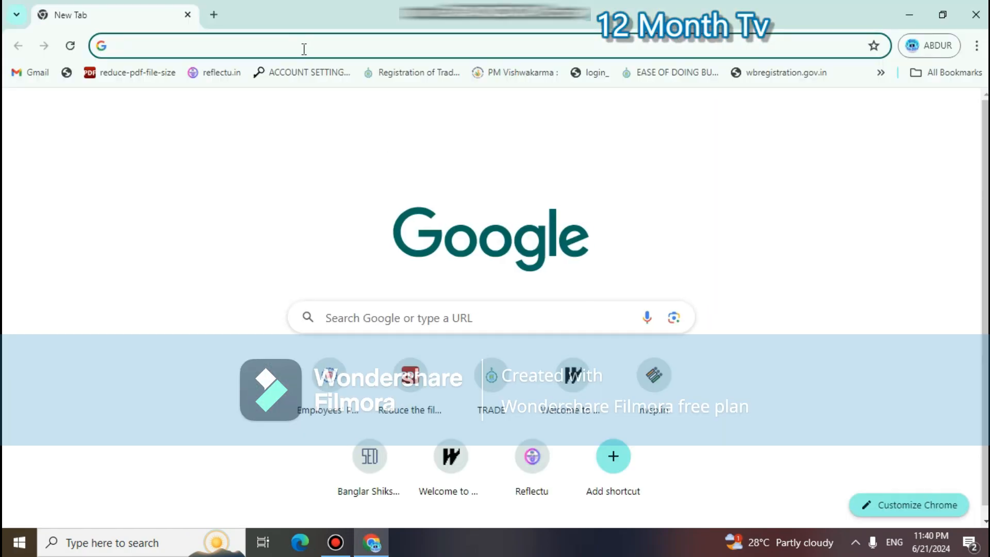
{"action": "left_click", "coordinate": [304, 49]}
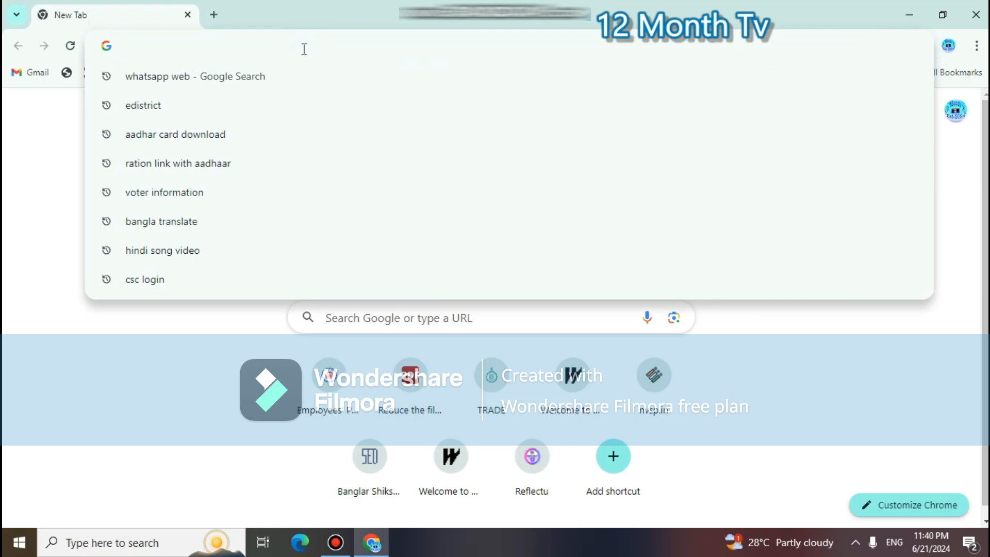
{"action": "left_click", "coordinate": [212, 107]}
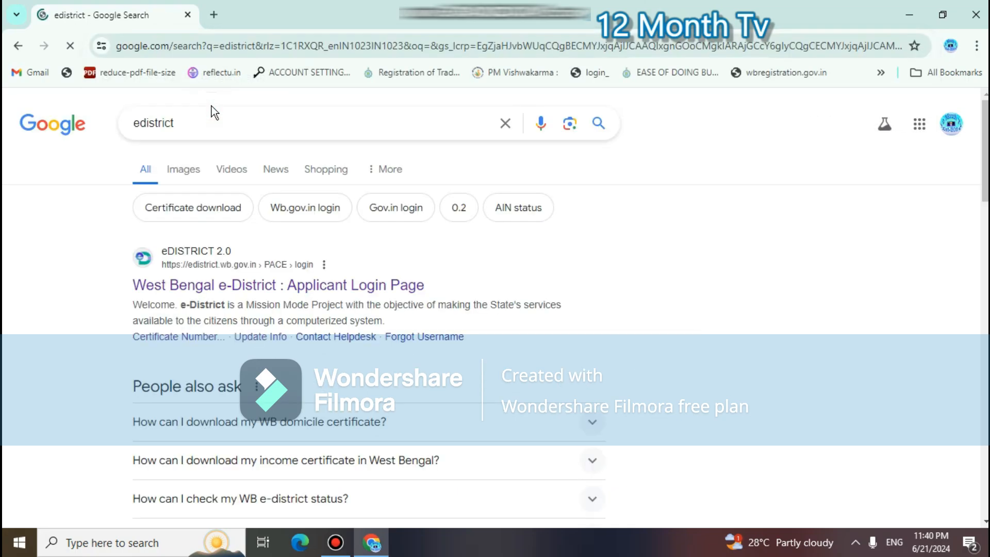
{"action": "scroll", "coordinate": [405, 263], "scroll_direction": "down", "scroll_amount": 1}
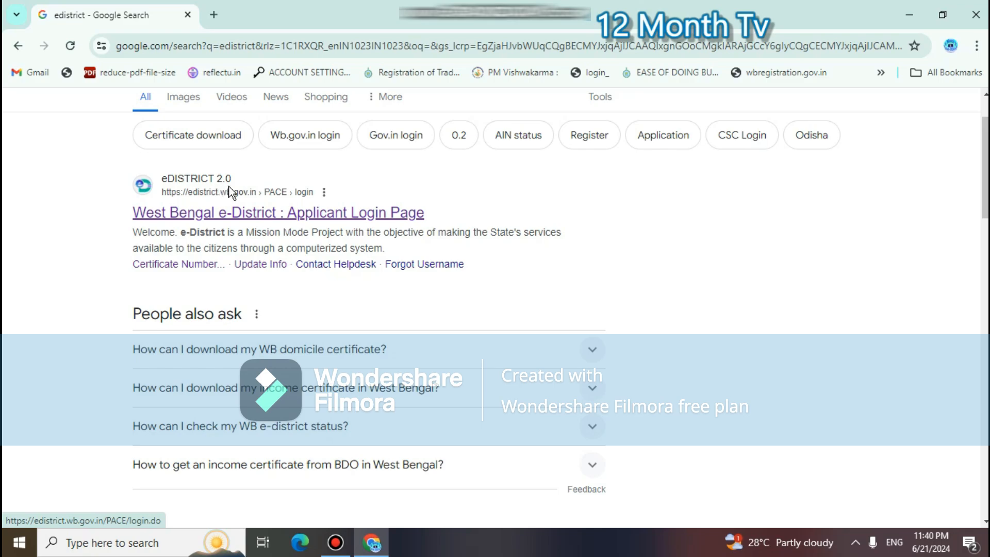
{"action": "left_click", "coordinate": [242, 216]}
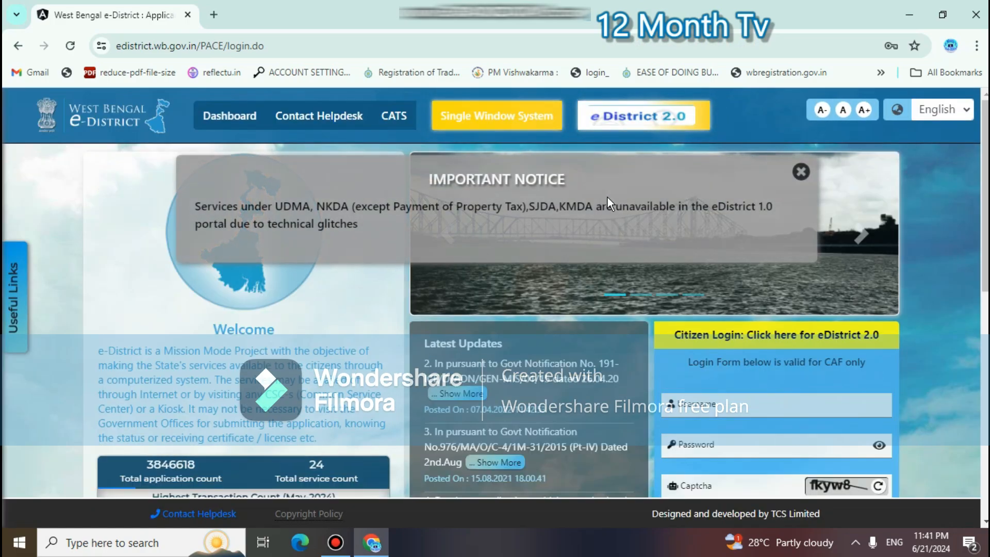
Dismiss the notice and log in using the saved username and password plus the OTP
{"action": "left_click", "coordinate": [801, 172]}
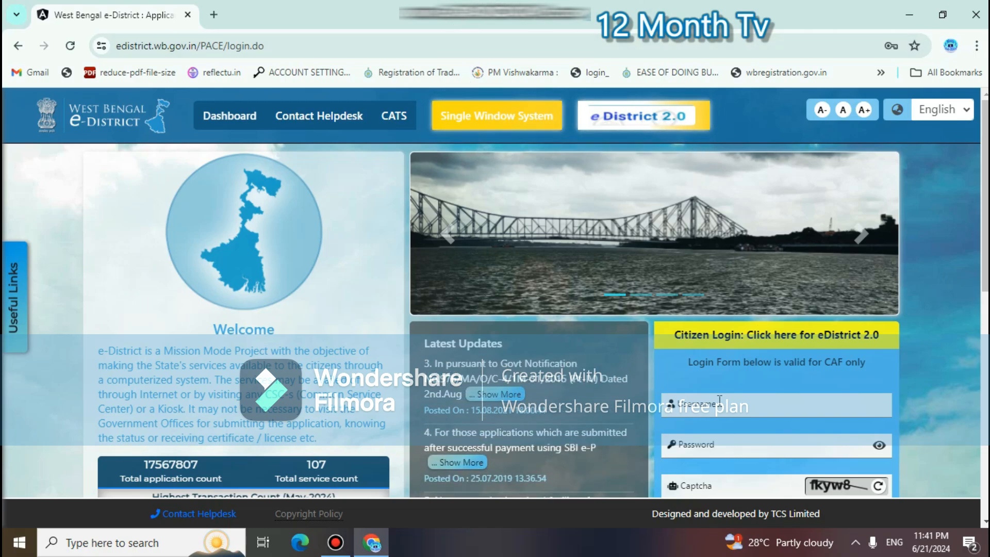
{"action": "scroll", "coordinate": [714, 265], "scroll_direction": "down", "scroll_amount": 3}
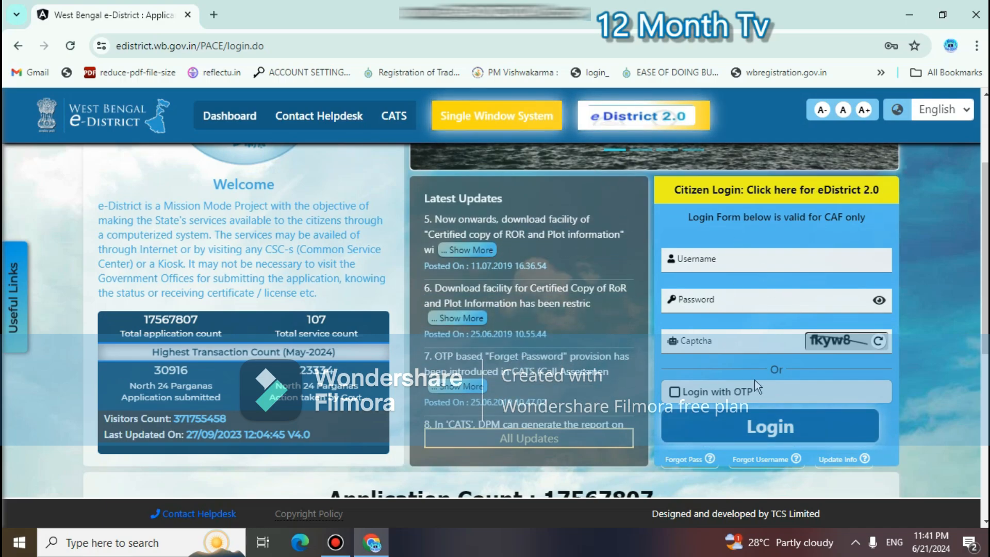
{"action": "left_click", "coordinate": [726, 260]}
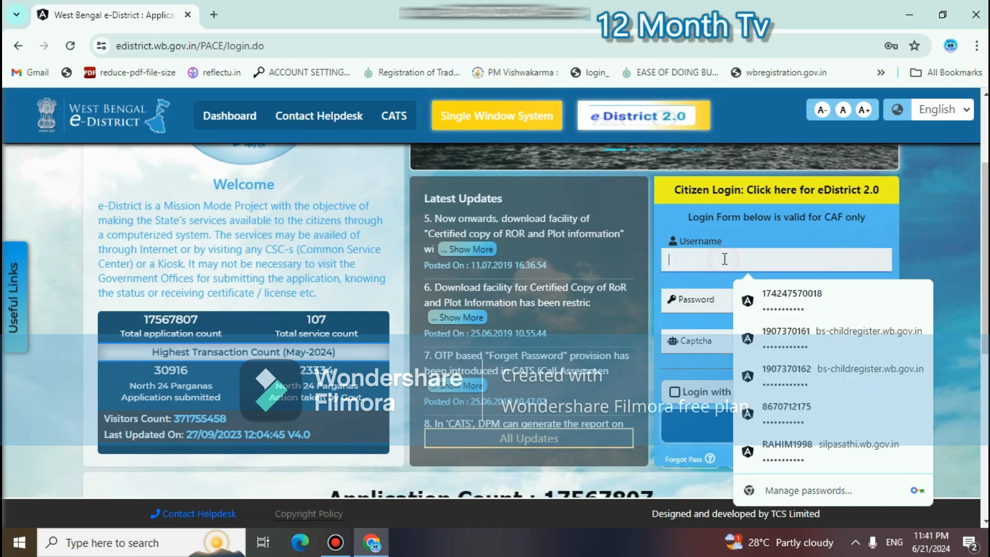
{"action": "left_click", "coordinate": [801, 302]}
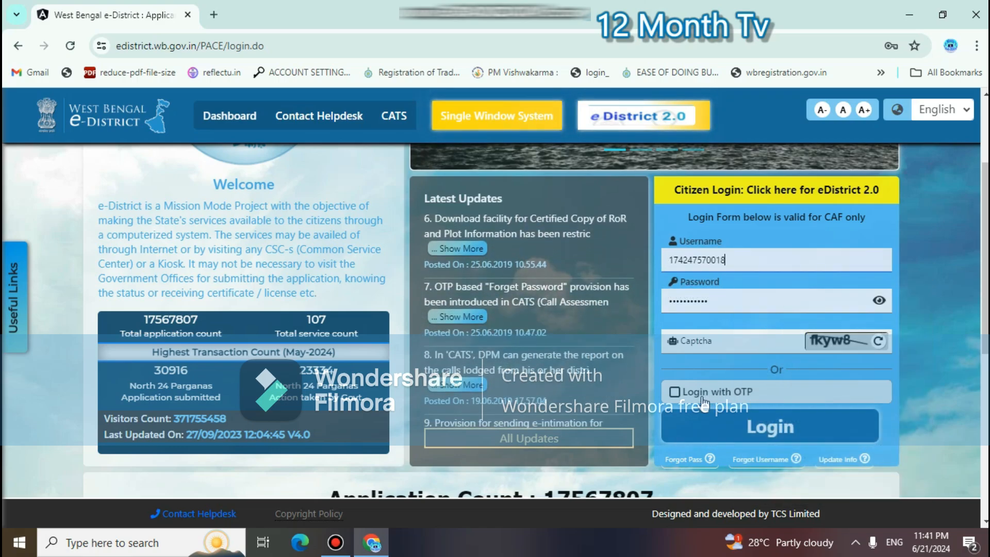
{"action": "left_click", "coordinate": [675, 392]}
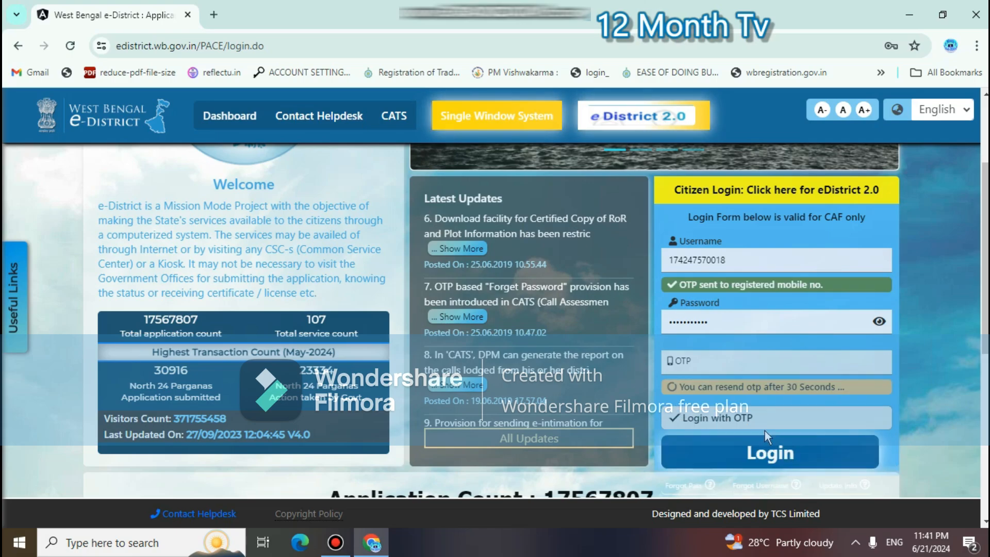
{"action": "left_click", "coordinate": [725, 361]}
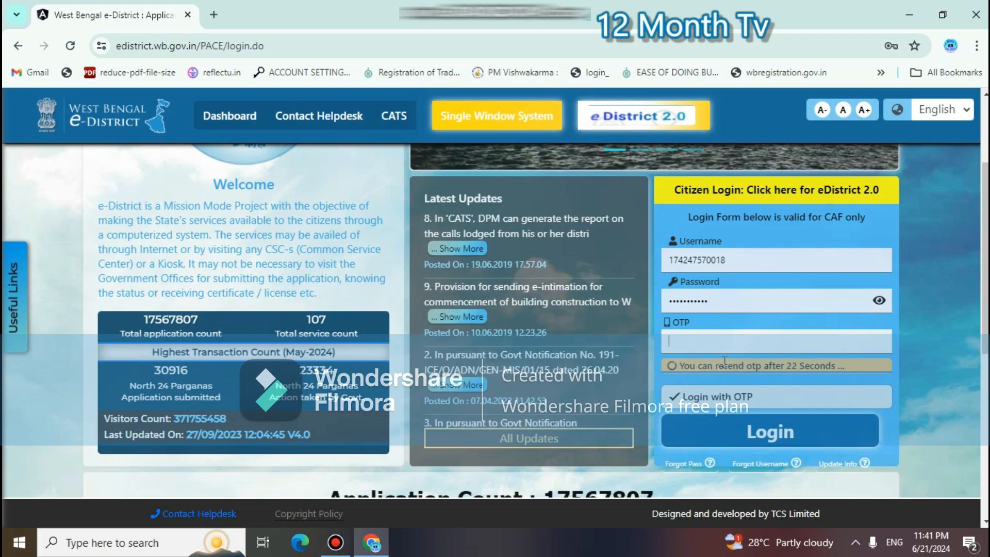
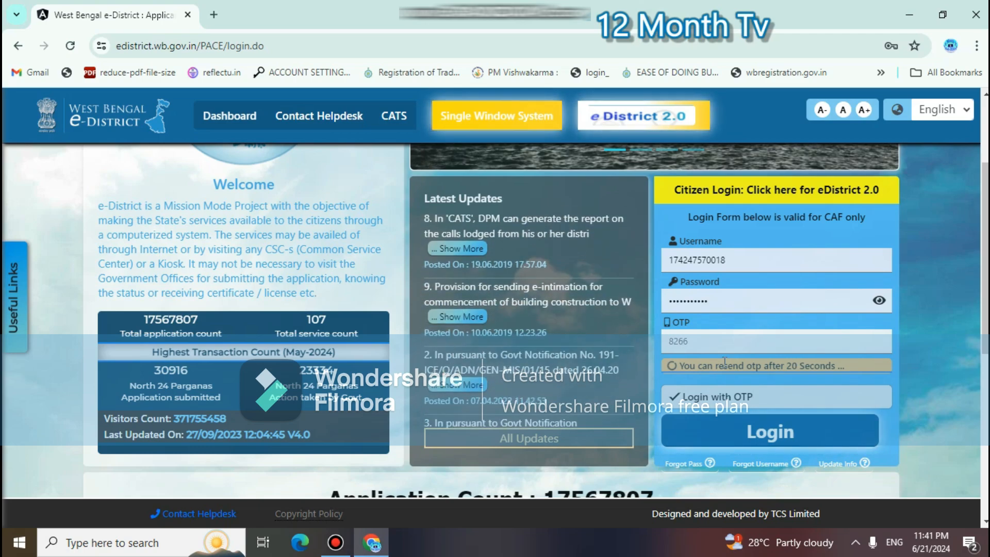
{"action": "left_click", "coordinate": [756, 437]}
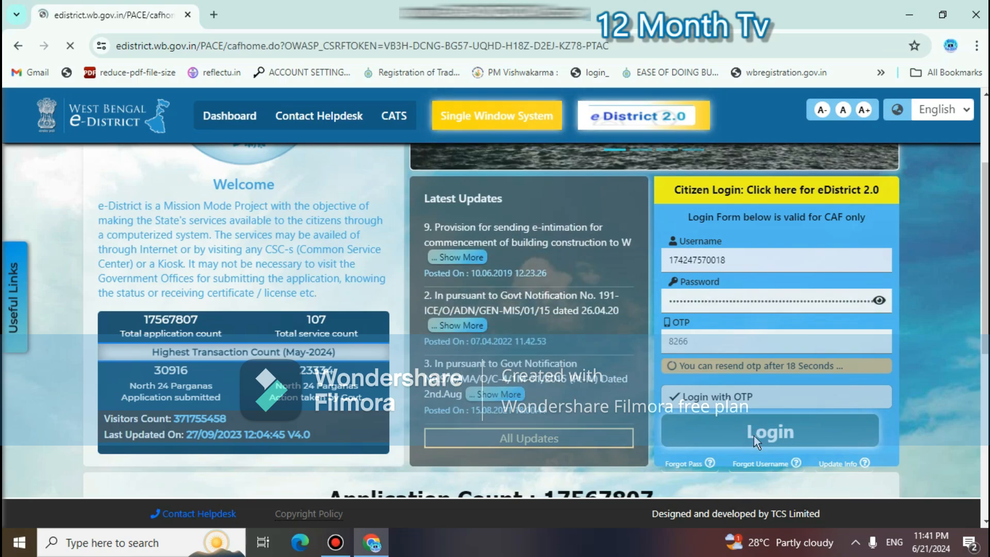
{"action": "scroll", "coordinate": [619, 412], "scroll_direction": "down", "scroll_amount": 1}
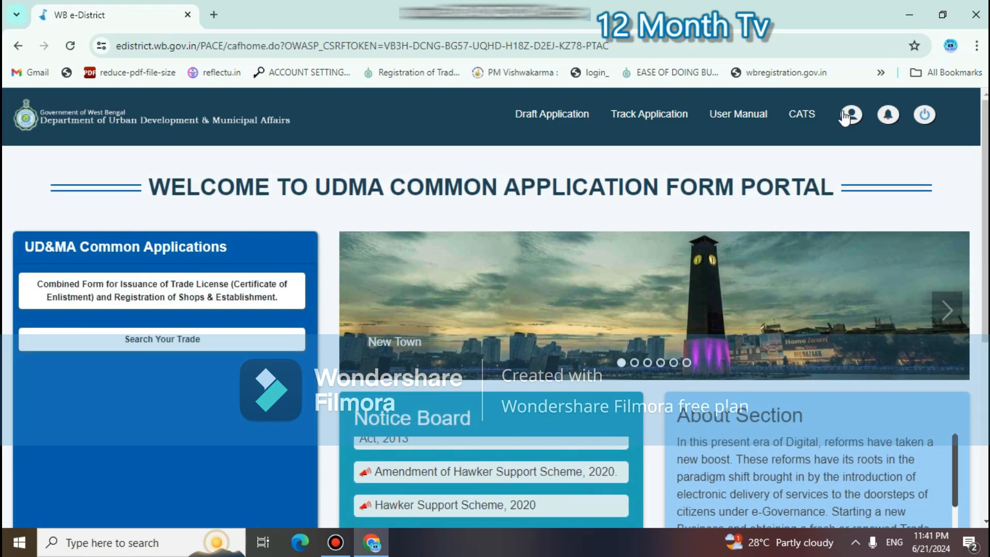
Look over the Track Application table, then log out and skip the feedback form
{"action": "left_click", "coordinate": [662, 117]}
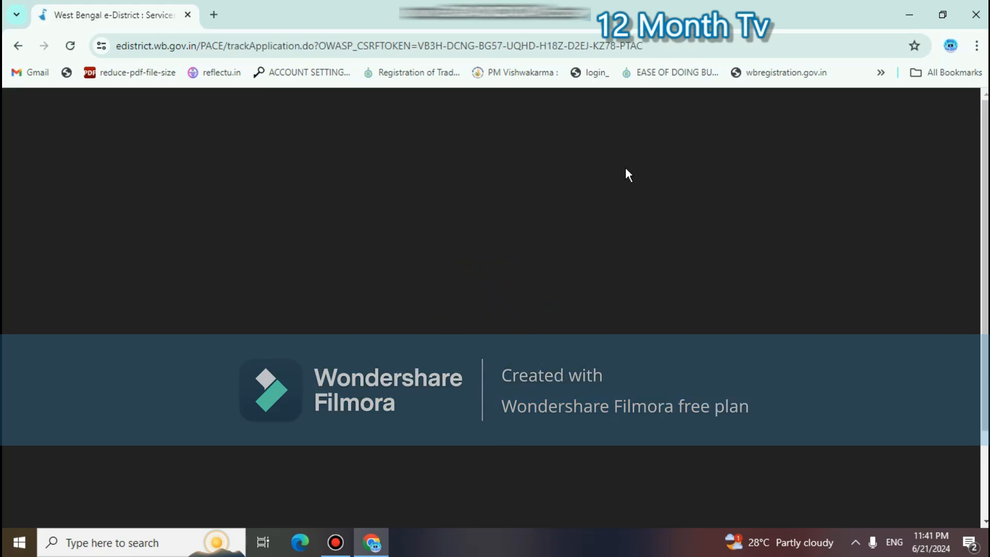
{"action": "scroll", "coordinate": [484, 324], "scroll_direction": "down", "scroll_amount": 2}
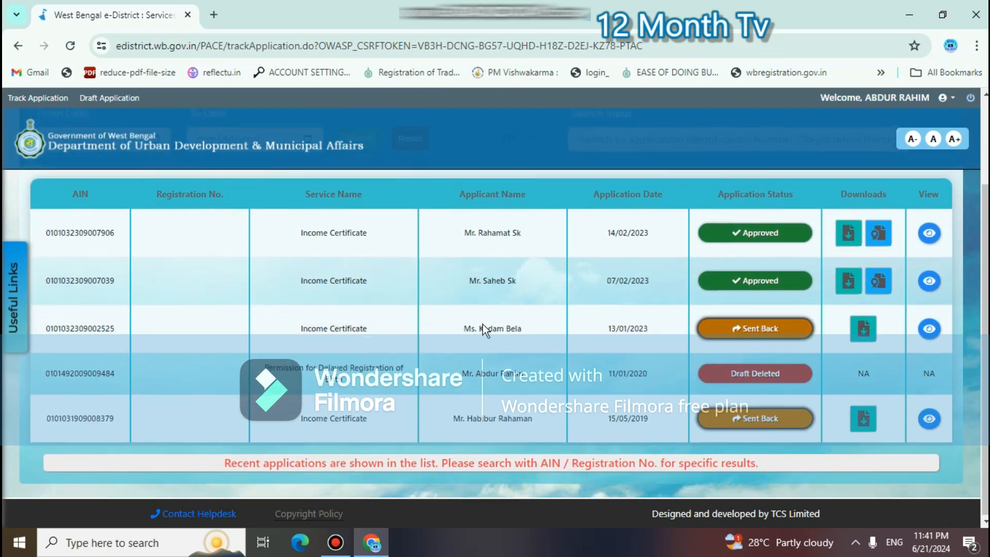
{"action": "scroll", "coordinate": [554, 318], "scroll_direction": "up", "scroll_amount": 1}
{"action": "scroll", "coordinate": [556, 317], "scroll_direction": "up", "scroll_amount": 1}
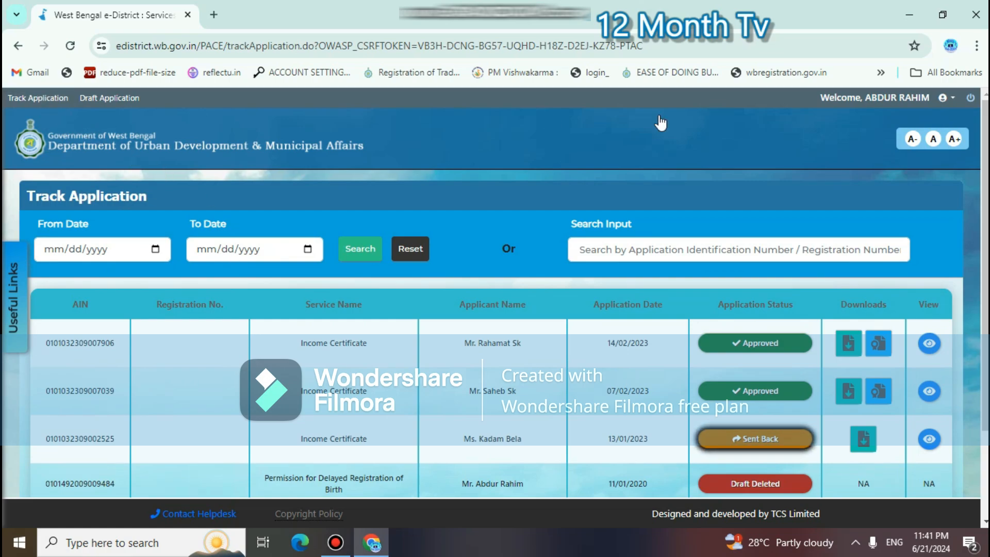
{"action": "left_click", "coordinate": [969, 99]}
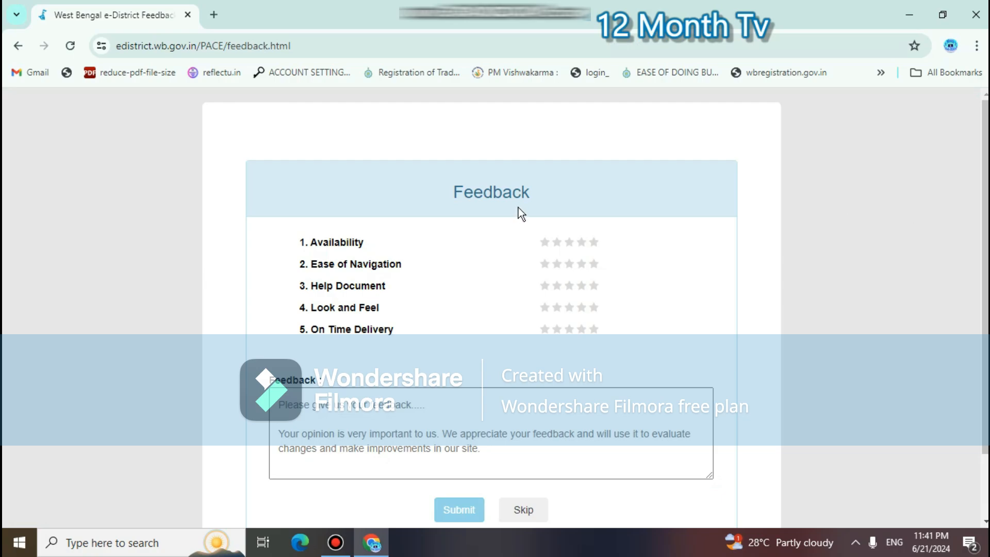
{"action": "left_click", "coordinate": [523, 521]}
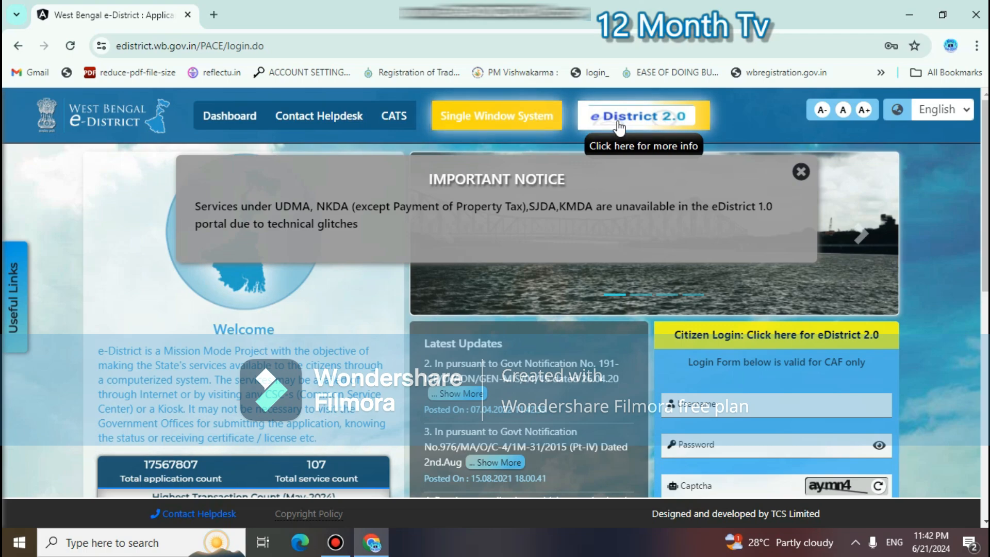
Switch to the eDistrict 2.0 portal, acknowledge its Notice dialog and scroll through the home page
{"action": "left_click", "coordinate": [658, 120]}
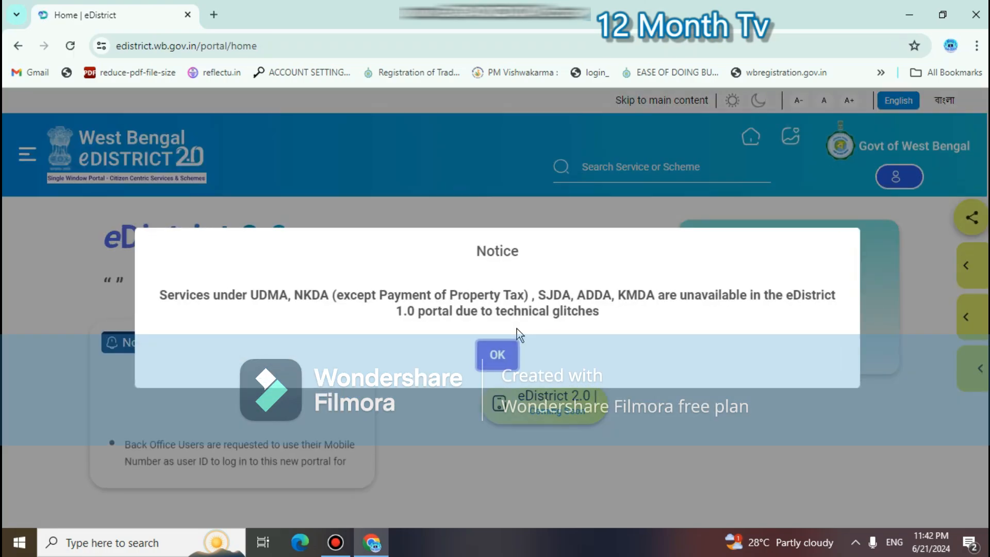
{"action": "left_click", "coordinate": [490, 360]}
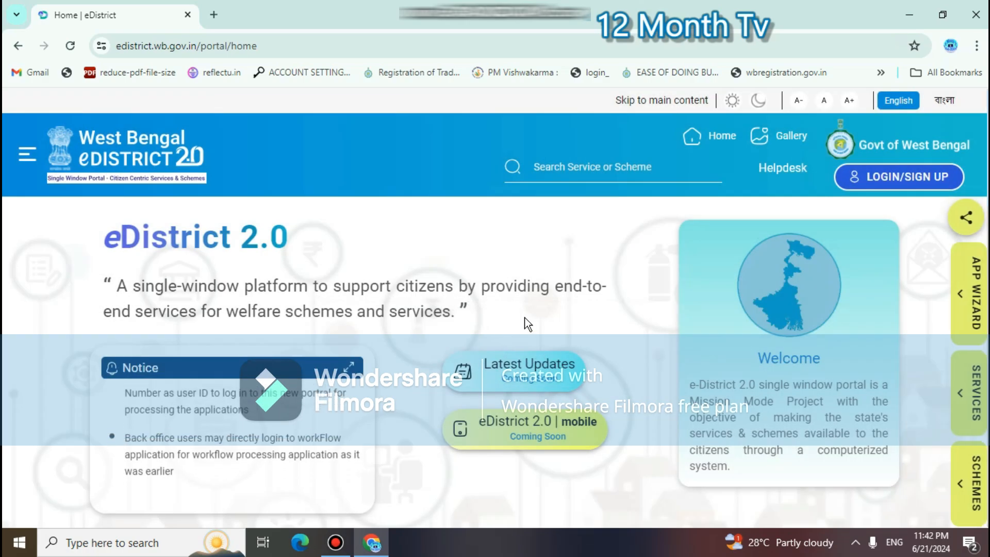
{"action": "scroll", "coordinate": [524, 320], "scroll_direction": "down", "scroll_amount": 3}
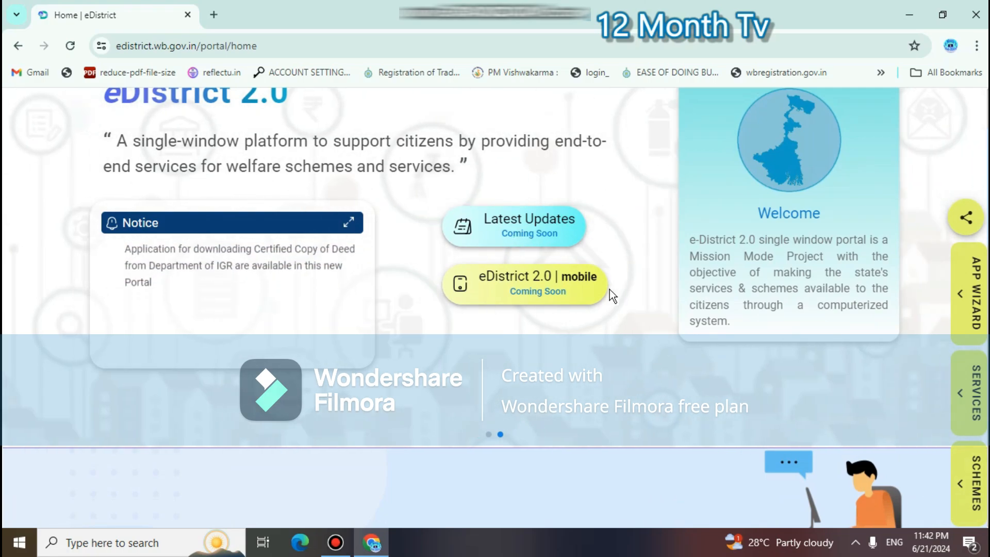
{"action": "scroll", "coordinate": [610, 290], "scroll_direction": "up", "scroll_amount": 3}
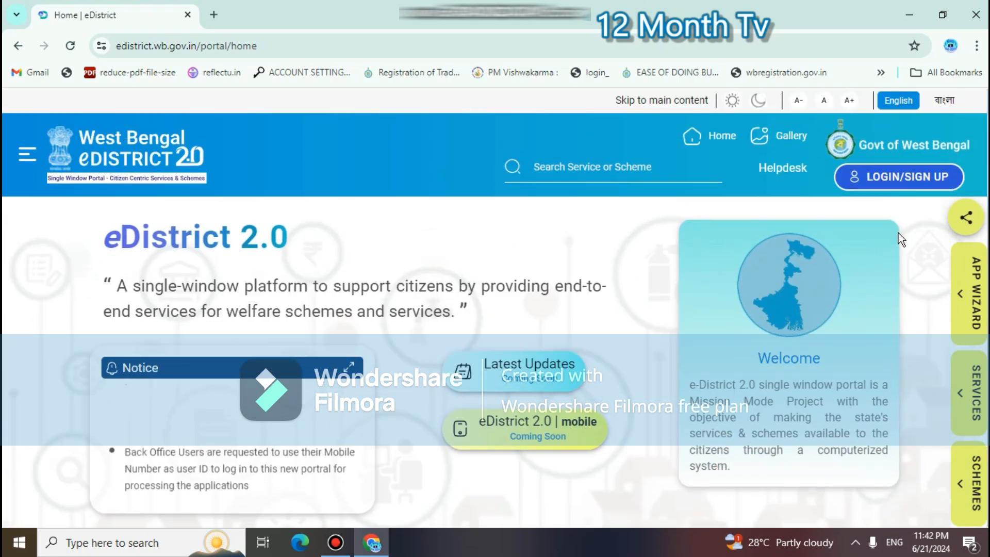
Sign in to eDistrict 2.0 by entering the captcha, then continue as the logged-in user
{"action": "left_click", "coordinate": [894, 180]}
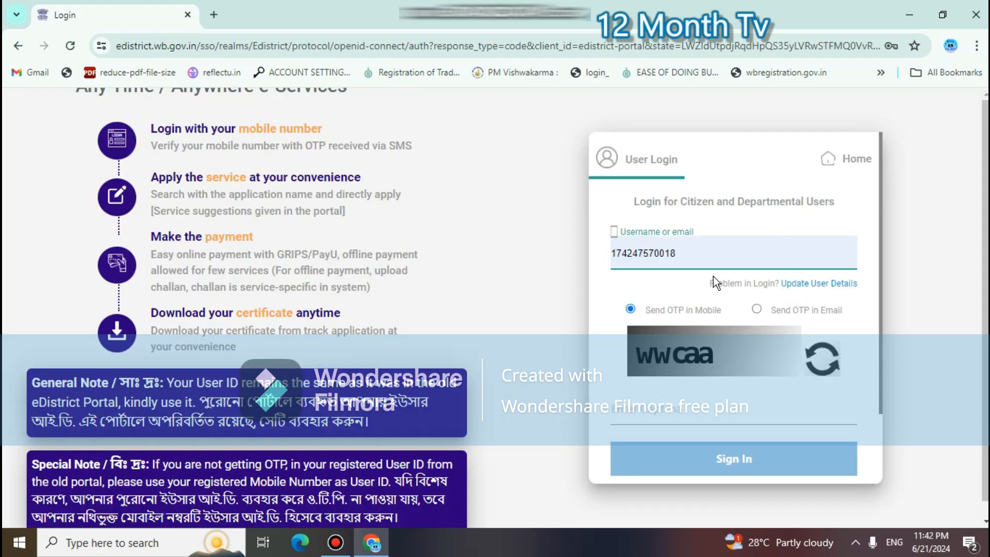
{"action": "scroll", "coordinate": [686, 386], "scroll_direction": "down", "scroll_amount": 2}
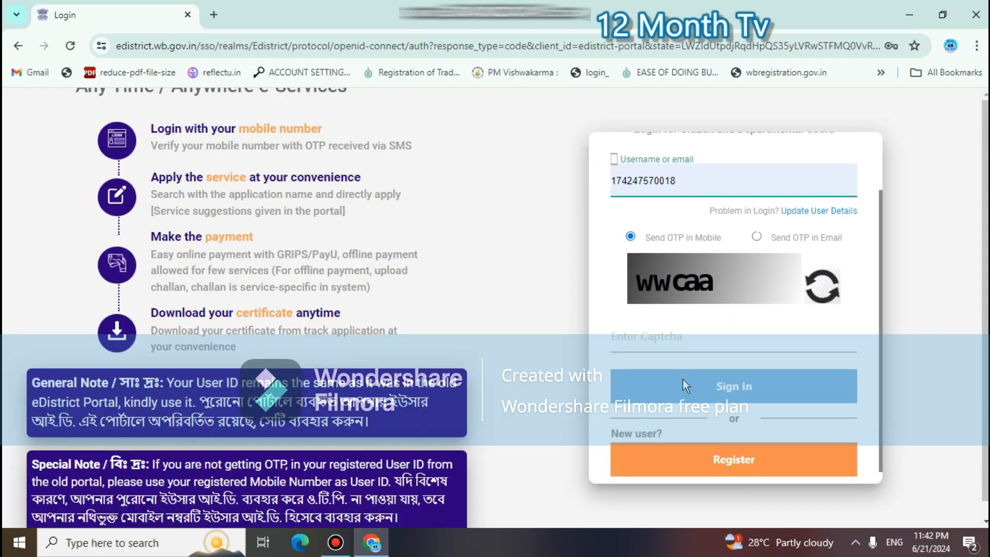
{"action": "left_click", "coordinate": [664, 340]}
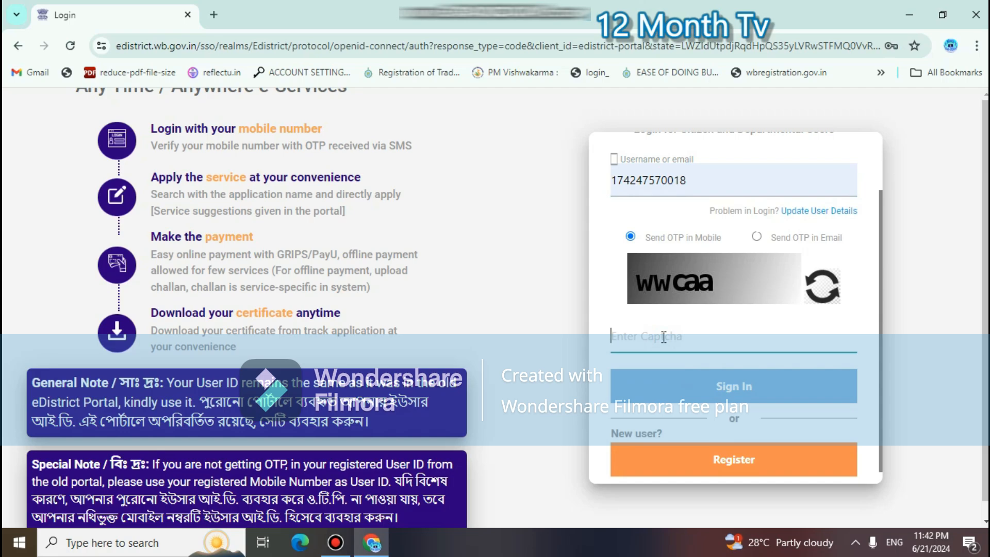
{"action": "type", "text": "w"}
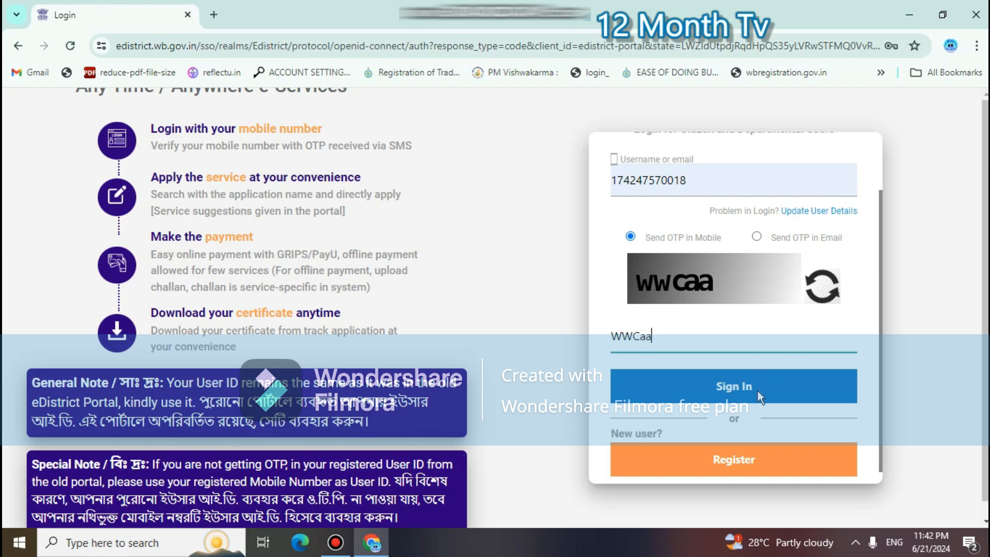
{"action": "left_click", "coordinate": [743, 398]}
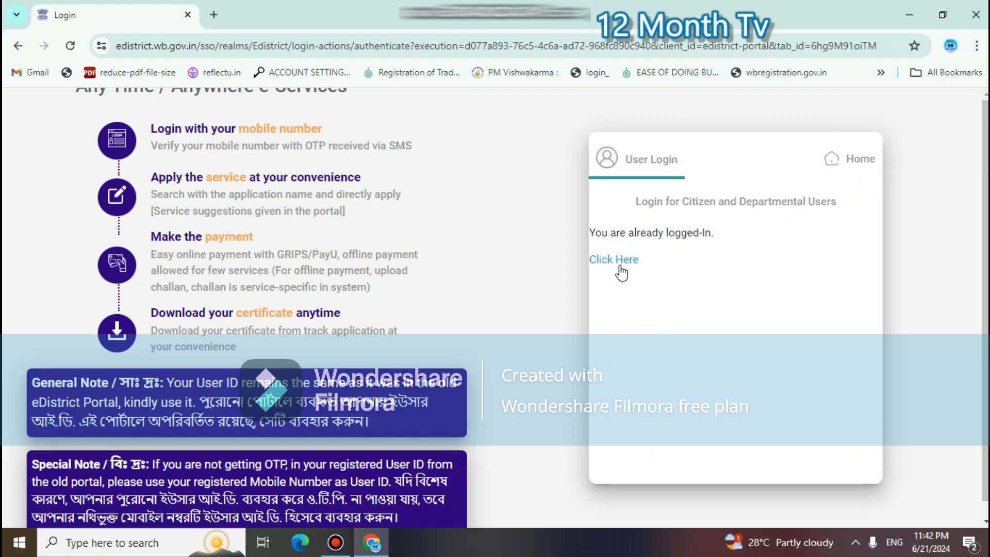
{"action": "left_click", "coordinate": [619, 262]}
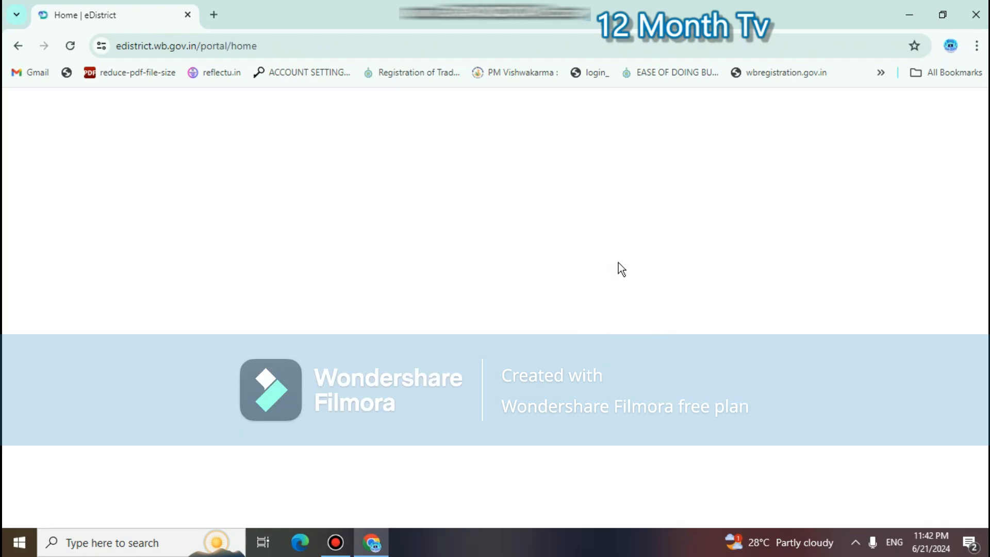
Dismiss the home page notice and sign in to eDistrict 2.0 with the captcha
{"action": "left_click", "coordinate": [497, 356]}
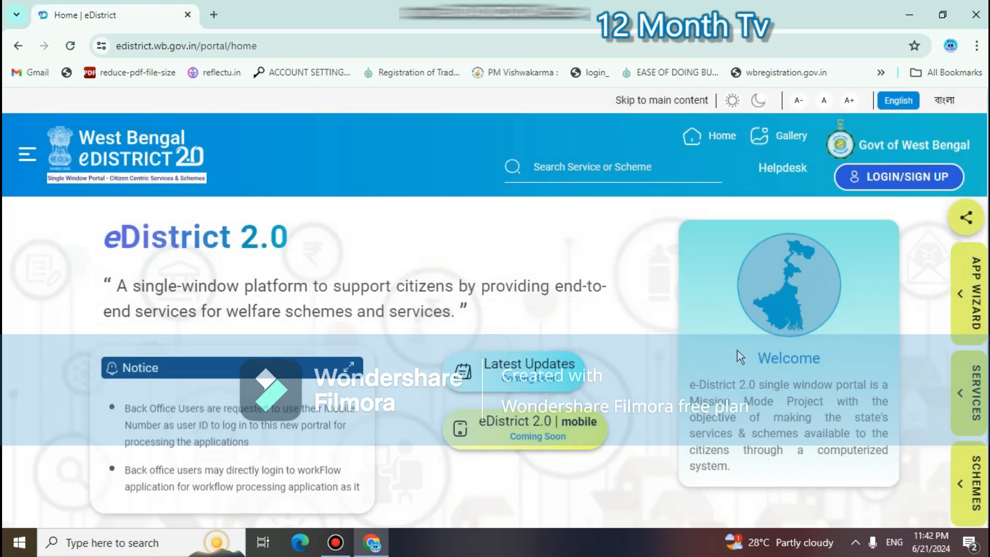
{"action": "left_click", "coordinate": [869, 181]}
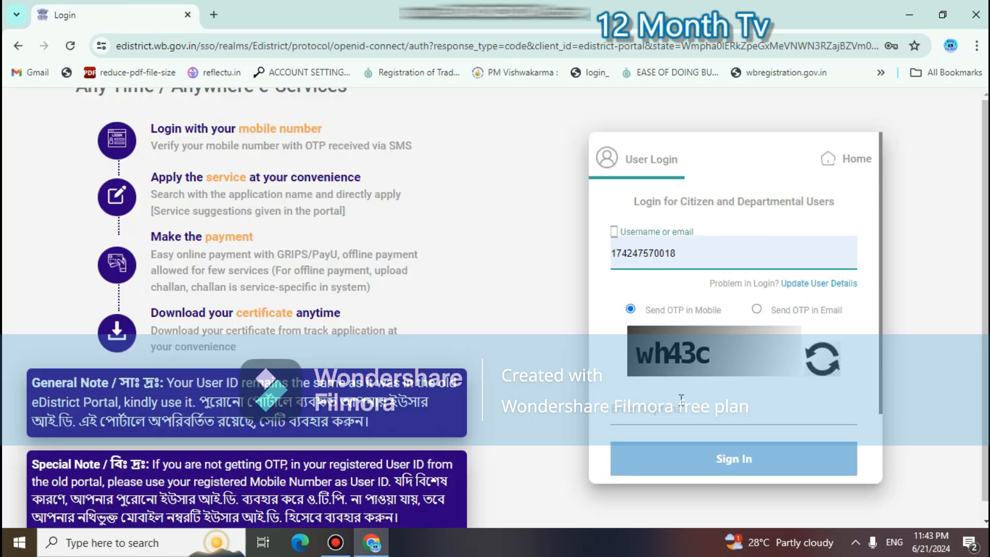
{"action": "left_click", "coordinate": [666, 414]}
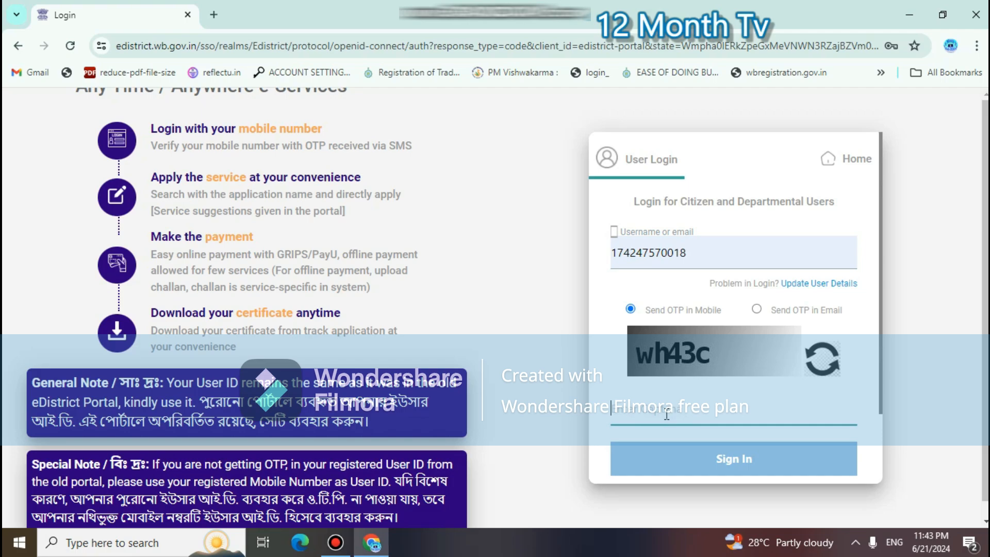
{"action": "type", "text": "wh43c"}
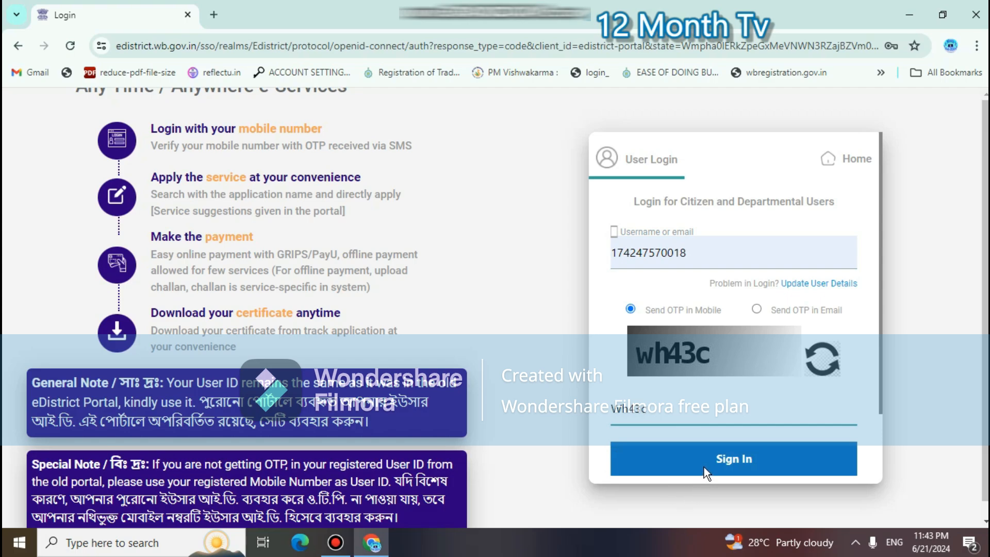
{"action": "left_click", "coordinate": [704, 460]}
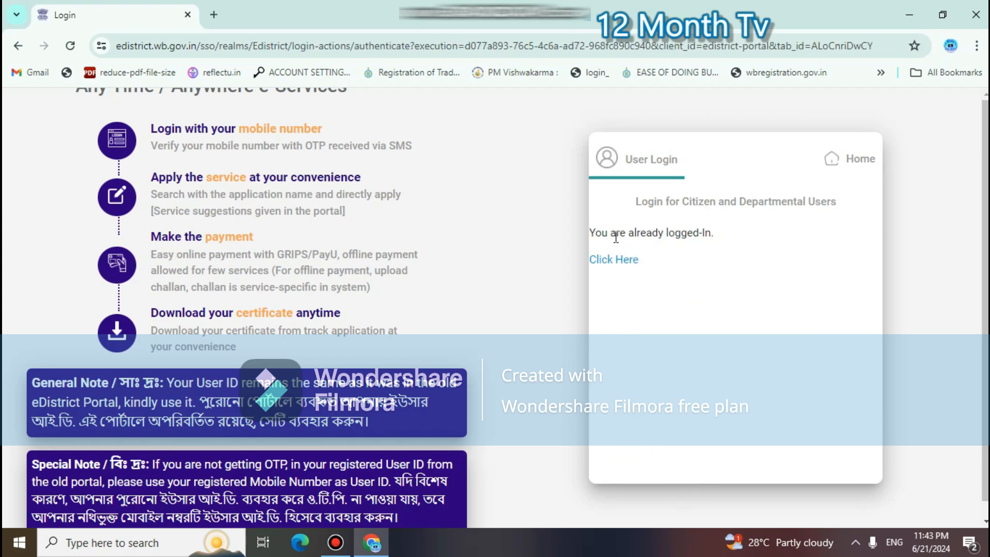
Return home, reopen the login page and sign in again with a fresh captcha
{"action": "left_click", "coordinate": [859, 160]}
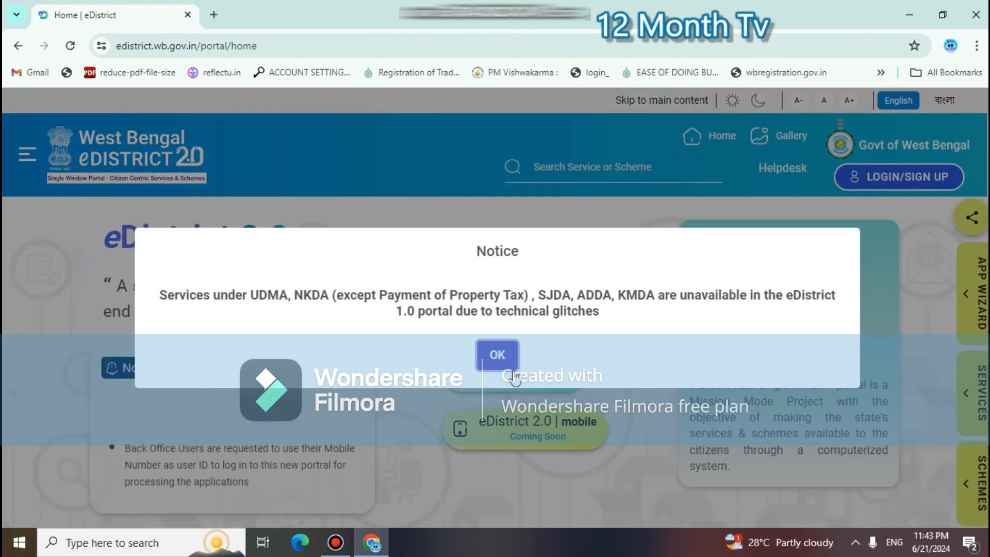
{"action": "left_click", "coordinate": [497, 355]}
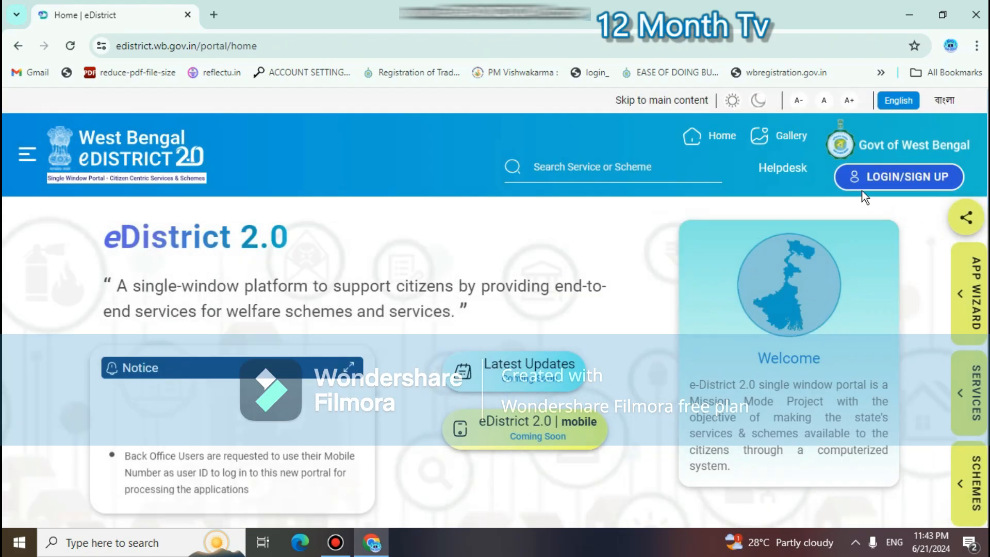
{"action": "left_click", "coordinate": [872, 175]}
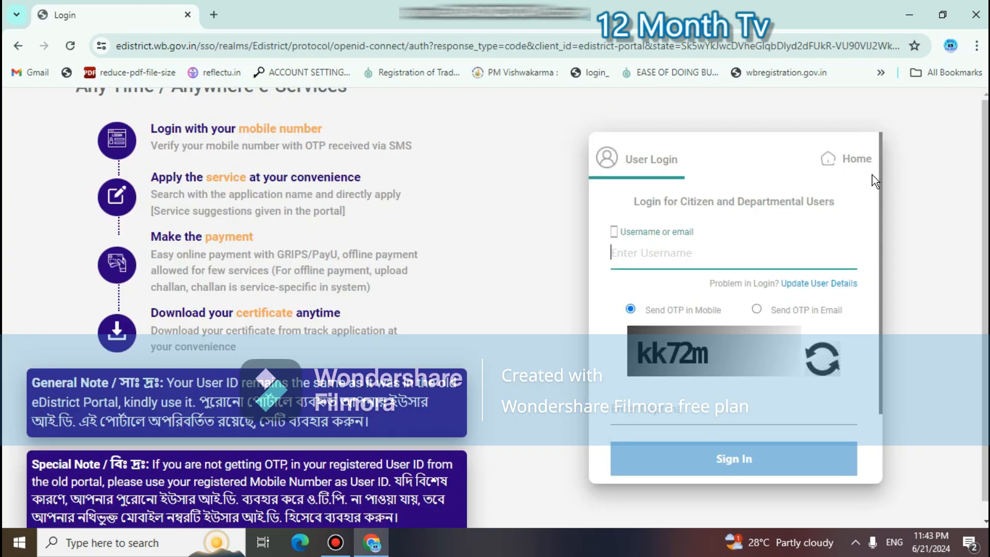
{"action": "left_click", "coordinate": [678, 423]}
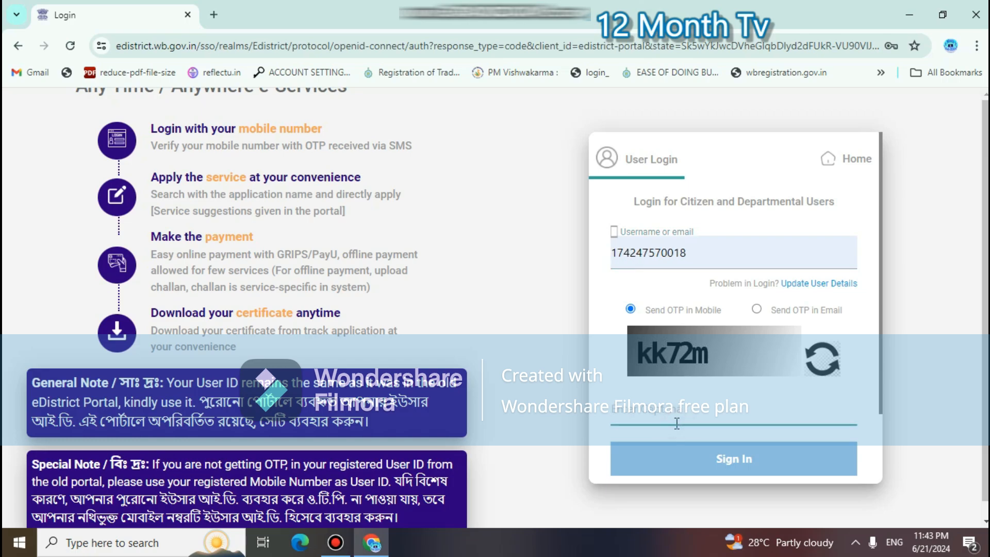
{"action": "type", "text": "kk72m"}
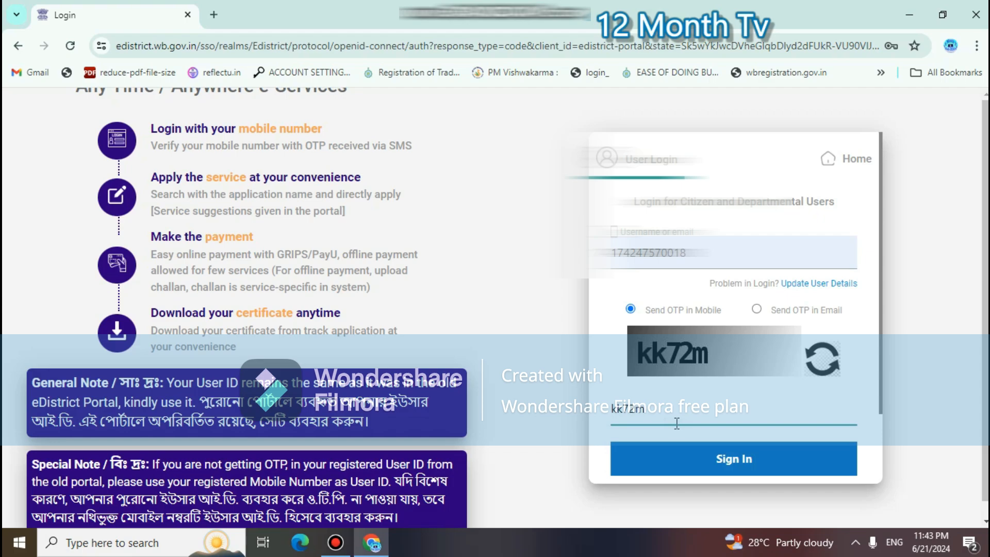
{"action": "left_click", "coordinate": [716, 474]}
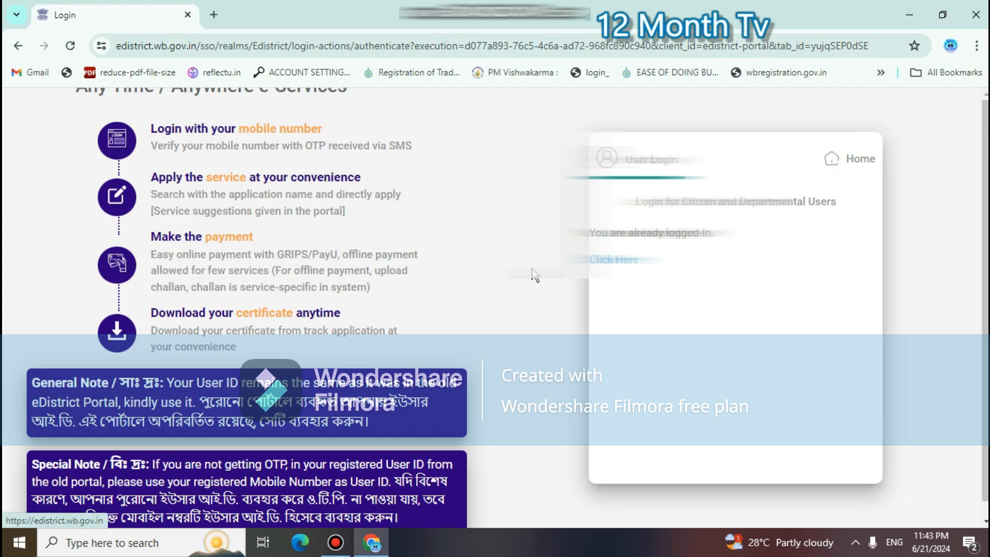
Go back to the home page, dismiss the notice and open Services from the navigation menu
{"action": "scroll", "coordinate": [533, 274], "scroll_direction": "down", "scroll_amount": 1}
{"action": "scroll", "coordinate": [495, 302], "scroll_direction": "up", "scroll_amount": 1}
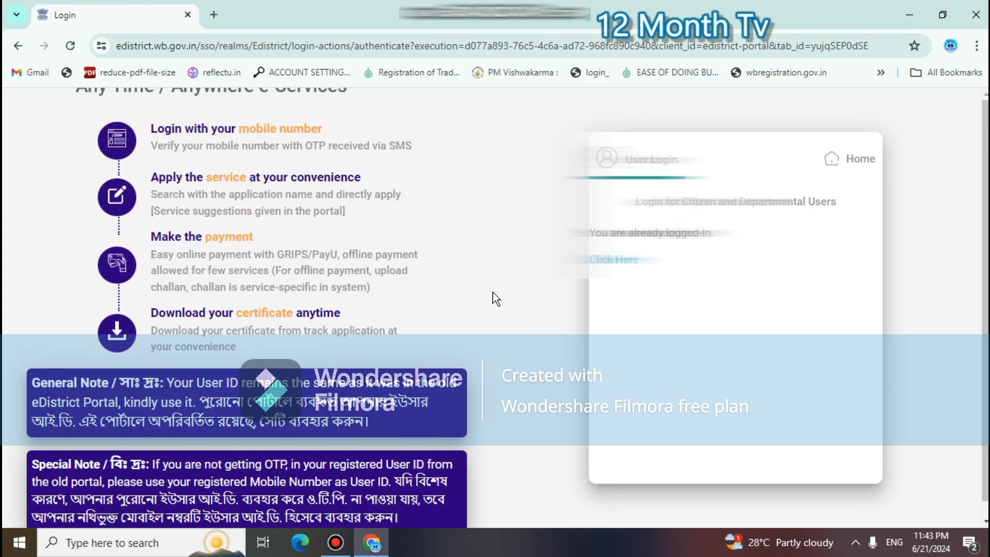
{"action": "left_click", "coordinate": [849, 161]}
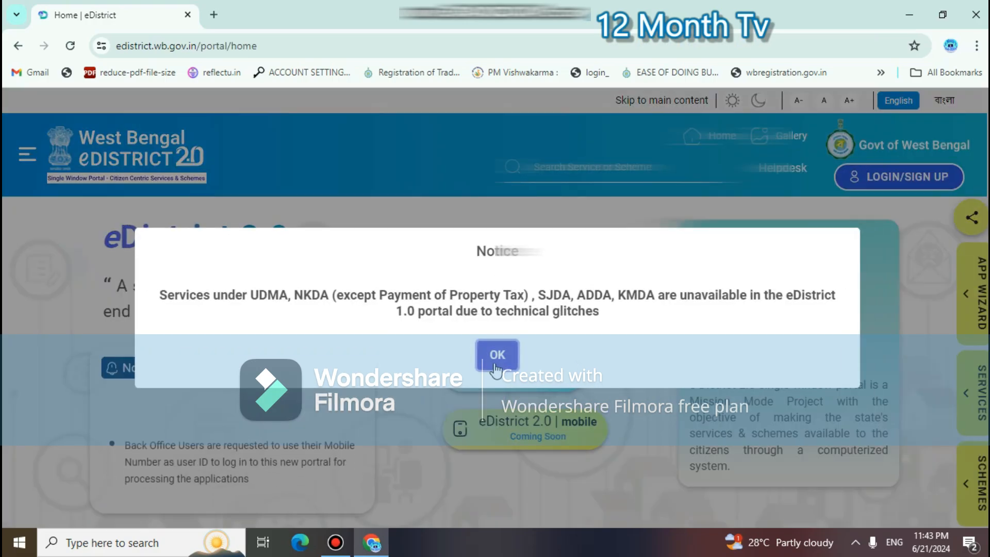
{"action": "left_click", "coordinate": [497, 355]}
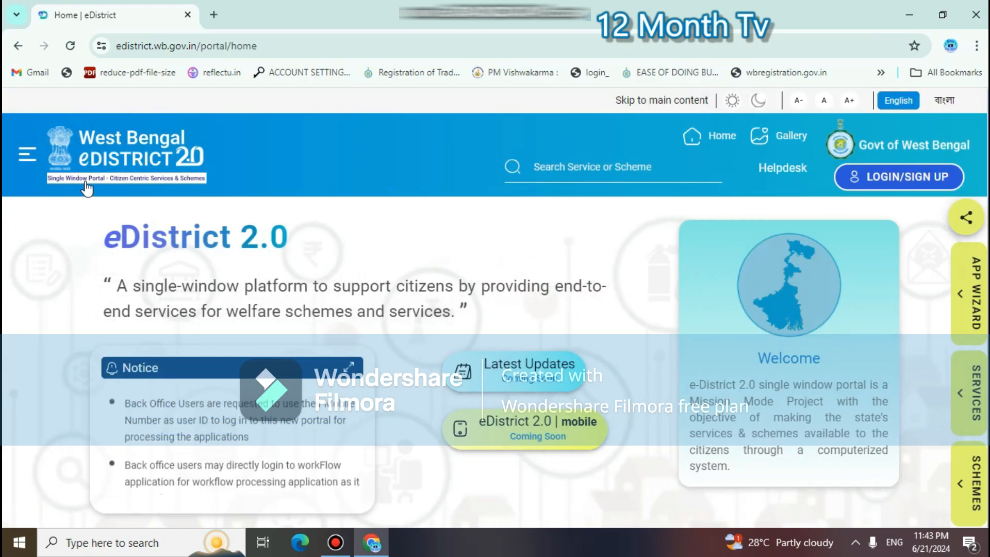
{"action": "left_click", "coordinate": [29, 161]}
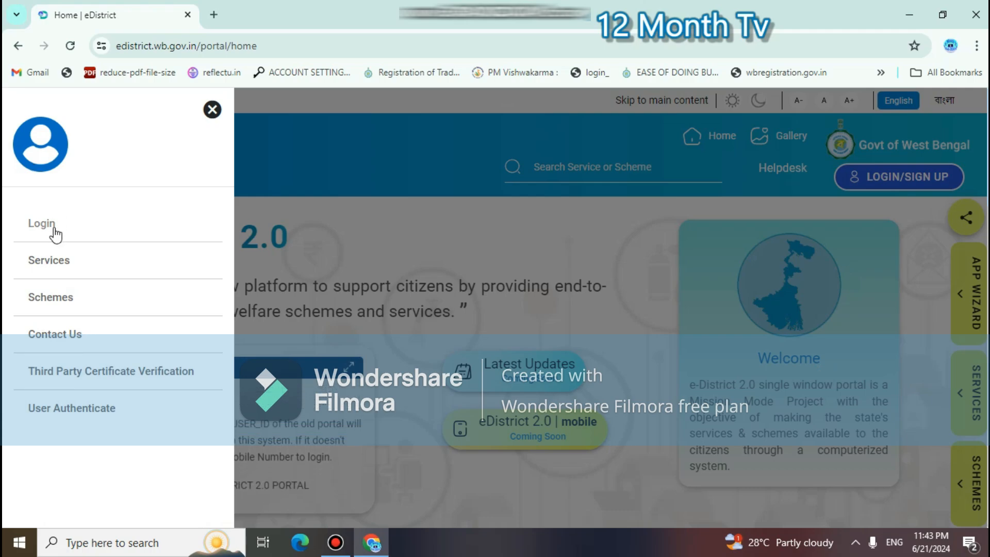
{"action": "left_click", "coordinate": [40, 261]}
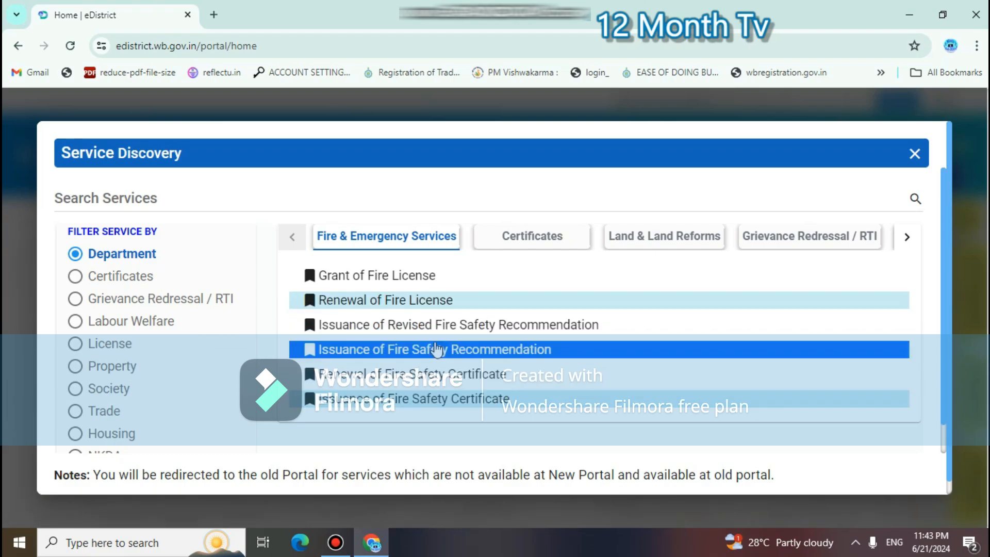
Filter services to Certificates and read the Income Certificate acceptance criteria and required documents
{"action": "left_click", "coordinate": [76, 276]}
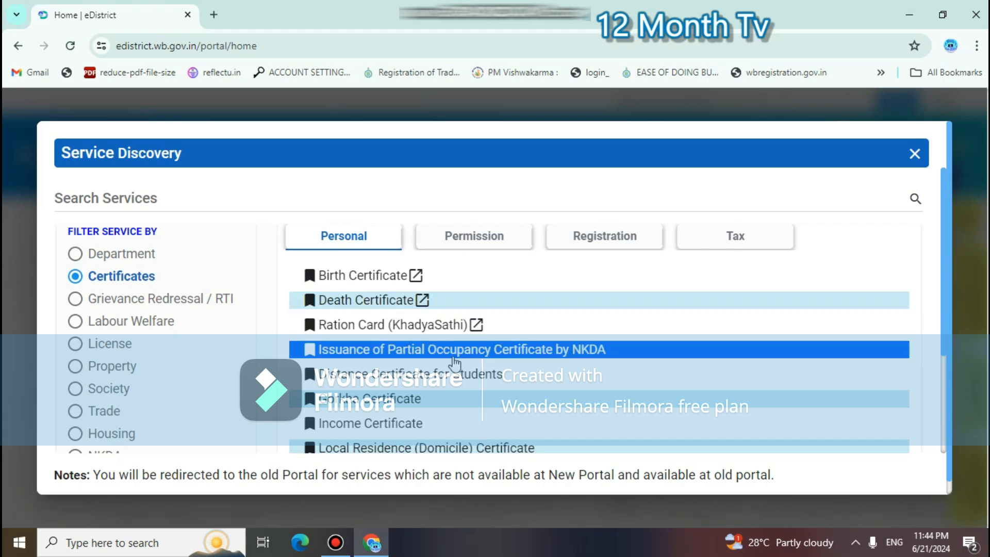
{"action": "scroll", "coordinate": [454, 361], "scroll_direction": "down", "scroll_amount": 1}
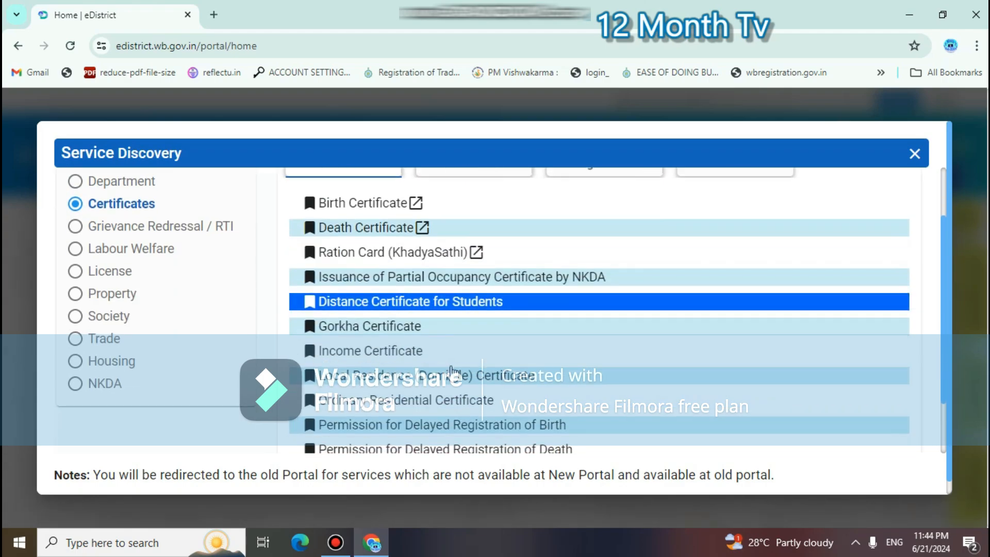
{"action": "left_click", "coordinate": [408, 355]}
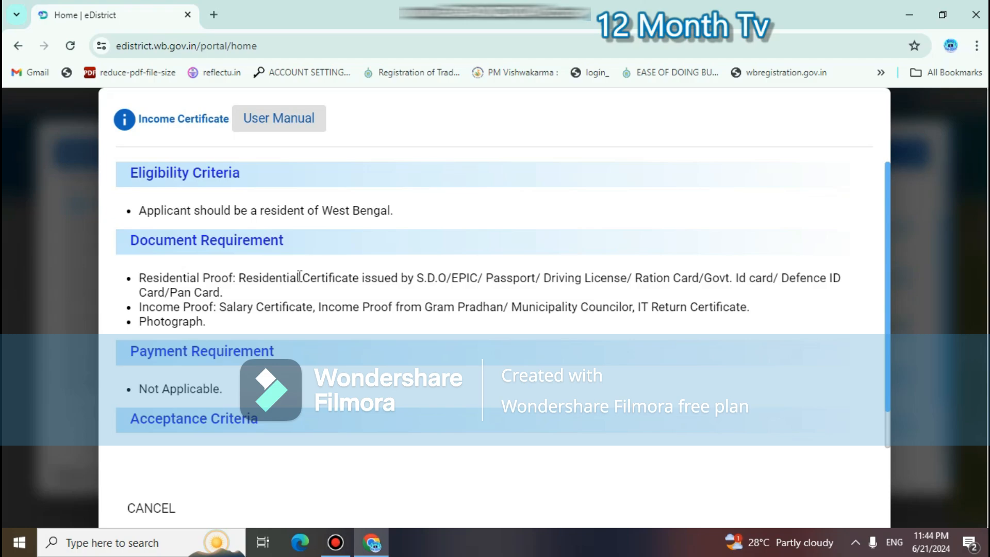
{"action": "scroll", "coordinate": [297, 283], "scroll_direction": "down", "scroll_amount": 1}
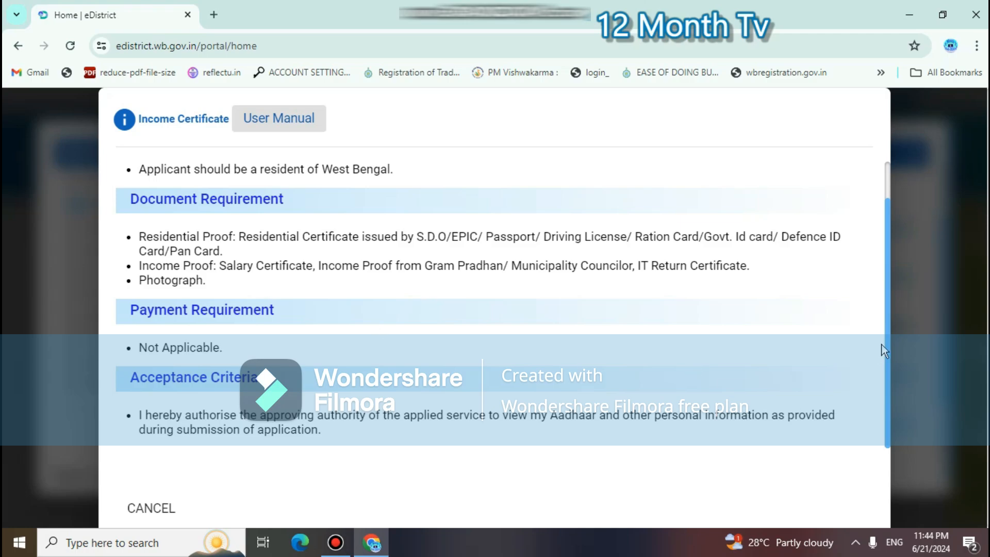
{"action": "left_click_drag", "start_coordinate": [884, 353], "coordinate": [887, 410]}
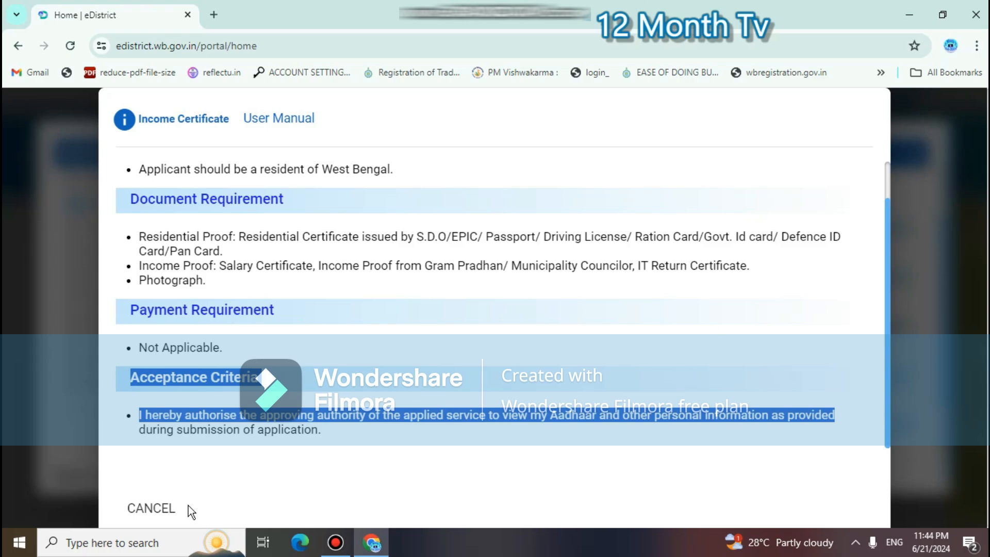
{"action": "scroll", "coordinate": [157, 507], "scroll_direction": "up", "scroll_amount": 1}
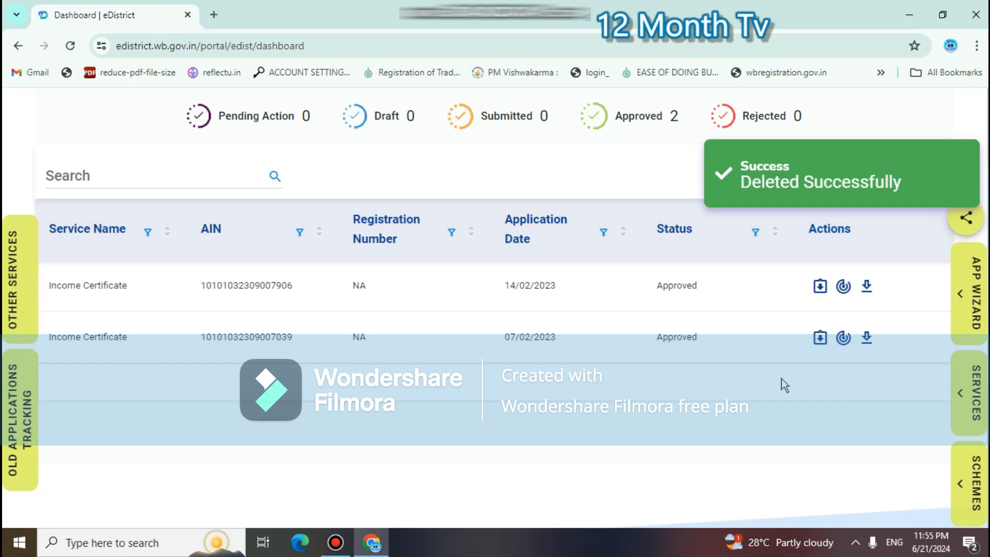
Reopen Services, filter to Certificates, choose Income Certificate and accept its terms
{"action": "scroll", "coordinate": [783, 379], "scroll_direction": "up", "scroll_amount": 3}
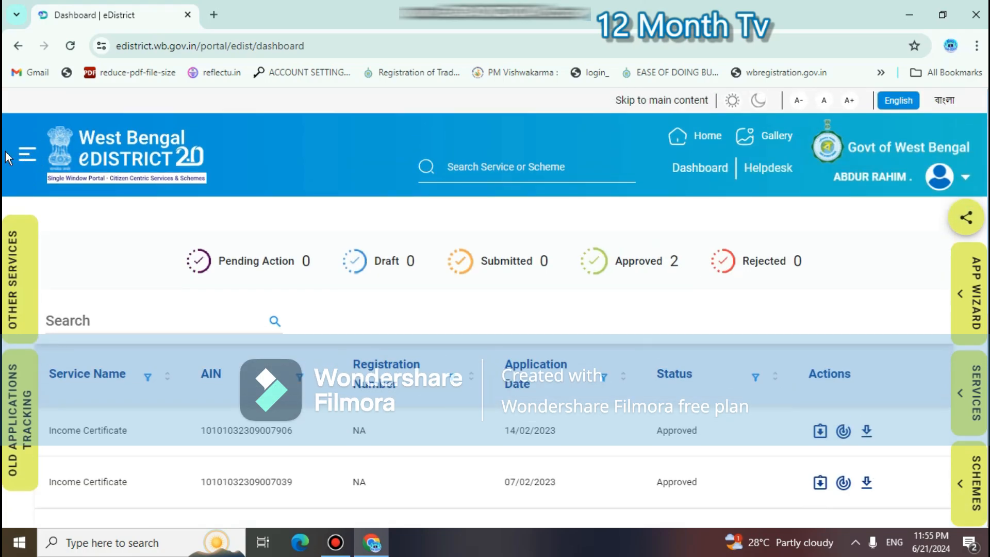
{"action": "left_click", "coordinate": [26, 154]}
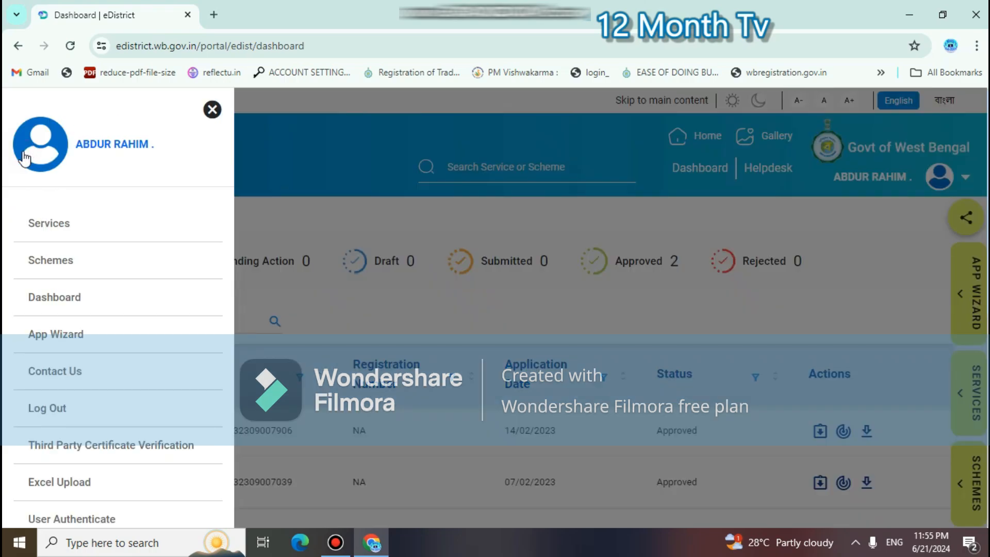
{"action": "left_click", "coordinate": [57, 225]}
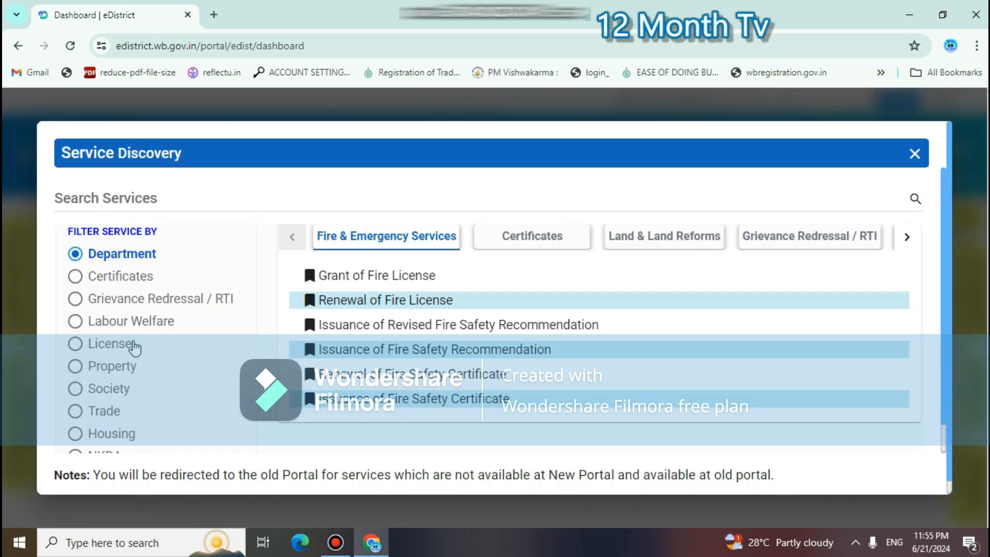
{"action": "left_click", "coordinate": [116, 276]}
{"action": "left_click", "coordinate": [386, 422]}
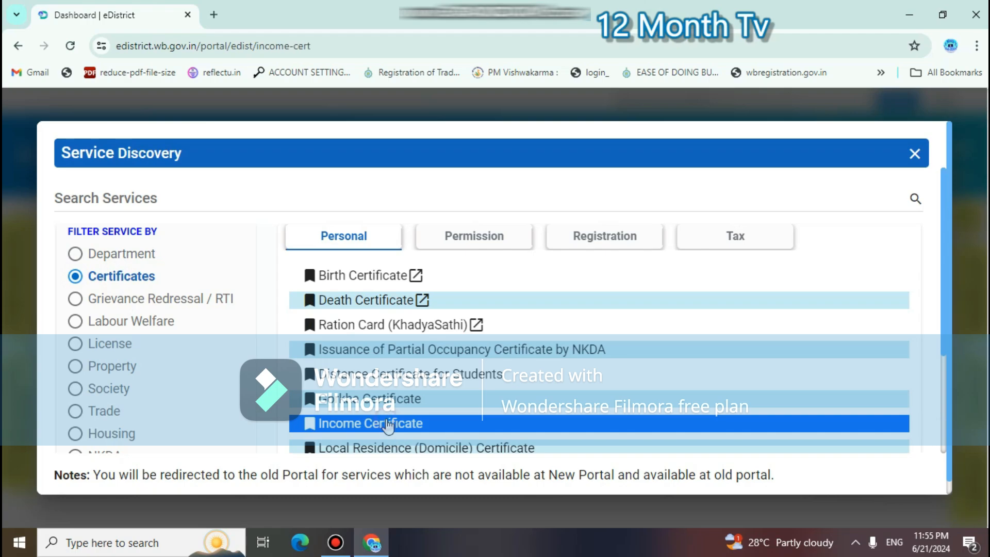
{"action": "scroll", "coordinate": [356, 371], "scroll_direction": "down", "scroll_amount": 2}
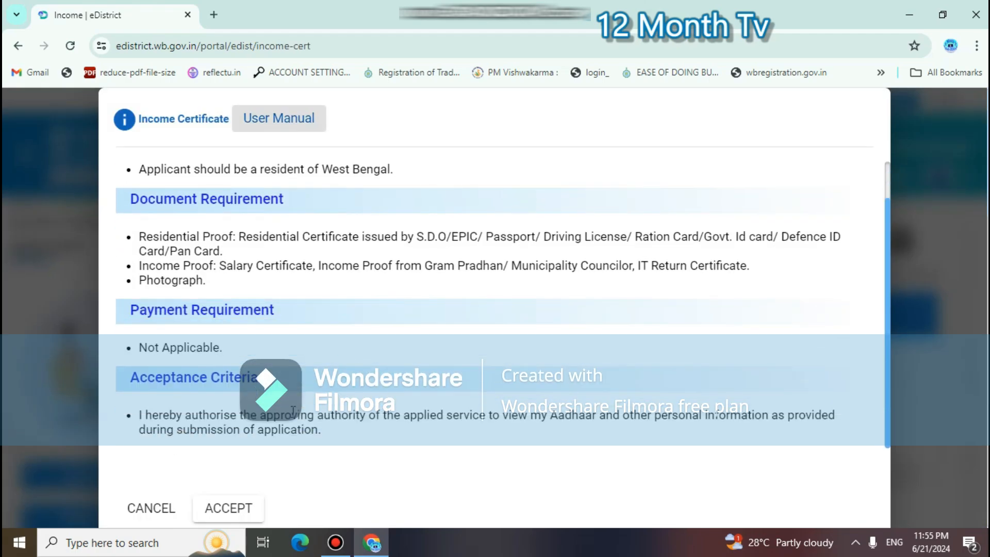
{"action": "left_click", "coordinate": [232, 510]}
Set salutation to Mr. and enter the applicant's first and last name, leaving middle name blank
{"action": "left_click", "coordinate": [351, 223]}
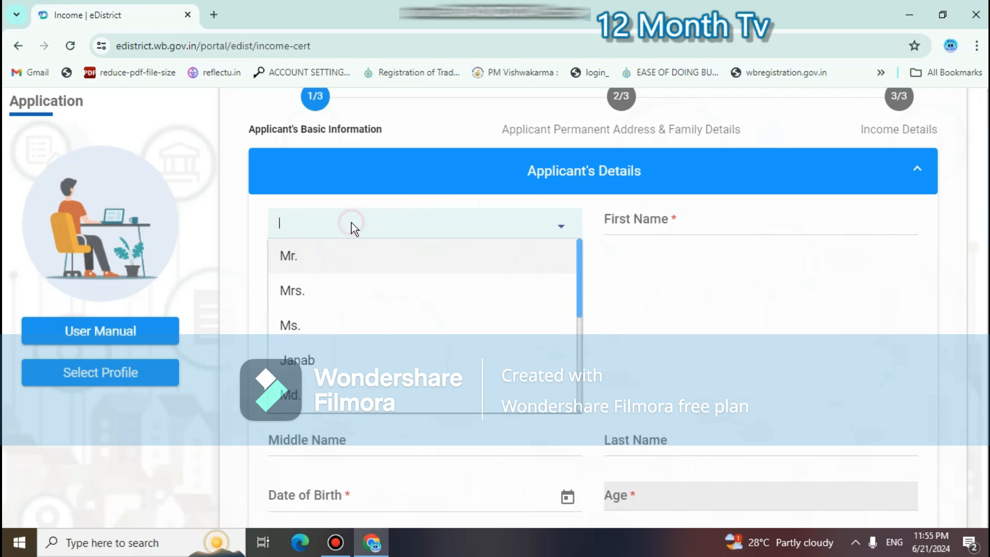
{"action": "left_click", "coordinate": [325, 268]}
{"action": "left_click", "coordinate": [695, 221]}
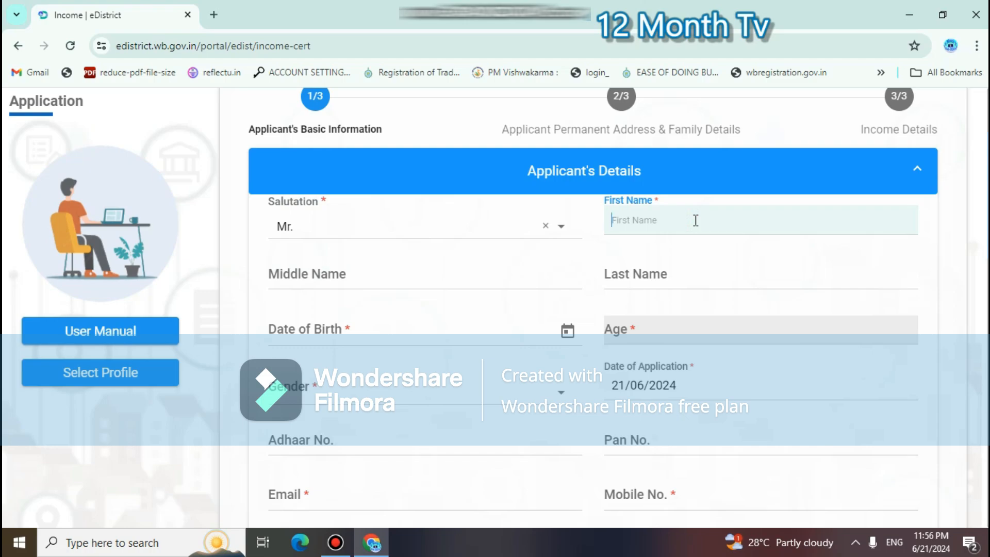
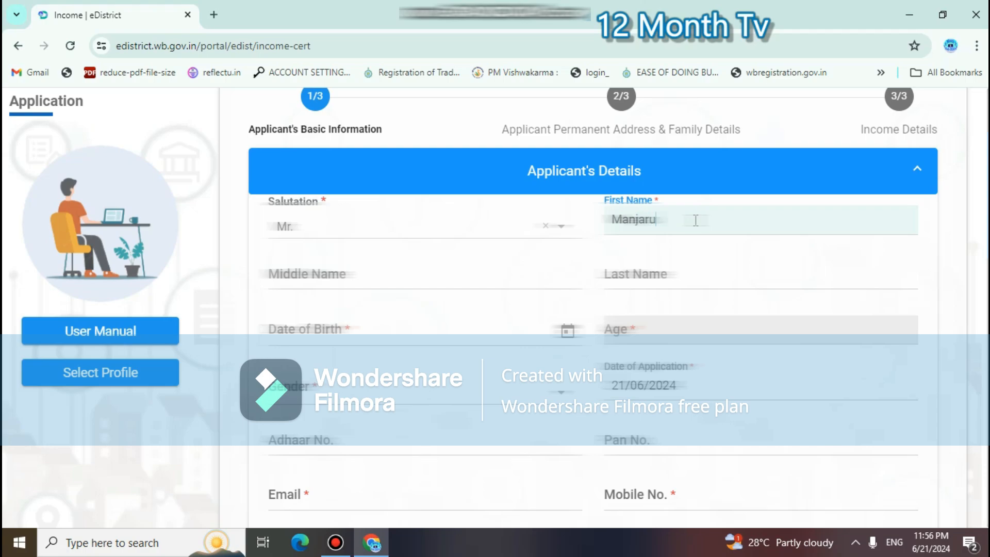
{"action": "key", "text": "Tab"}
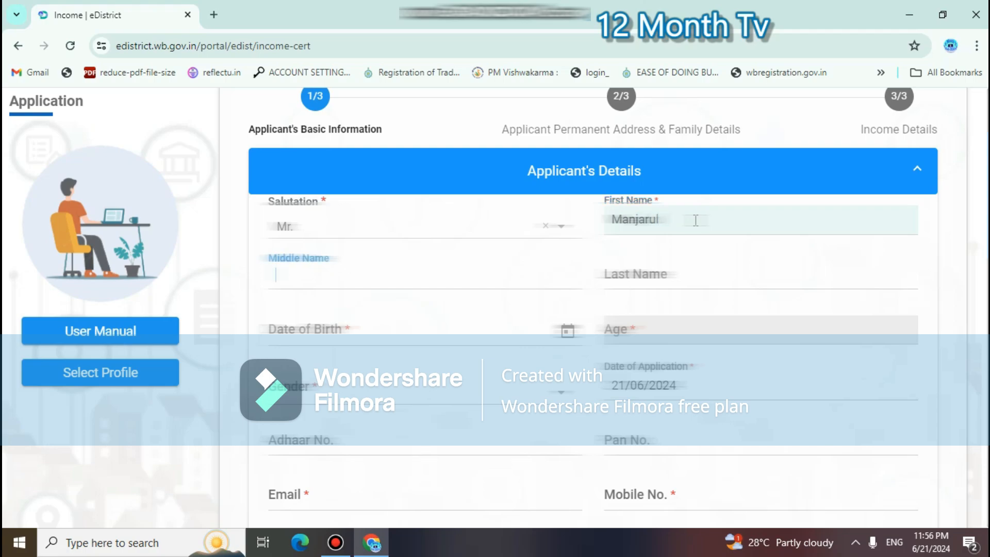
{"action": "key", "text": "Tab"}
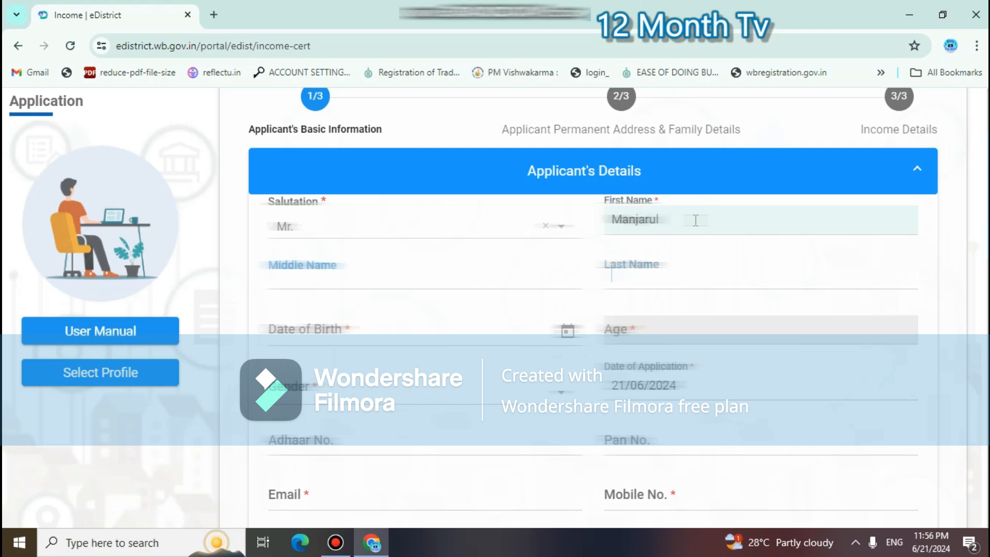
{"action": "key", "text": "Tab"}
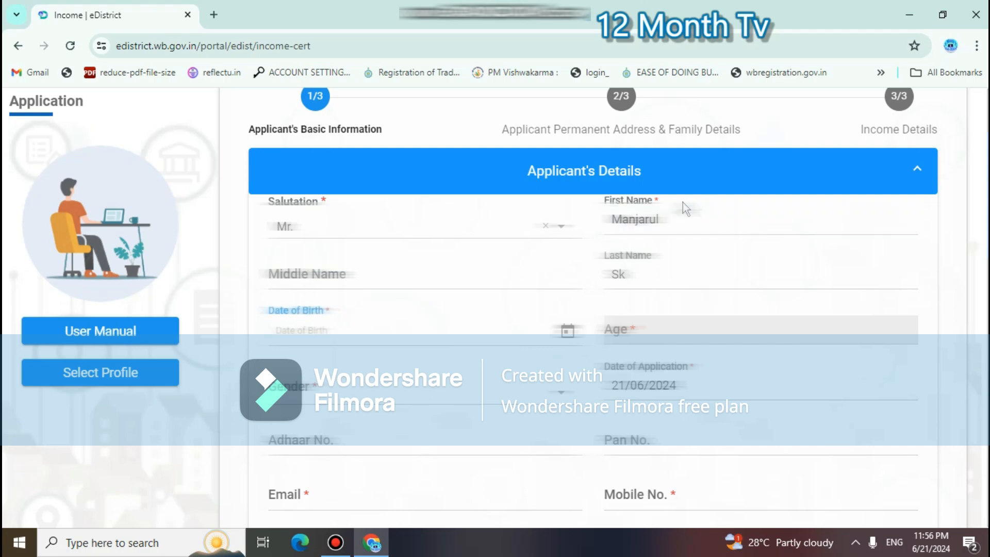
Pick 01/01/1995 as the date of birth from the calendar, giving age 29
{"action": "left_click", "coordinate": [568, 330]}
{"action": "left_click", "coordinate": [353, 128]}
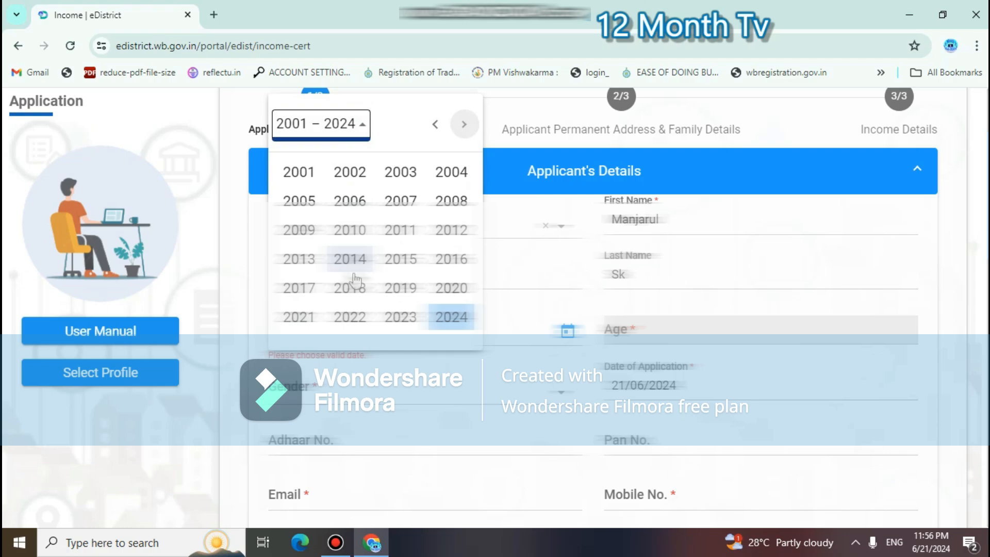
{"action": "scroll", "coordinate": [358, 264], "scroll_direction": "up", "scroll_amount": 3}
{"action": "left_click", "coordinate": [434, 271]}
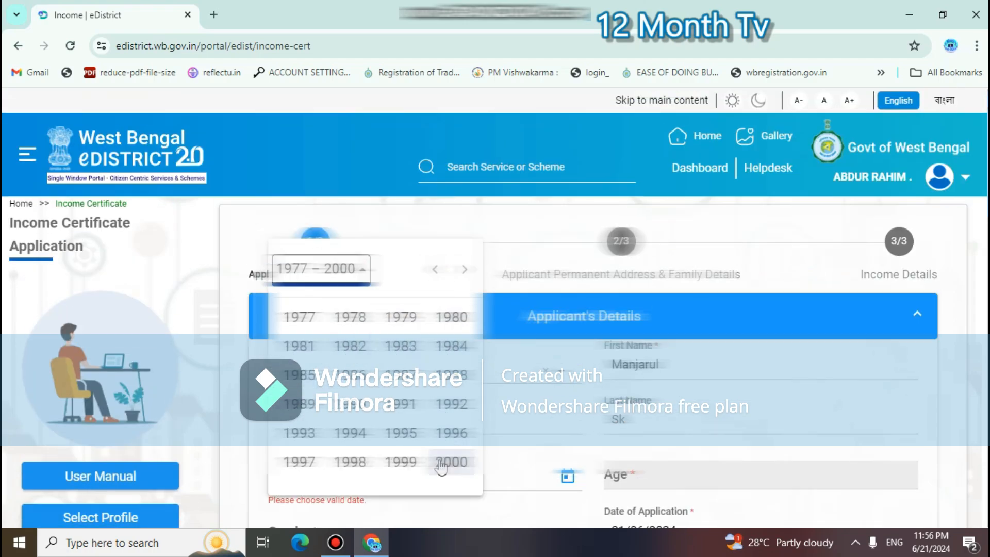
{"action": "left_click", "coordinate": [403, 433]}
{"action": "left_click", "coordinate": [298, 344]}
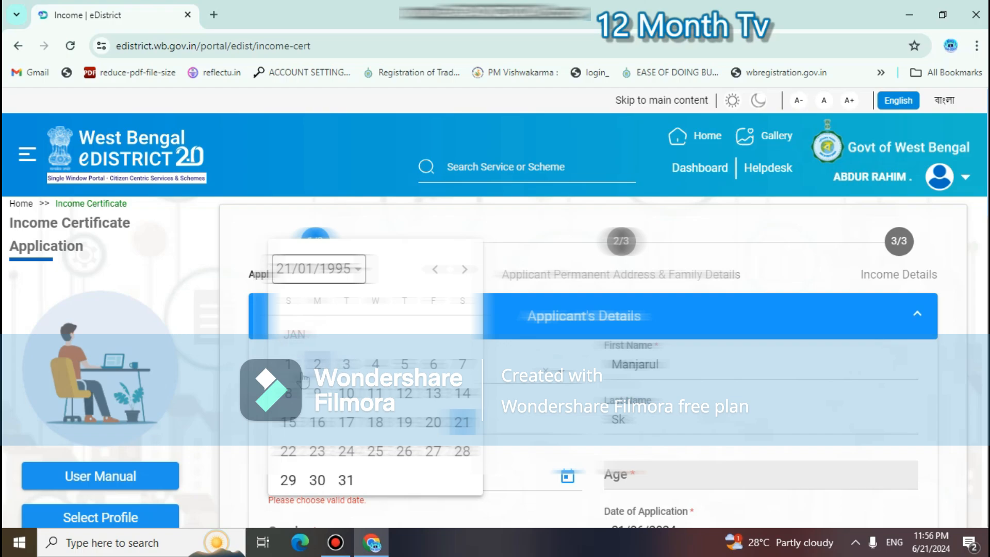
{"action": "left_click", "coordinate": [288, 364]}
{"action": "scroll", "coordinate": [717, 325], "scroll_direction": "down", "scroll_amount": 3}
{"action": "scroll", "coordinate": [716, 325], "scroll_direction": "down", "scroll_amount": 1}
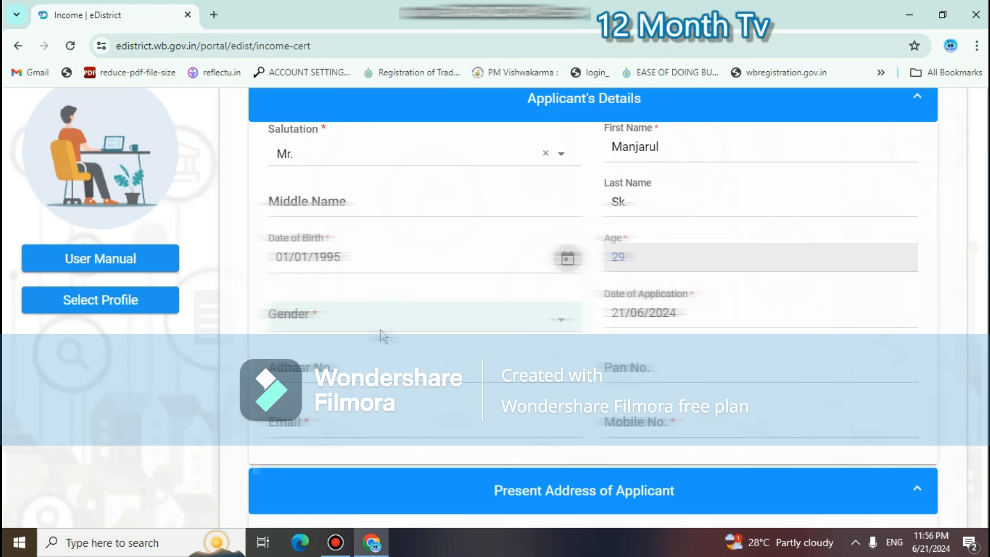
Set the gender to Male and enter the applicant's Aadhaar number
{"action": "scroll", "coordinate": [327, 318], "scroll_direction": "down", "scroll_amount": 1}
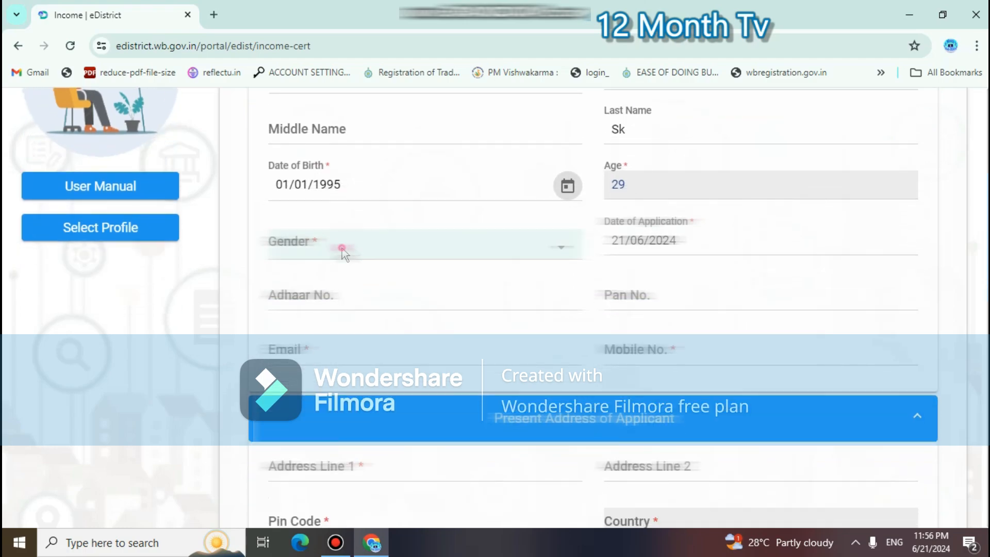
{"action": "left_click", "coordinate": [335, 246]}
{"action": "left_click", "coordinate": [324, 286]}
{"action": "scroll", "coordinate": [426, 287], "scroll_direction": "down", "scroll_amount": 1}
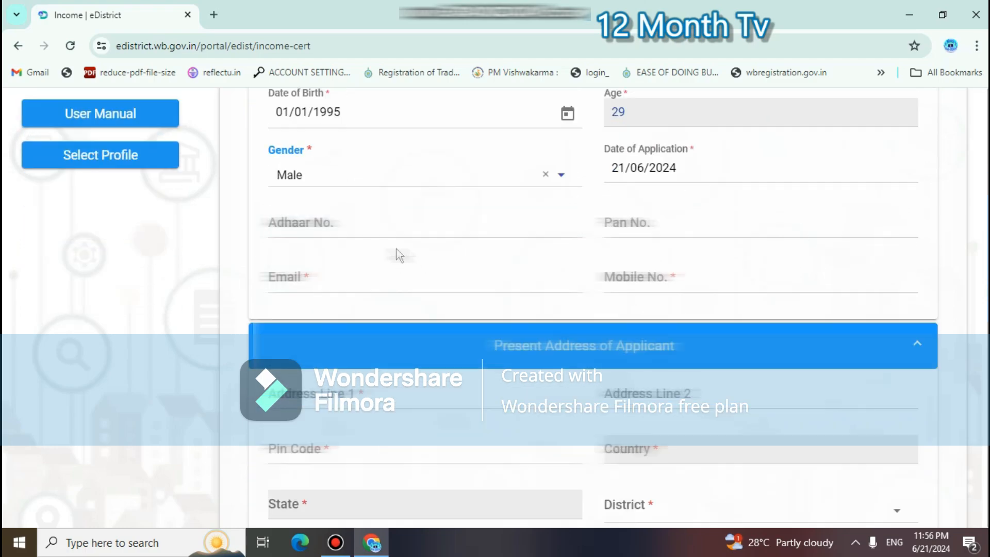
{"action": "left_click", "coordinate": [381, 231]}
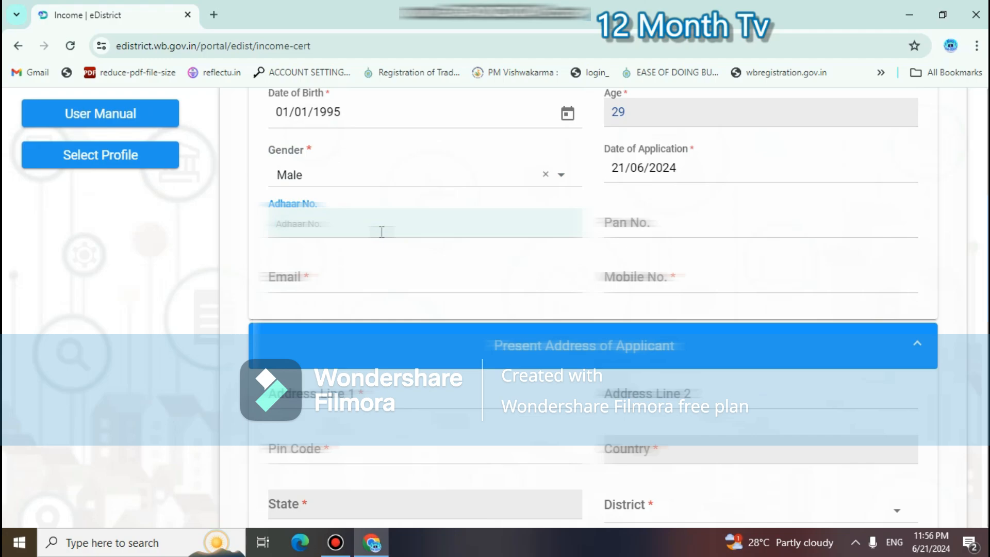
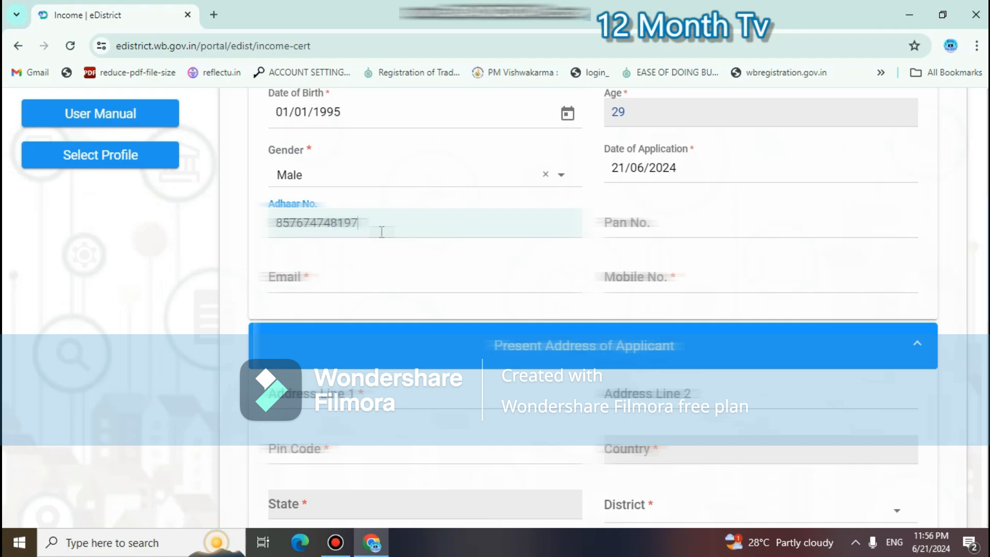
Fill in the applicant's e-mail address and mobile number
{"action": "left_click", "coordinate": [378, 277]}
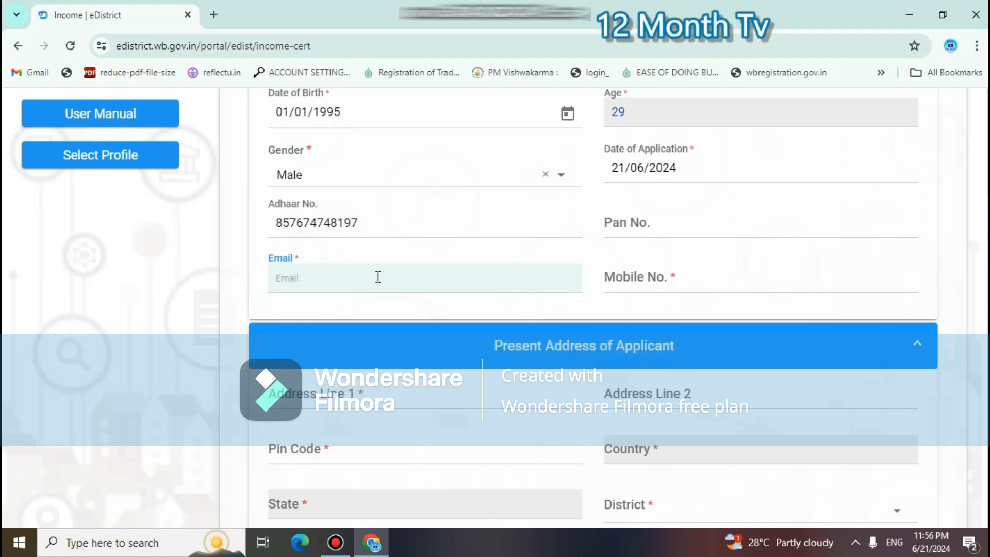
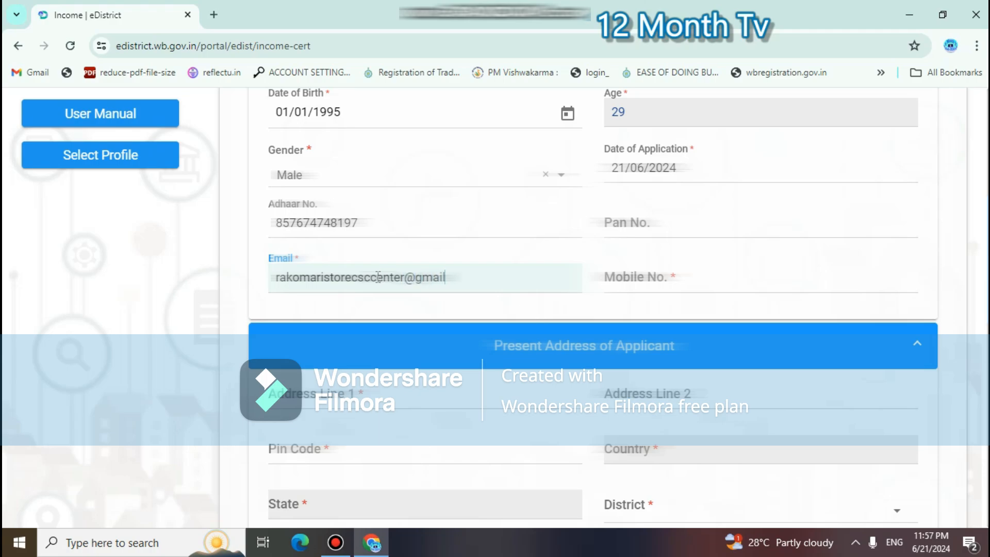
{"action": "left_click", "coordinate": [715, 275]}
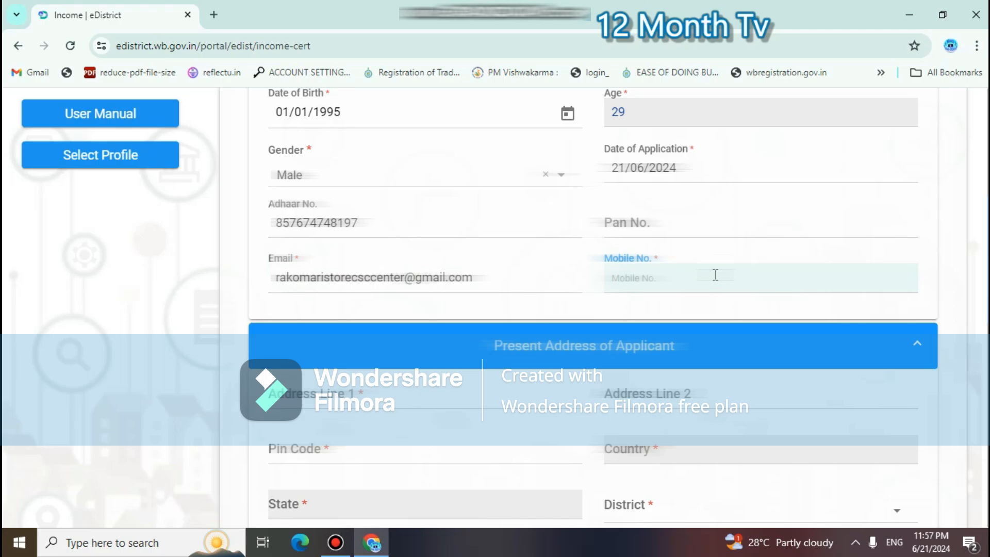
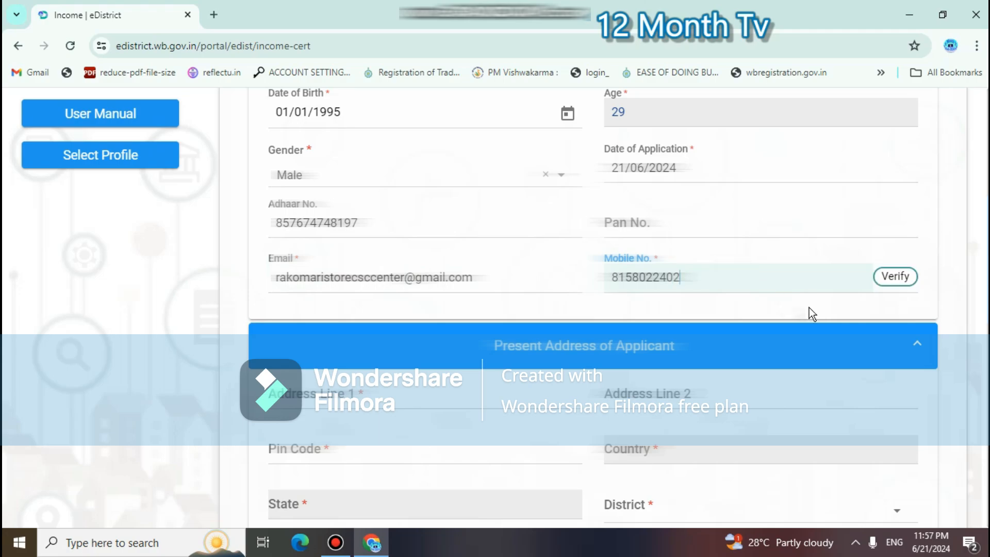
Verify the applicant's mobile number by entering the six-digit OTP sent to it
{"action": "left_click", "coordinate": [888, 278]}
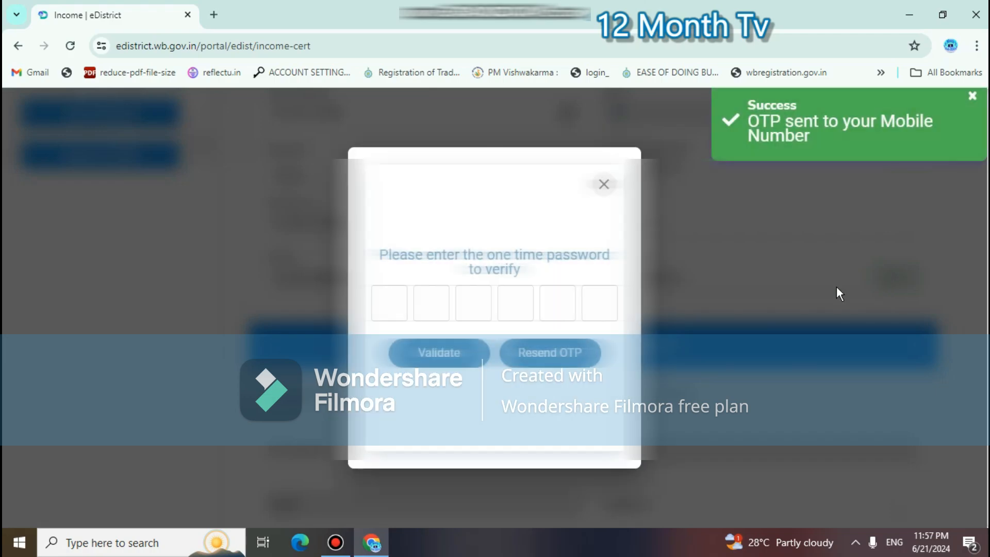
{"action": "mouse_move", "coordinate": [336, 547]}
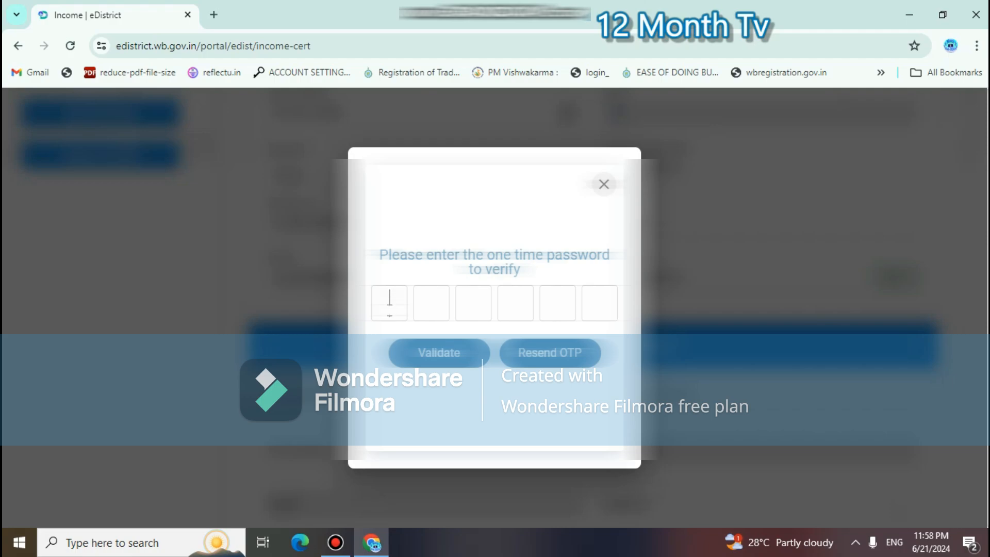
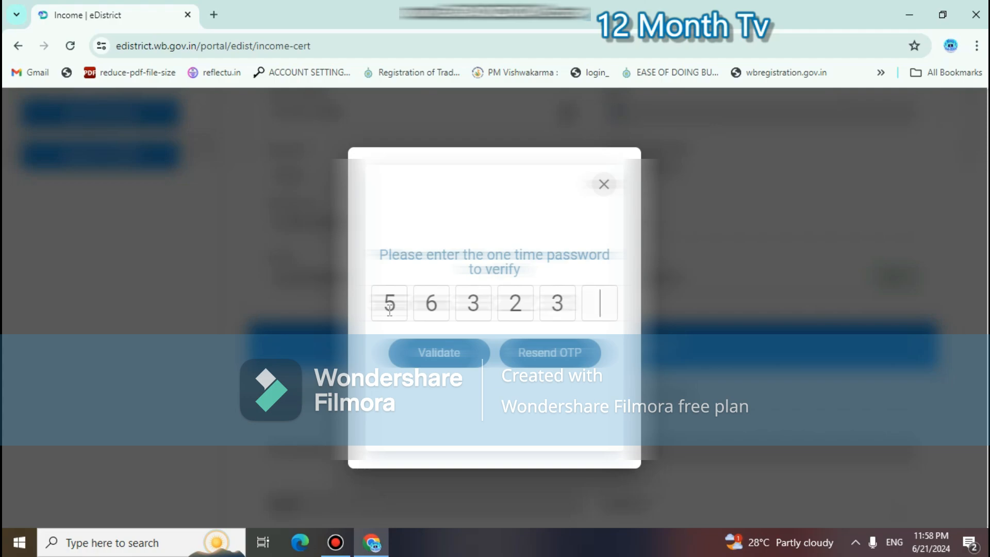
{"action": "left_click", "coordinate": [447, 364]}
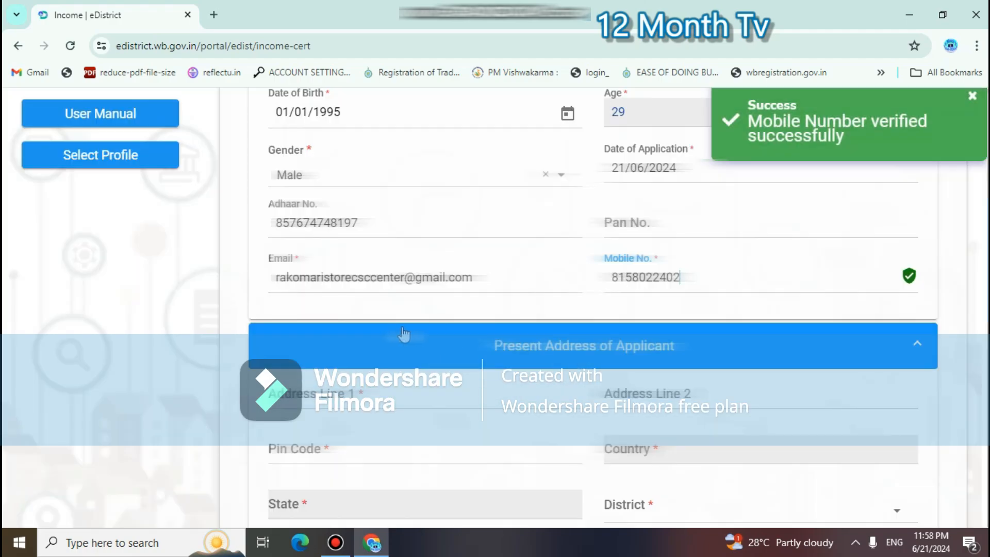
{"action": "scroll", "coordinate": [400, 335], "scroll_direction": "down", "scroll_amount": 3}
Enter the applicant's village in Address Line 1, post office in Address Line 2, and PIN code
{"action": "left_click", "coordinate": [339, 253]}
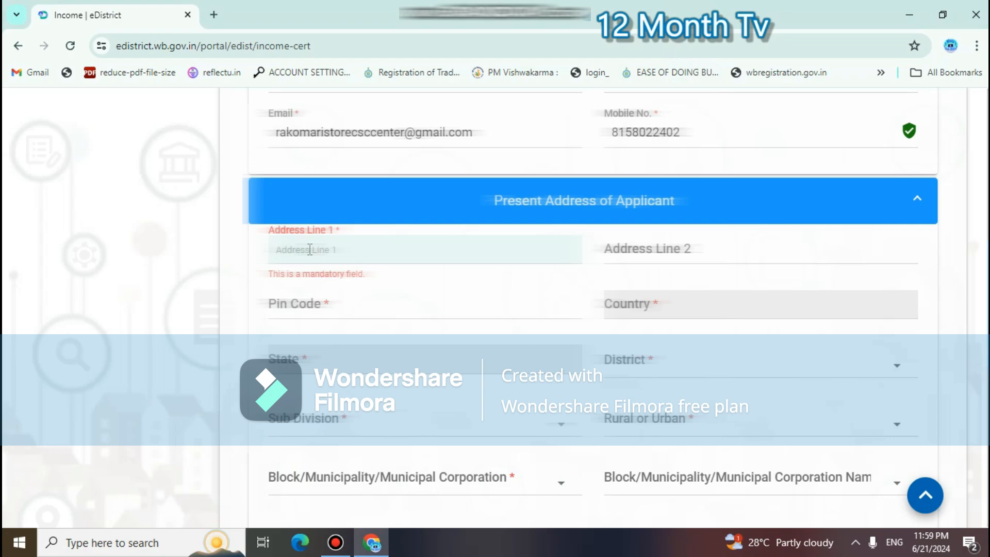
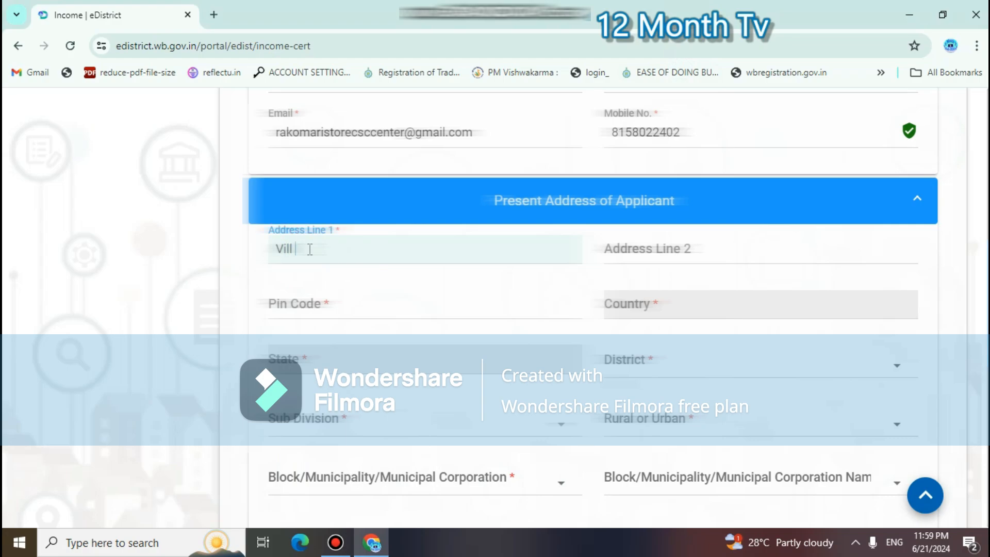
{"action": "key", "text": "Tab"}
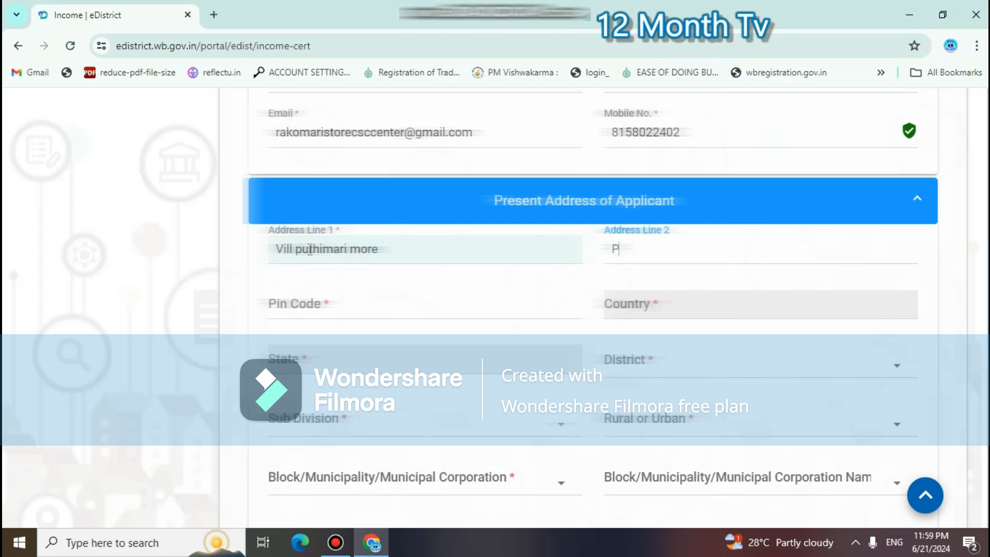
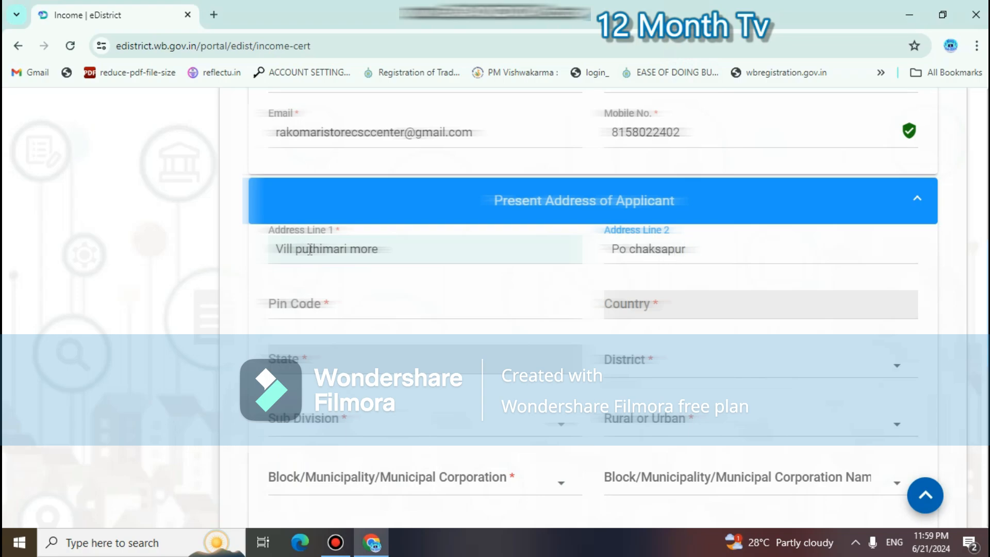
{"action": "key", "text": "Tab"}
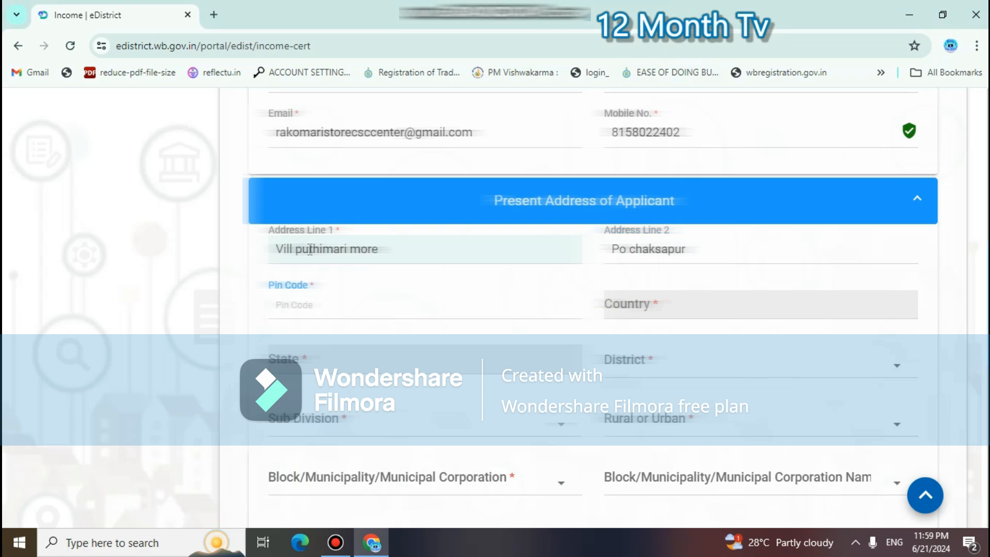
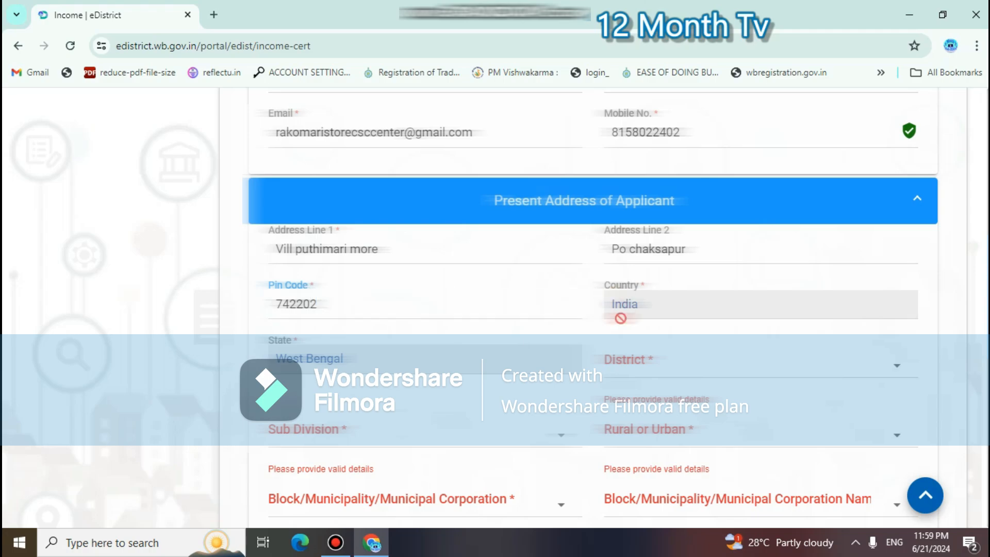
Set the present address district to Murshidabad, sub division Jangipur, and area Rural
{"action": "scroll", "coordinate": [568, 335], "scroll_direction": "down", "scroll_amount": 2}
{"action": "left_click", "coordinate": [661, 286]}
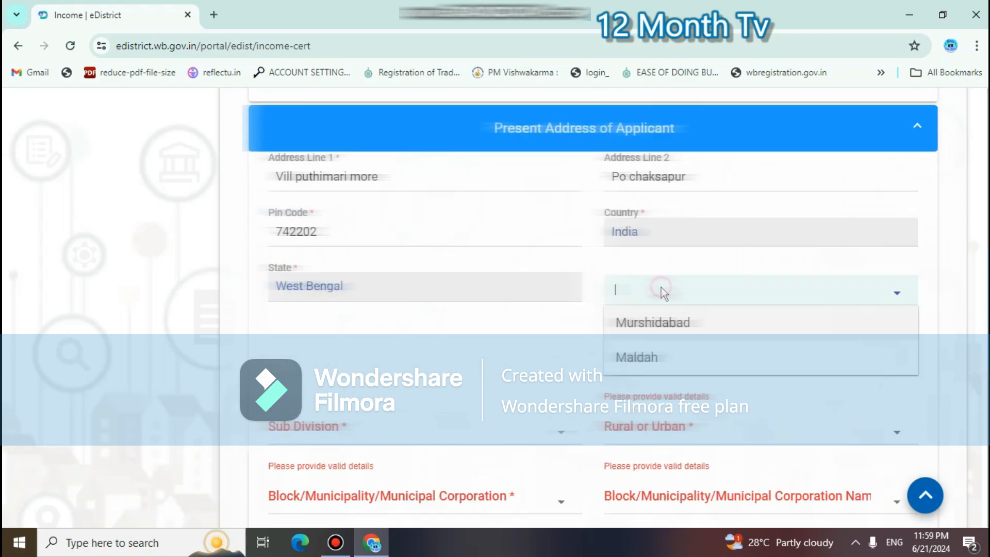
{"action": "left_click", "coordinate": [666, 324]}
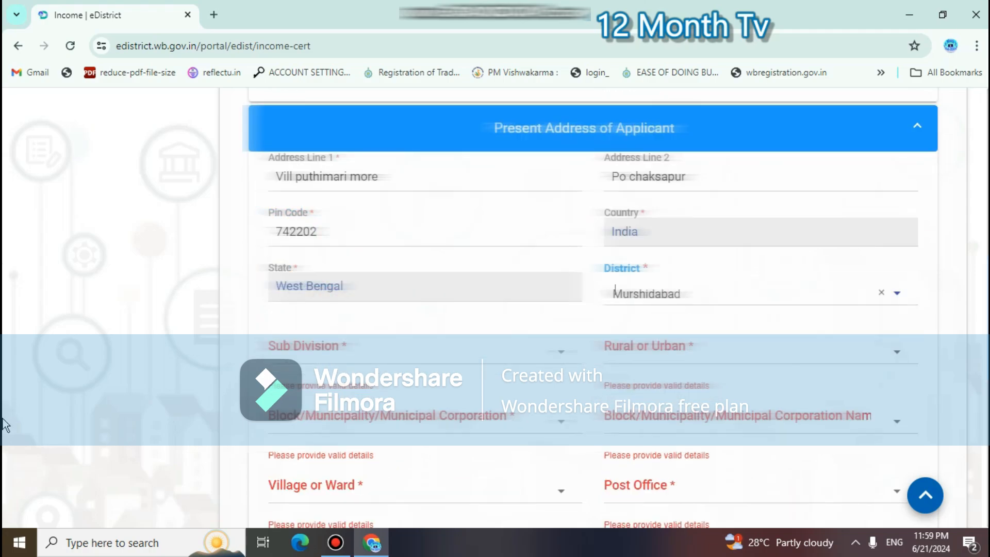
{"action": "scroll", "coordinate": [435, 344], "scroll_direction": "down", "scroll_amount": 2}
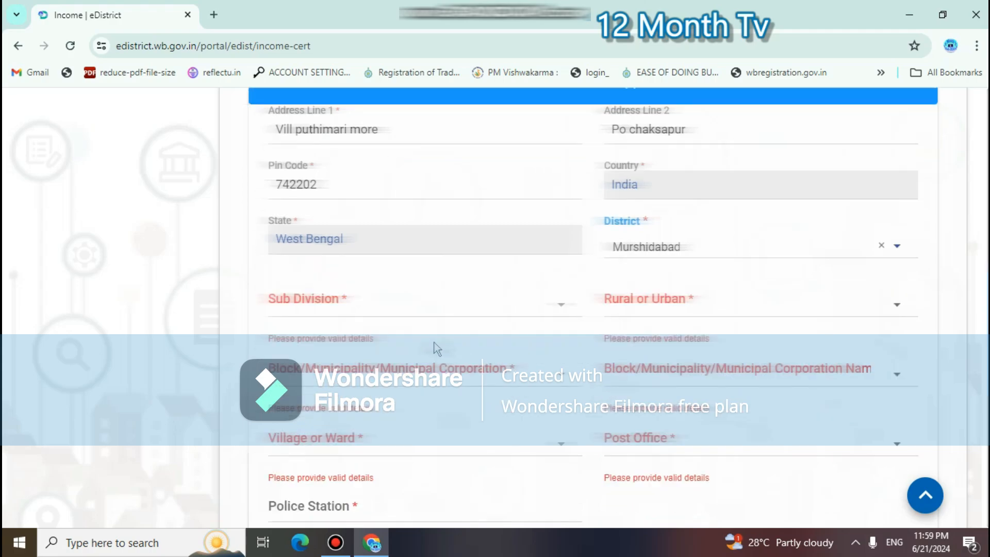
{"action": "left_click", "coordinate": [328, 280]}
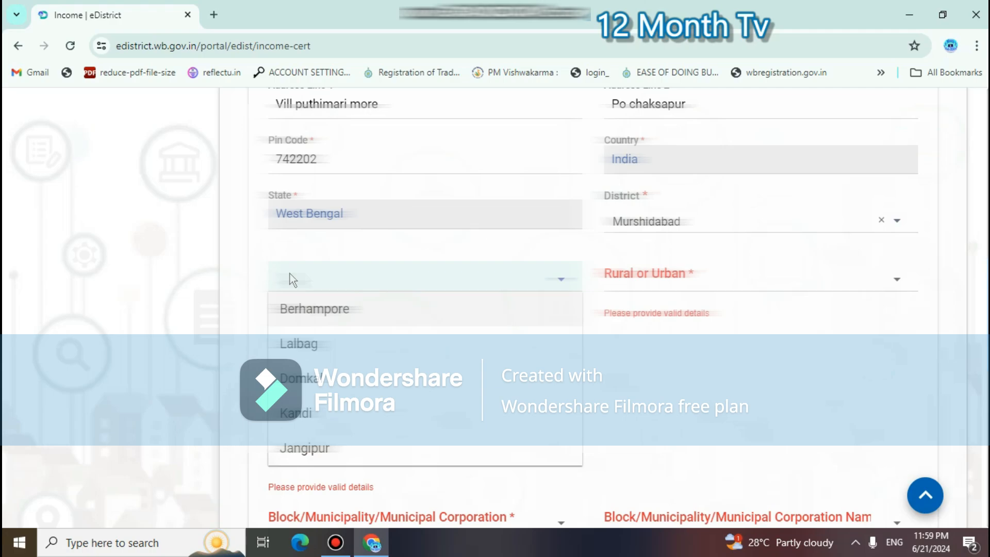
{"action": "type", "text": "jangi"}
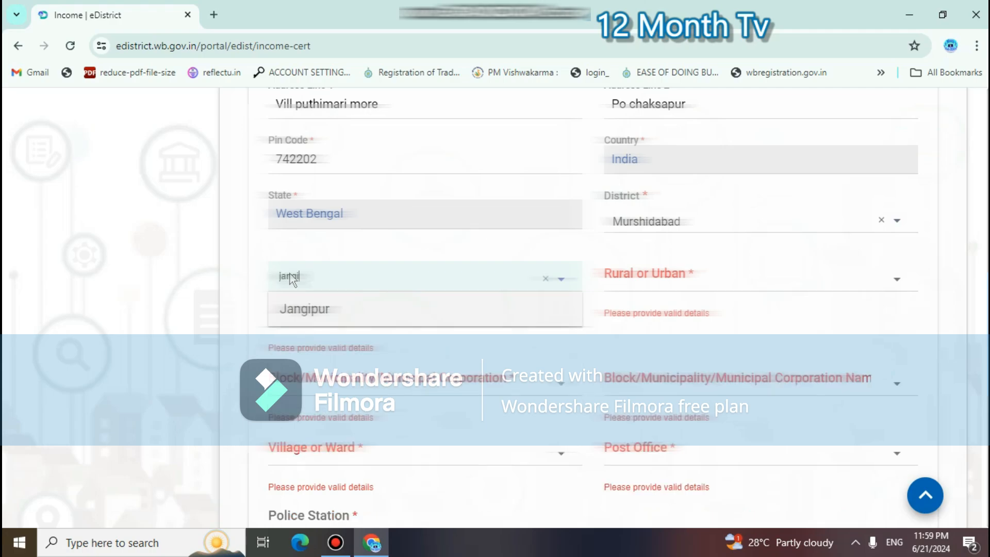
{"action": "left_click", "coordinate": [310, 312]}
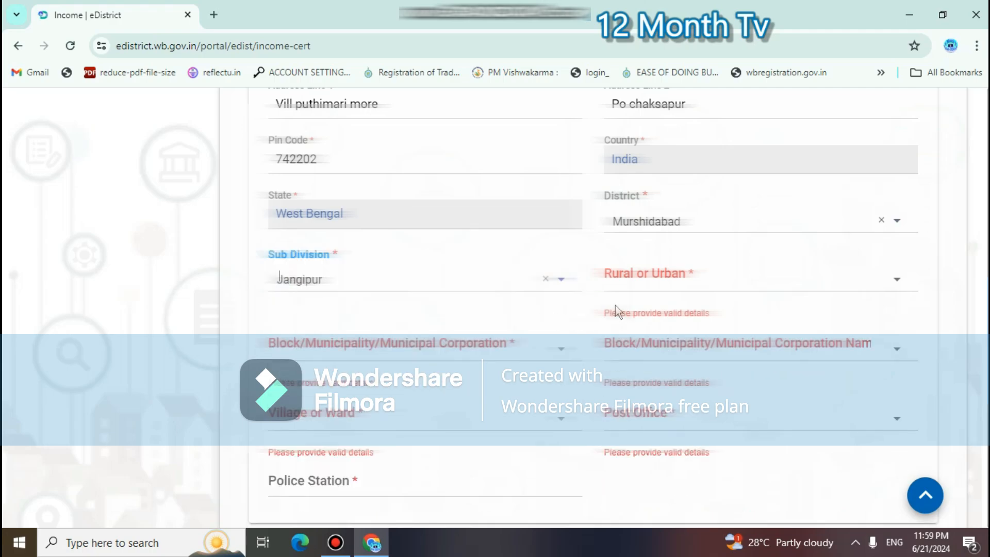
{"action": "left_click", "coordinate": [653, 279]}
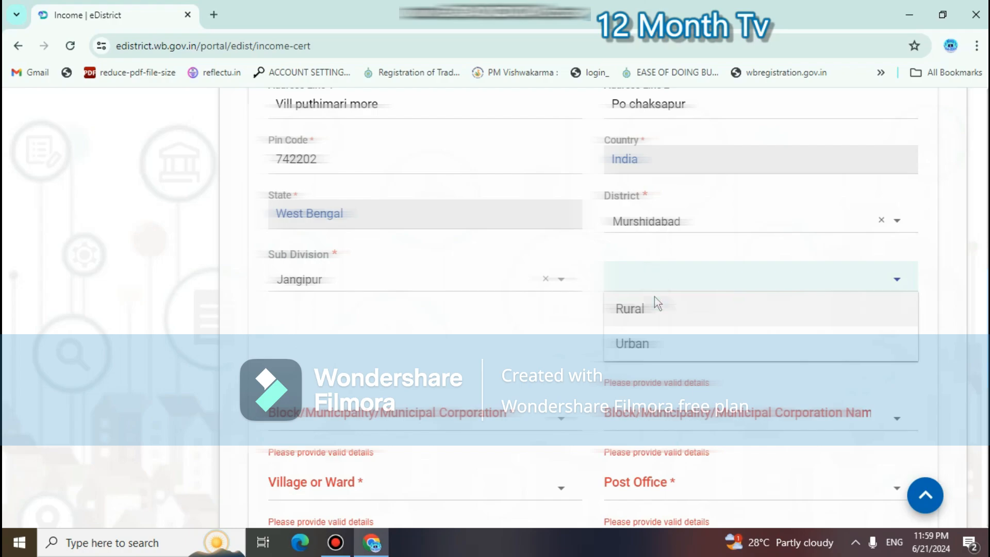
{"action": "left_click", "coordinate": [655, 311]}
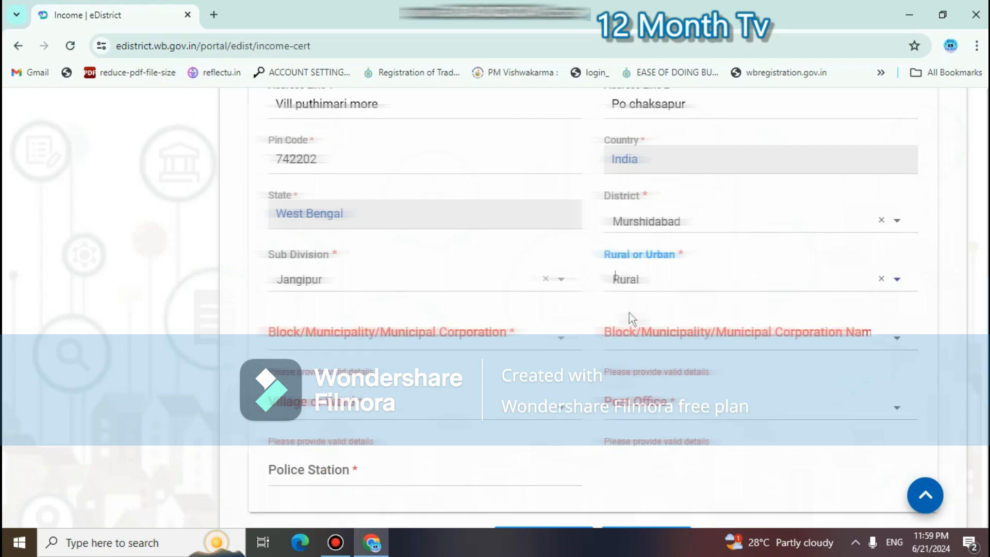
Set the local body type to Block and choose Samserganj as the block name
{"action": "scroll", "coordinate": [339, 308], "scroll_direction": "down", "scroll_amount": 1}
{"action": "left_click", "coordinate": [334, 267]}
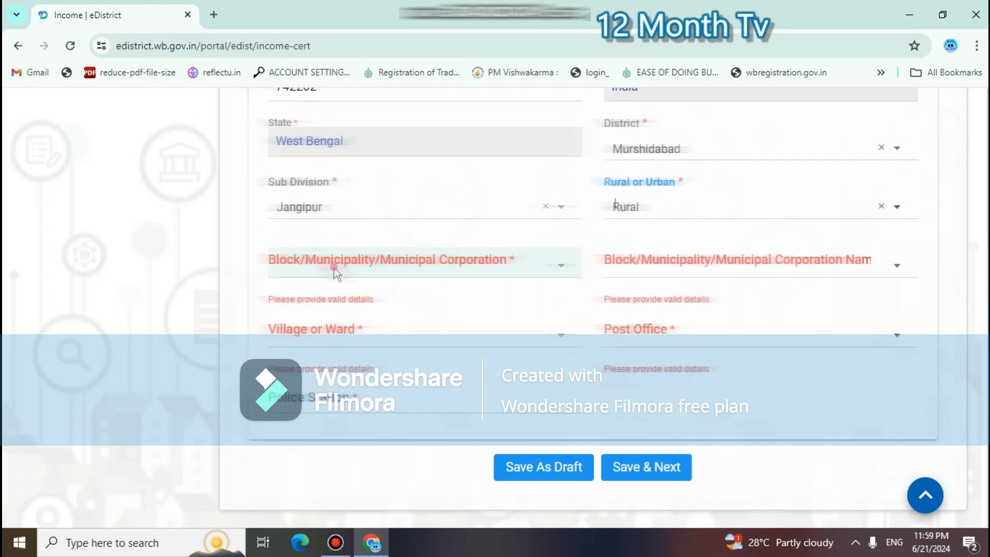
{"action": "left_click", "coordinate": [317, 296]}
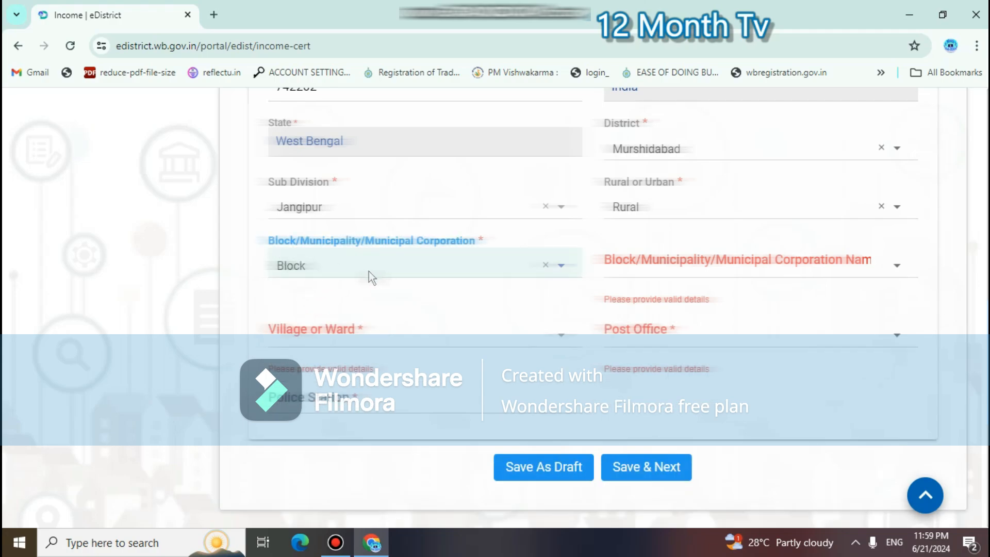
{"action": "left_click", "coordinate": [660, 265]}
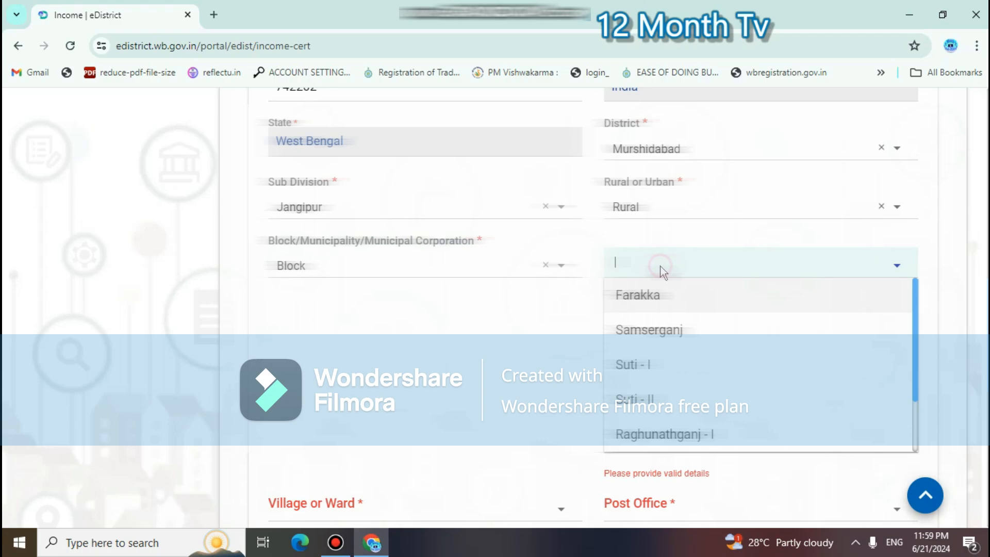
{"action": "left_click", "coordinate": [654, 331]}
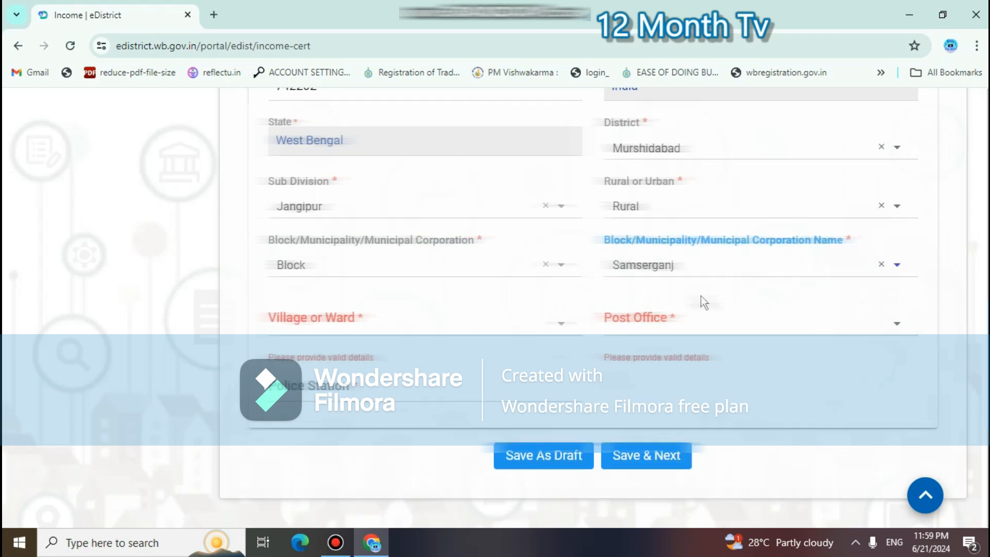
{"action": "scroll", "coordinate": [697, 295], "scroll_direction": "down", "scroll_amount": 1}
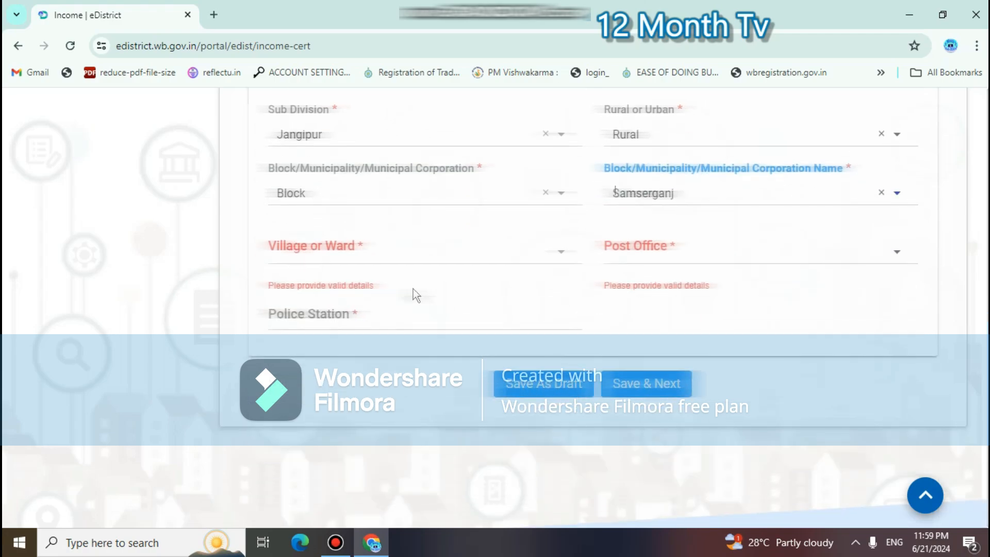
Search for and choose Bhasaipaikar (CT) as the village
{"action": "left_click", "coordinate": [349, 255]}
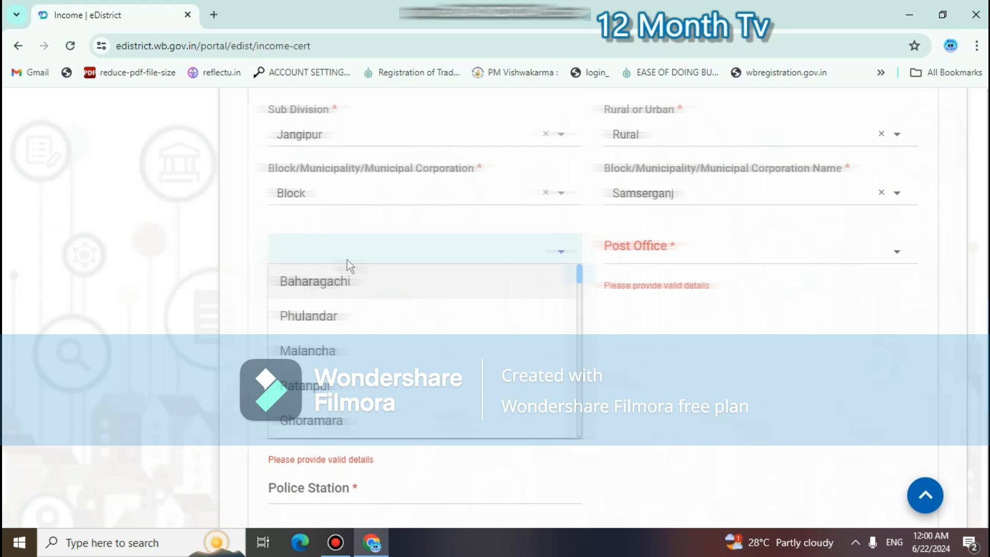
{"action": "type", "text": "p"}
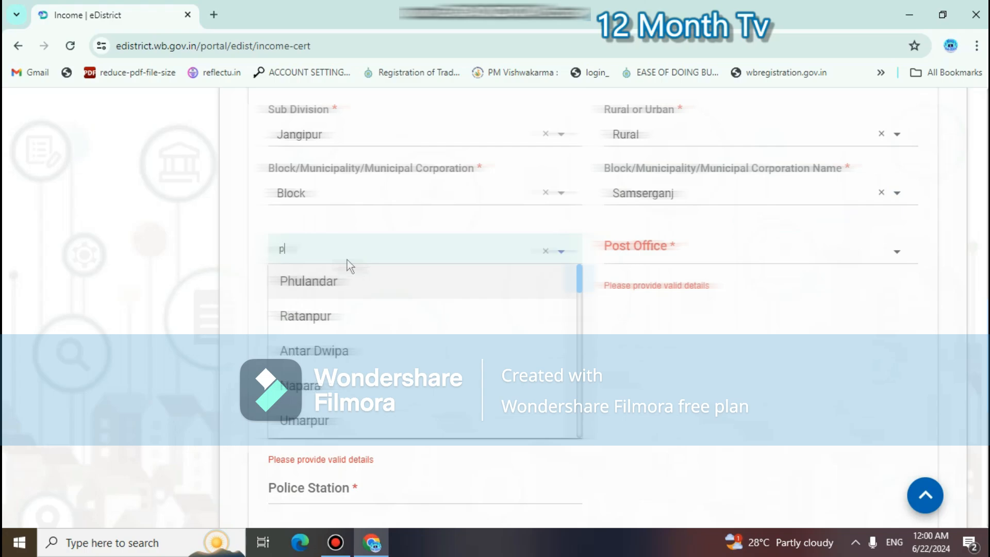
{"action": "type", "text": "uthi"}
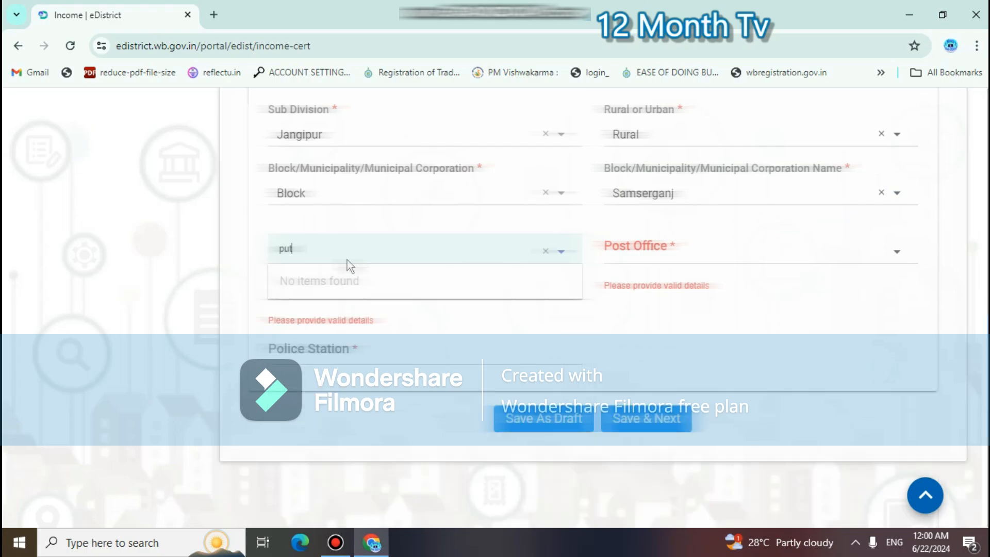
{"action": "key", "text": "BackSpace"}
{"action": "key", "text": "BackSpace"}
{"action": "key", "text": "BackSpace"}
{"action": "key", "text": "BackSpace"}
{"action": "key", "text": "BackSpace"}
{"action": "type", "text": "bhasa"}
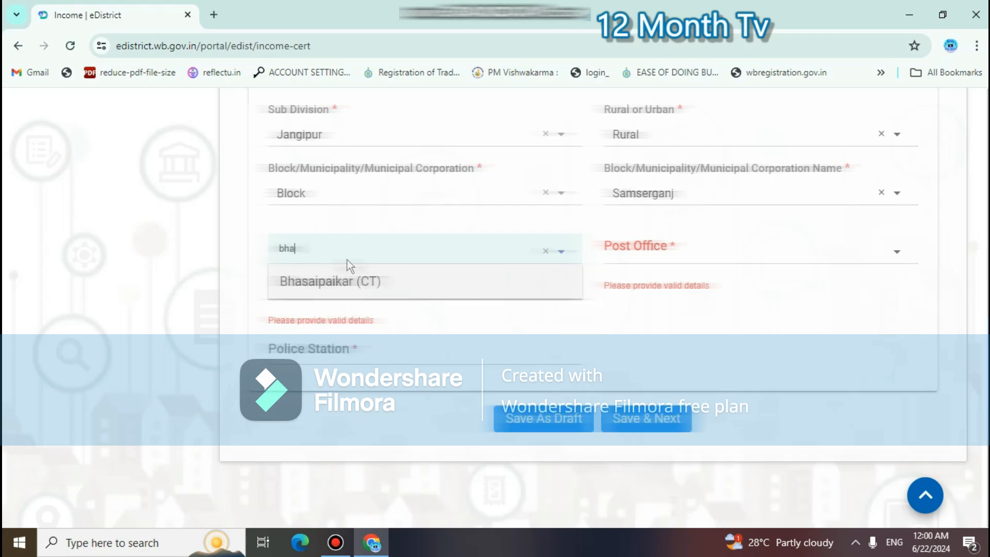
{"action": "left_click", "coordinate": [340, 281]}
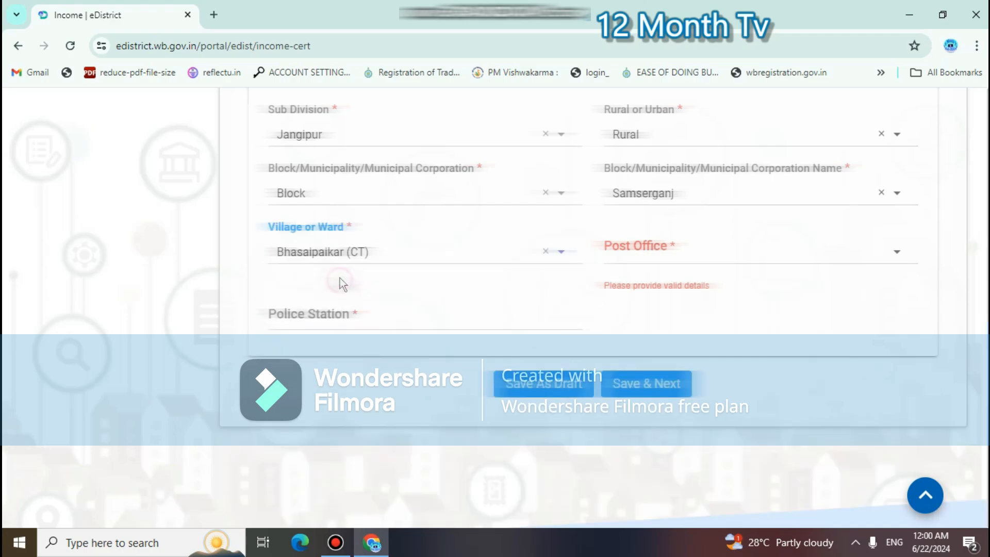
Choose Chakshyapur BO as the post office and enter Samserganj as the police station
{"action": "left_click", "coordinate": [648, 252]}
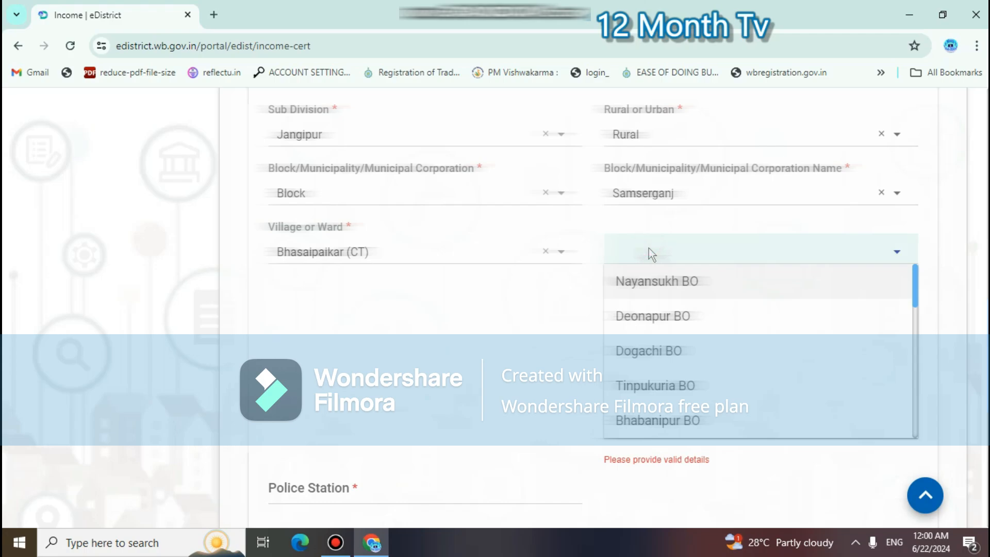
{"action": "type", "text": "d"}
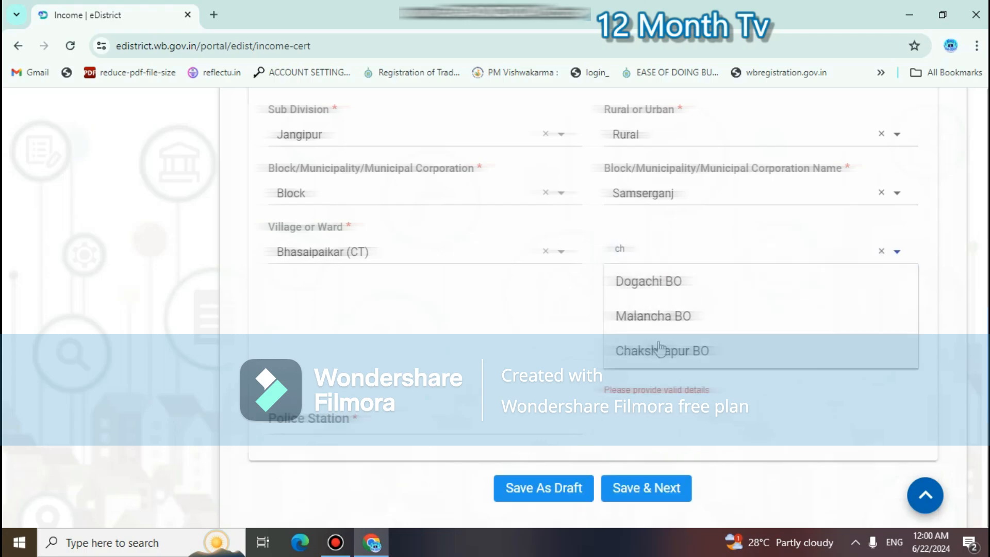
{"action": "left_click", "coordinate": [642, 350]}
{"action": "scroll", "coordinate": [380, 305], "scroll_direction": "down", "scroll_amount": 1}
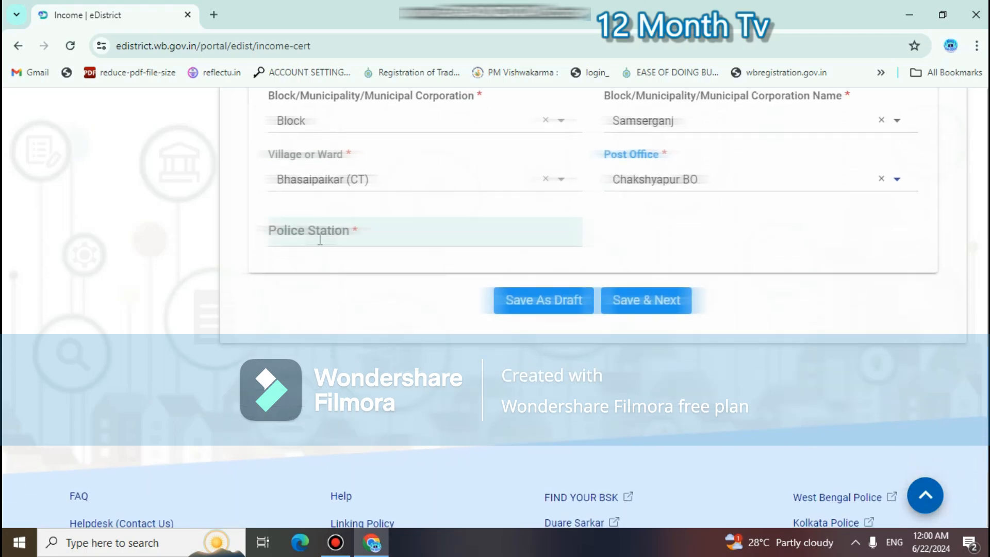
{"action": "left_click", "coordinate": [320, 238]}
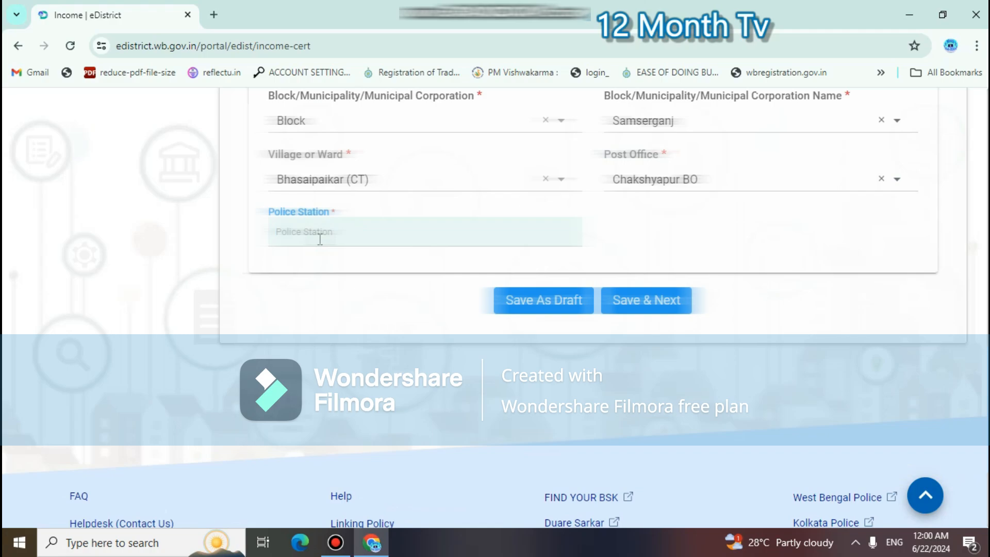
{"action": "type", "text": "Samserganj"}
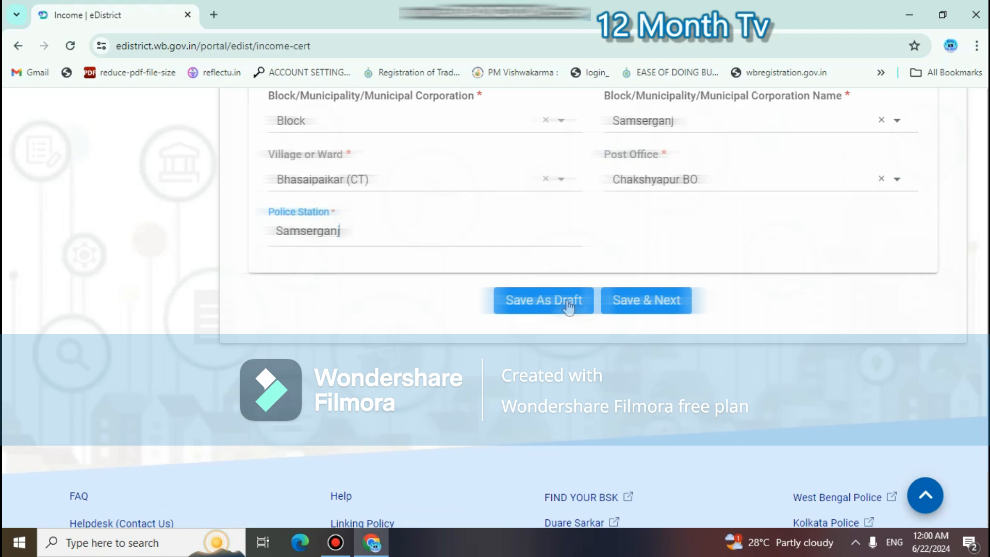
Save the application as a draft and check for the 'Saved Successfully' confirmation
{"action": "left_click", "coordinate": [547, 309]}
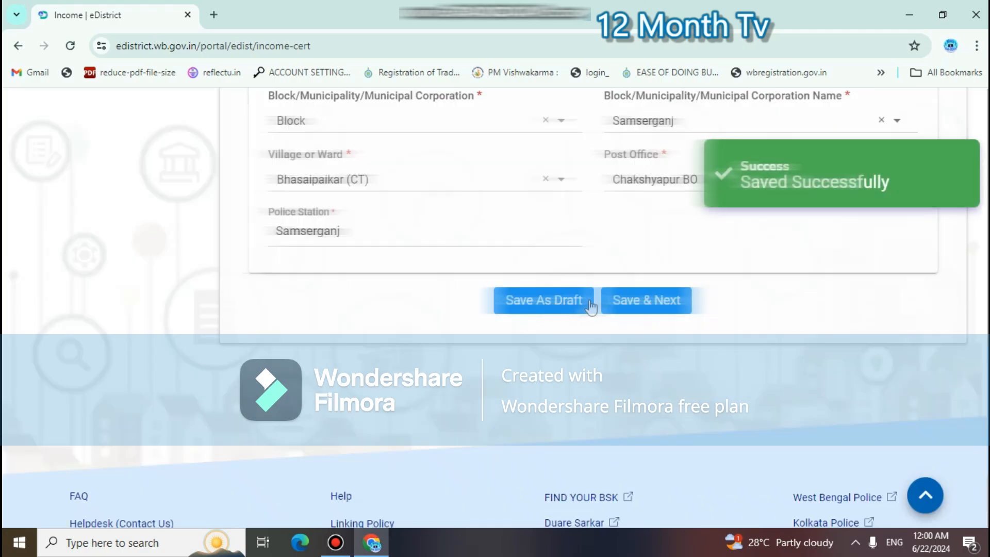
{"action": "scroll", "coordinate": [586, 246], "scroll_direction": "up", "scroll_amount": 3}
{"action": "scroll", "coordinate": [586, 246], "scroll_direction": "up", "scroll_amount": 7}
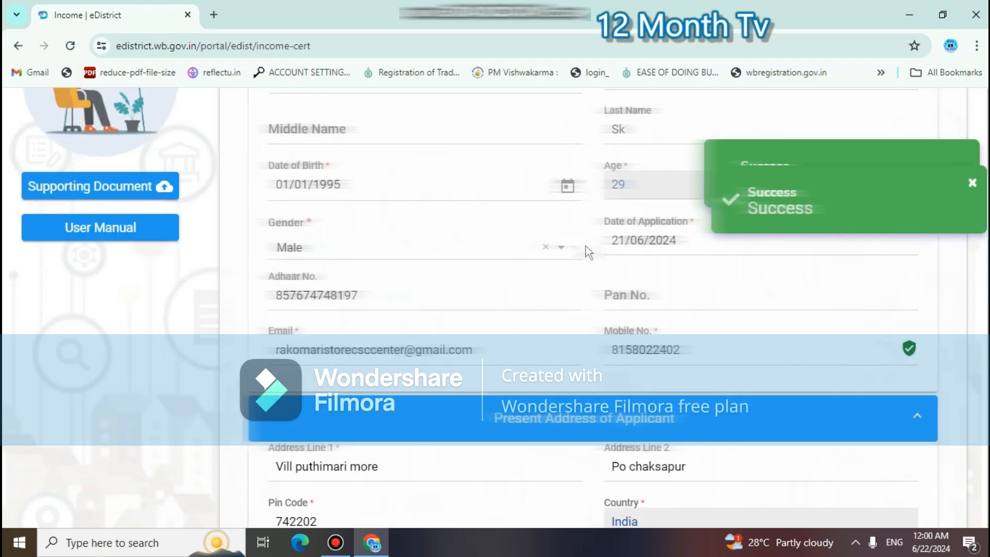
{"action": "scroll", "coordinate": [586, 257], "scroll_direction": "down", "scroll_amount": 5}
{"action": "scroll", "coordinate": [586, 257], "scroll_direction": "down", "scroll_amount": 6}
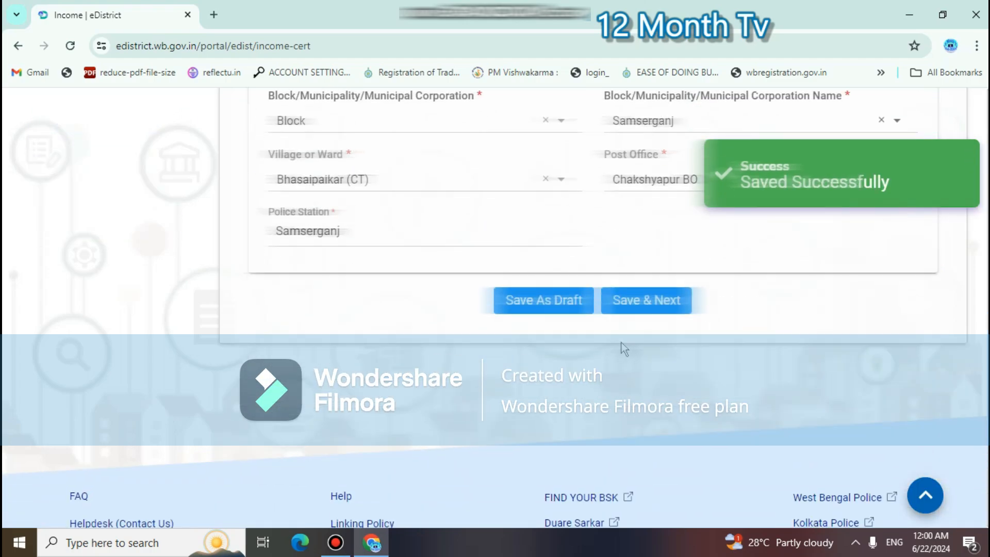
Continue to step 2/3 and set Same Address as to Present Address for the permanent address
{"action": "left_click", "coordinate": [630, 302]}
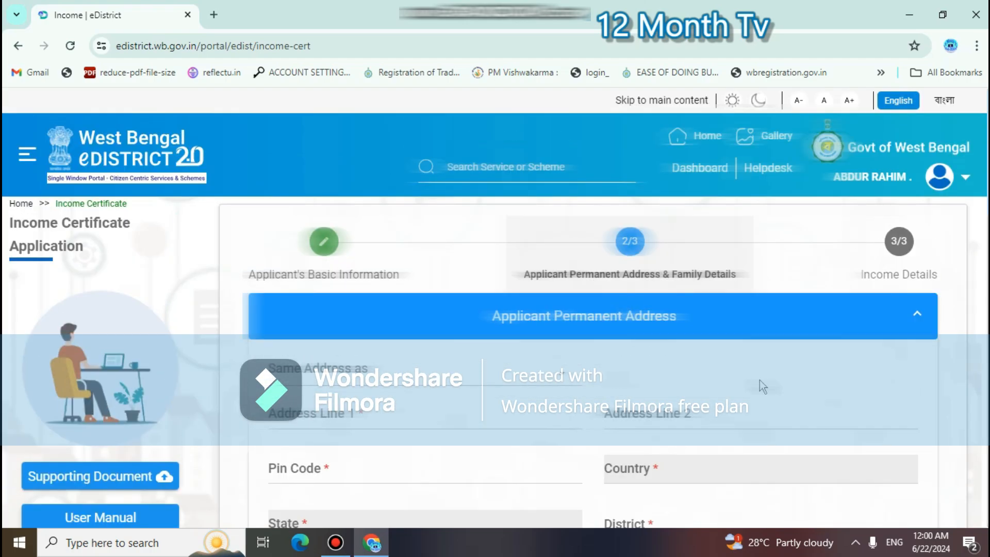
{"action": "scroll", "coordinate": [387, 331], "scroll_direction": "down", "scroll_amount": 3}
{"action": "scroll", "coordinate": [339, 240], "scroll_direction": "up", "scroll_amount": 1}
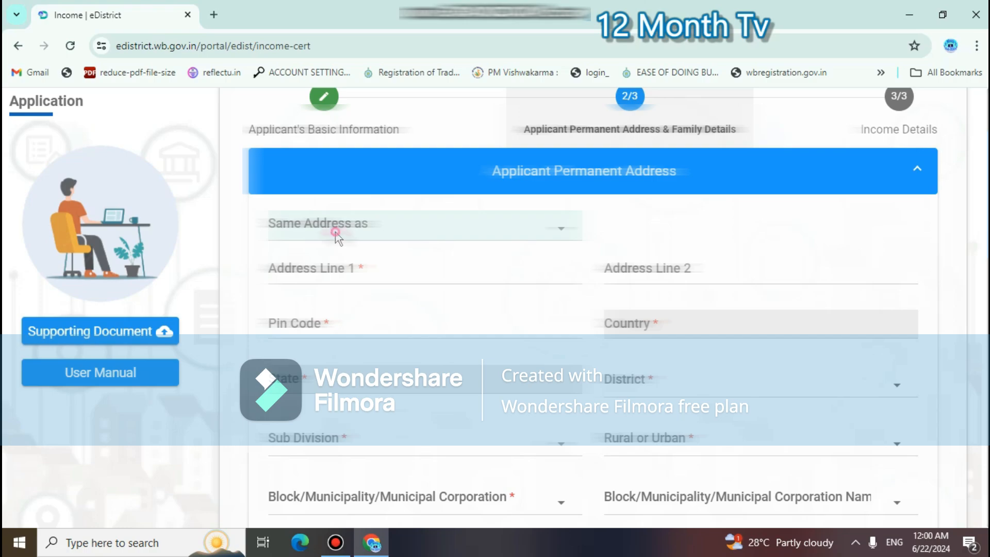
{"action": "left_click", "coordinate": [336, 233]}
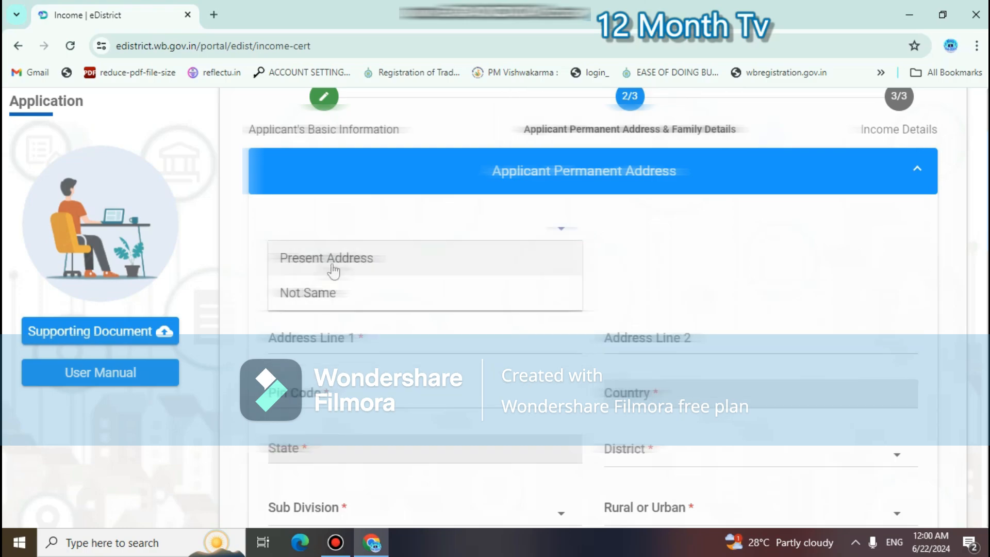
{"action": "left_click", "coordinate": [362, 260]}
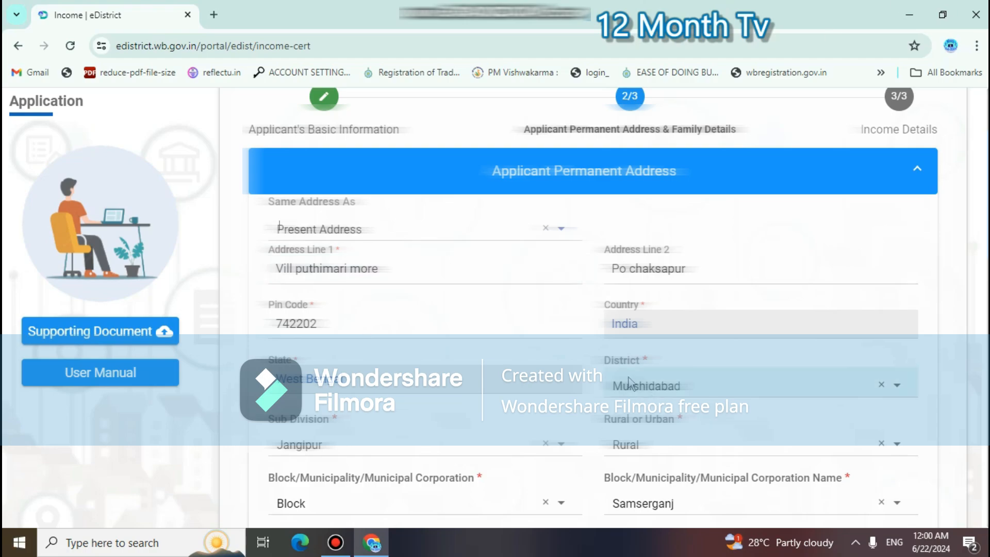
{"action": "scroll", "coordinate": [570, 330], "scroll_direction": "down", "scroll_amount": 1}
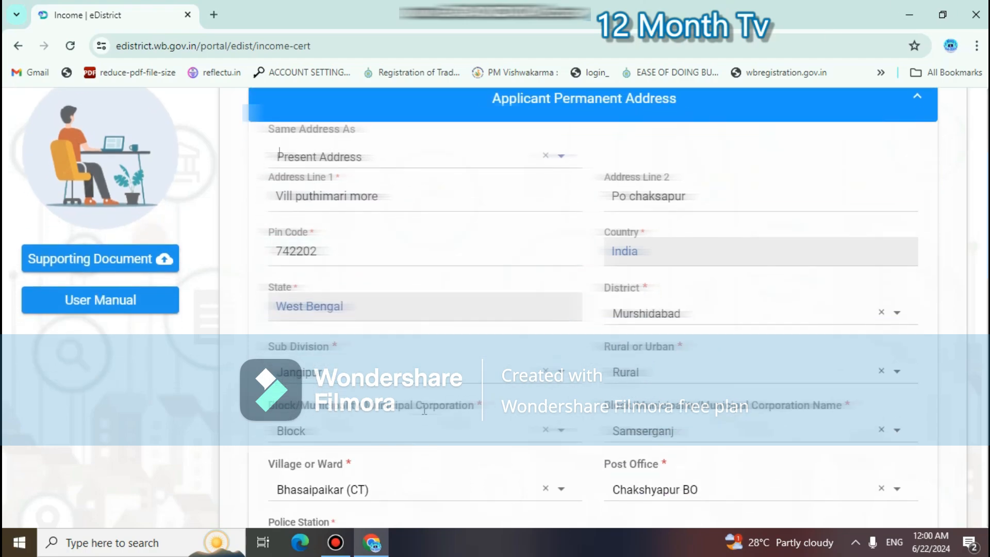
{"action": "scroll", "coordinate": [441, 388], "scroll_direction": "down", "scroll_amount": 1}
{"action": "scroll", "coordinate": [468, 389], "scroll_direction": "down", "scroll_amount": 2}
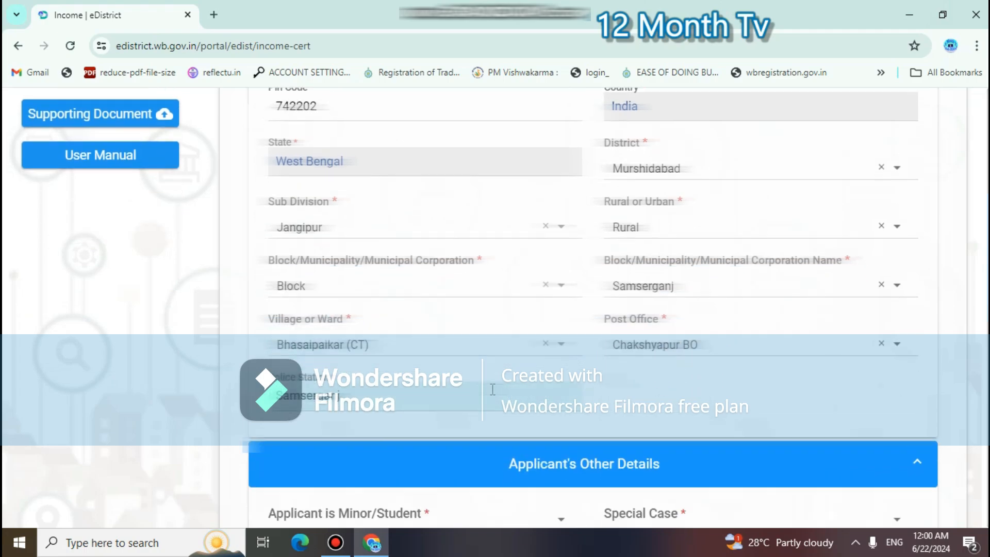
{"action": "scroll", "coordinate": [572, 402], "scroll_direction": "down", "scroll_amount": 2}
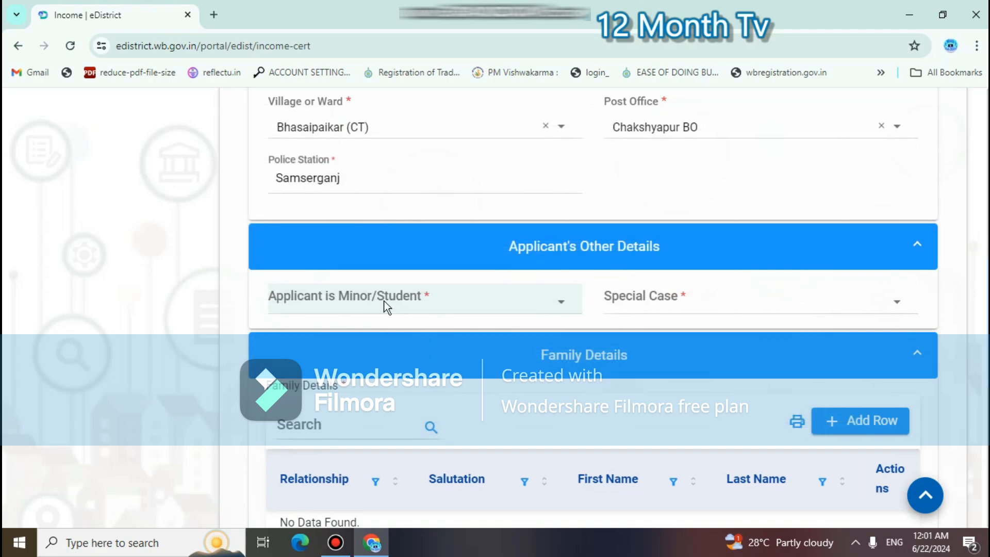
Answer NO for Applicant is Minor/Student
{"action": "scroll", "coordinate": [387, 307], "scroll_direction": "down", "scroll_amount": 1}
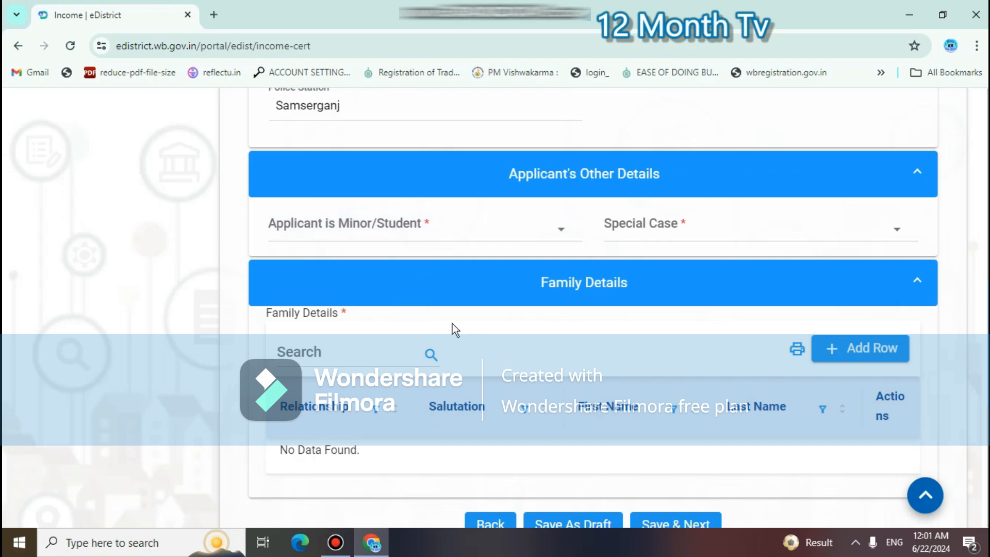
{"action": "scroll", "coordinate": [398, 334], "scroll_direction": "down", "scroll_amount": 1}
{"action": "scroll", "coordinate": [504, 299], "scroll_direction": "up", "scroll_amount": 1}
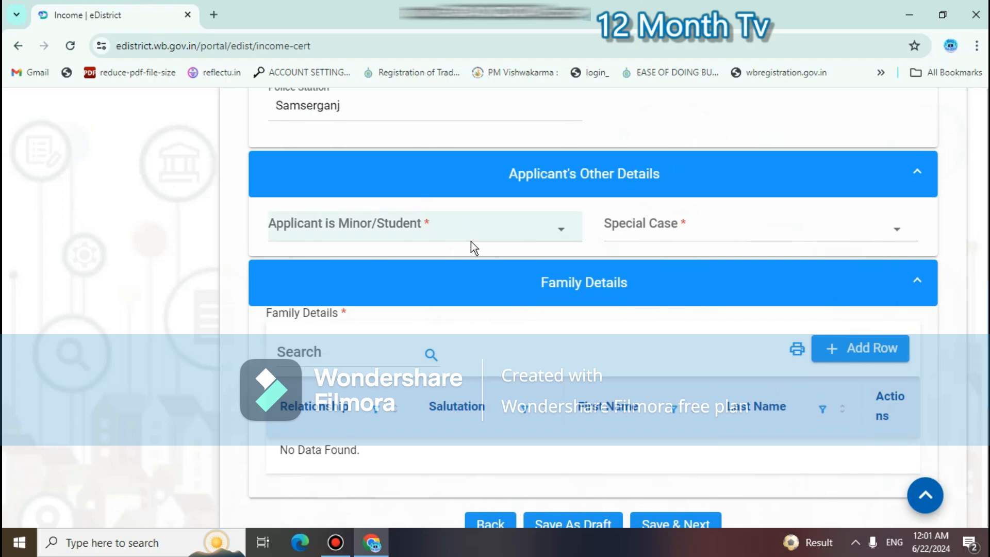
{"action": "left_click", "coordinate": [457, 229]}
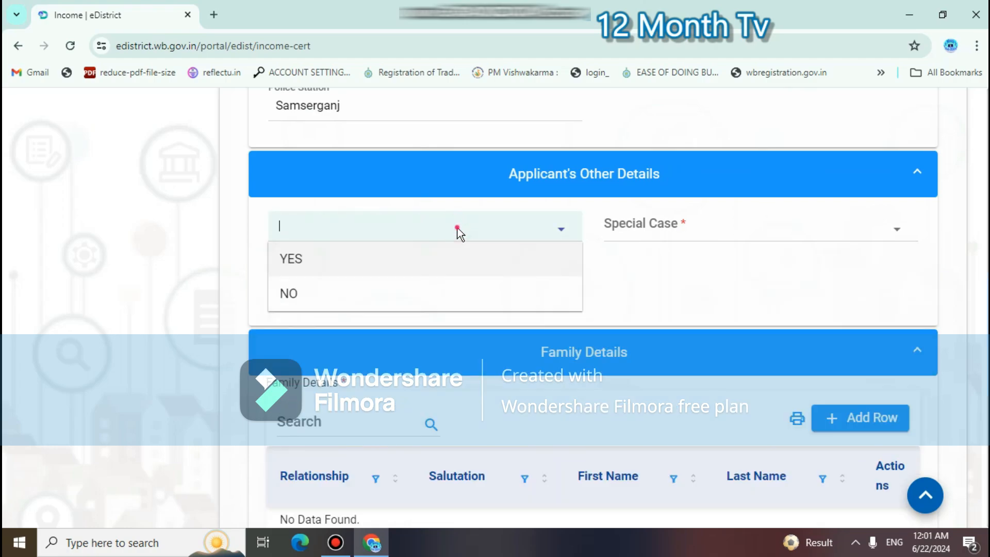
{"action": "left_click", "coordinate": [341, 299]}
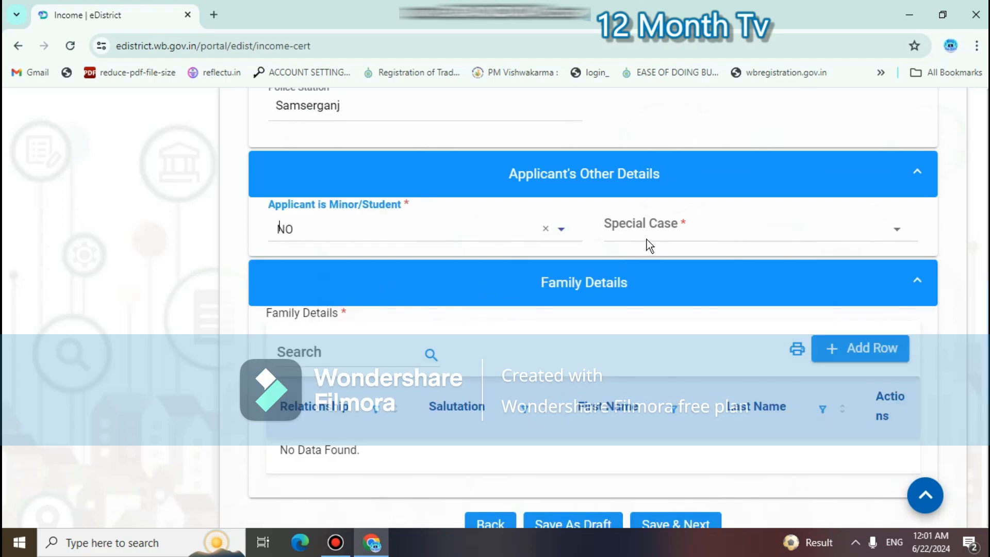
Set Special Case to Not Applicable
{"action": "left_click", "coordinate": [672, 235]}
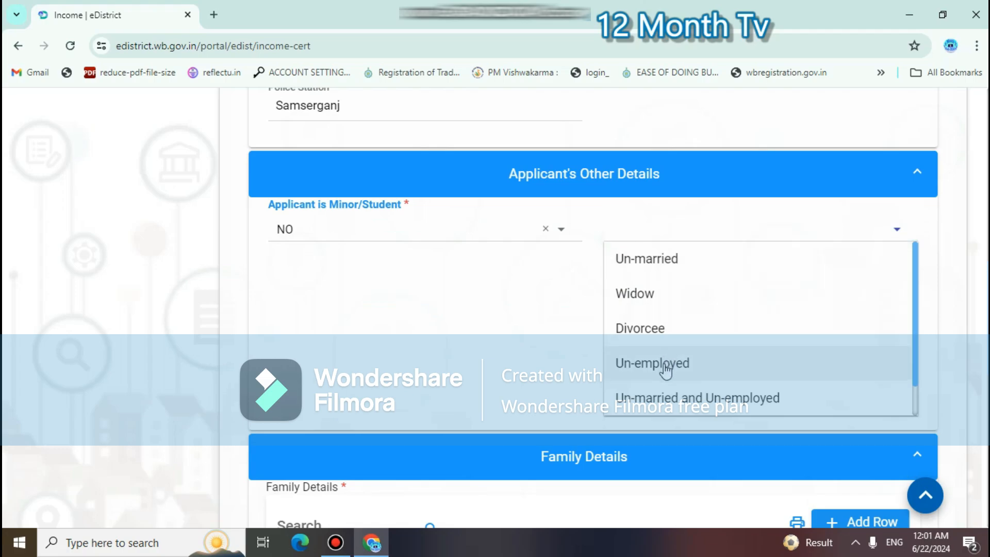
{"action": "scroll", "coordinate": [668, 408], "scroll_direction": "down", "scroll_amount": 1}
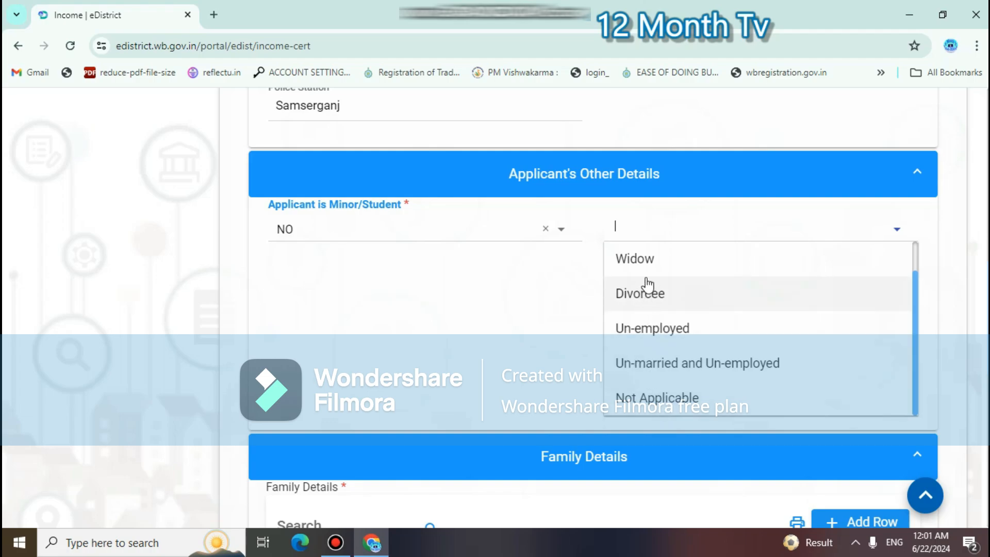
{"action": "scroll", "coordinate": [648, 284], "scroll_direction": "up", "scroll_amount": 1}
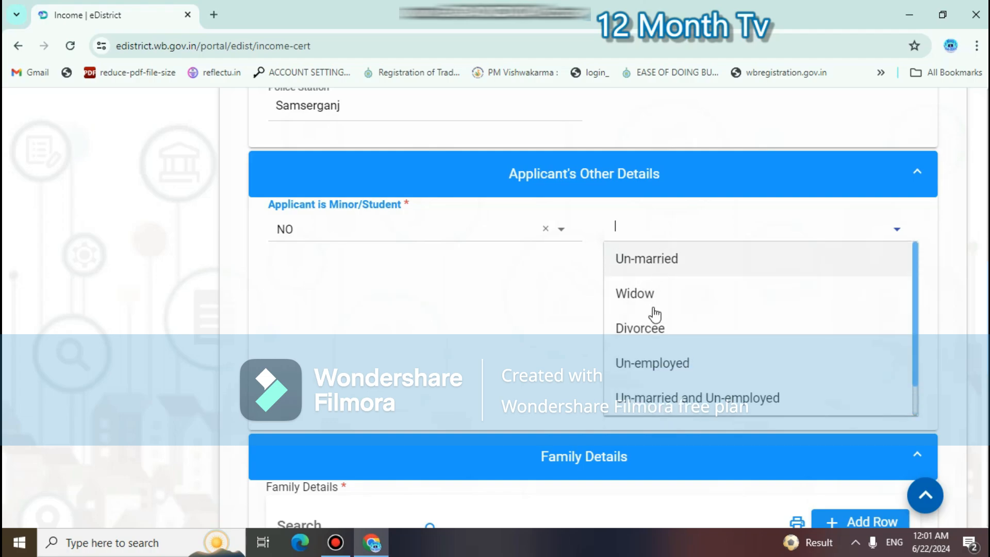
{"action": "scroll", "coordinate": [655, 393], "scroll_direction": "down", "scroll_amount": 1}
{"action": "left_click", "coordinate": [662, 397]}
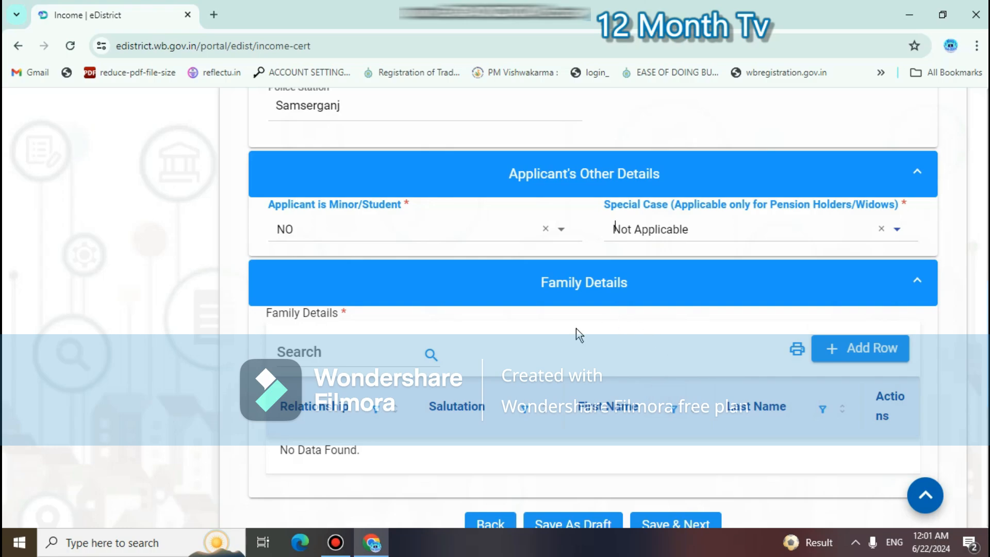
{"action": "scroll", "coordinate": [392, 343], "scroll_direction": "down", "scroll_amount": 3}
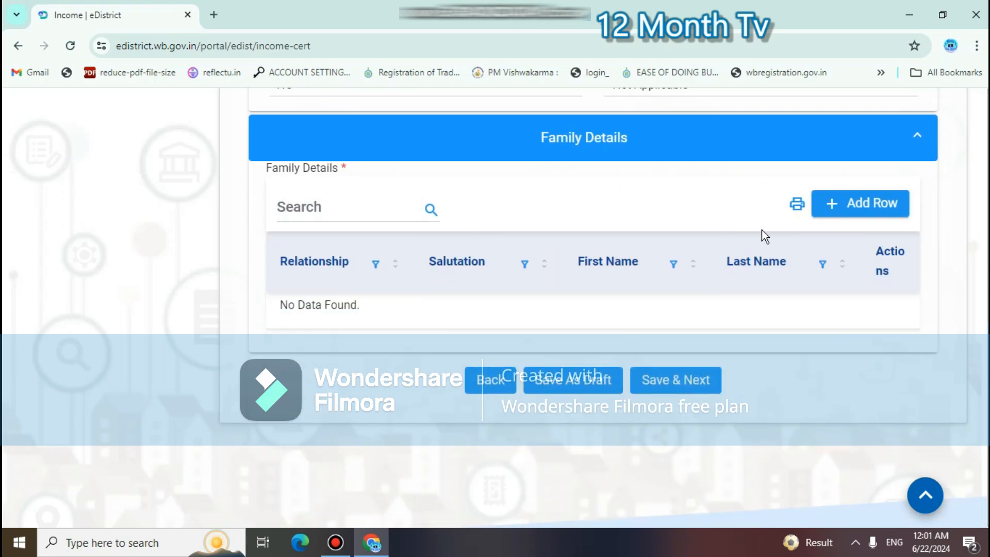
Add a Family Details row with relationship Father and salutation Mr
{"action": "left_click", "coordinate": [849, 209]}
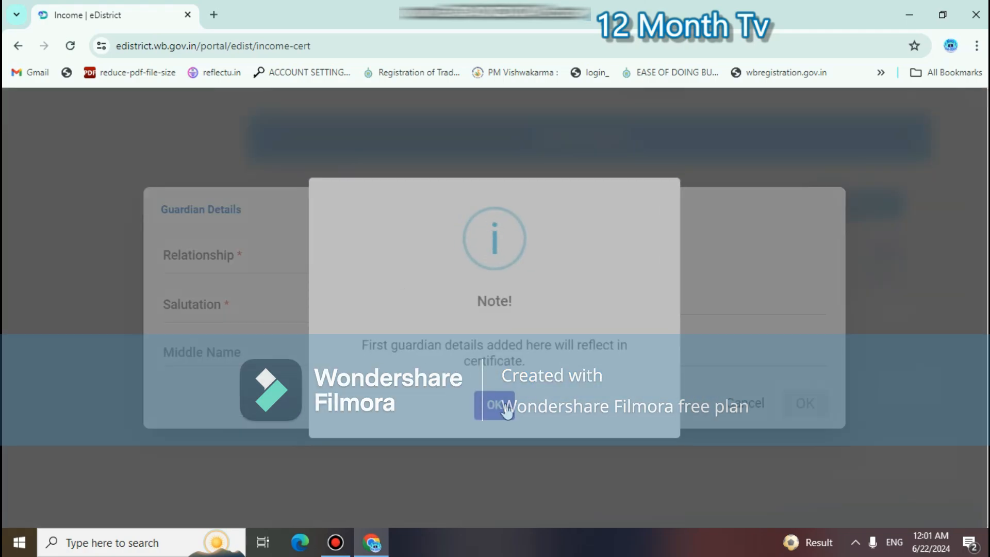
{"action": "left_click", "coordinate": [504, 405]}
{"action": "left_click", "coordinate": [209, 264]}
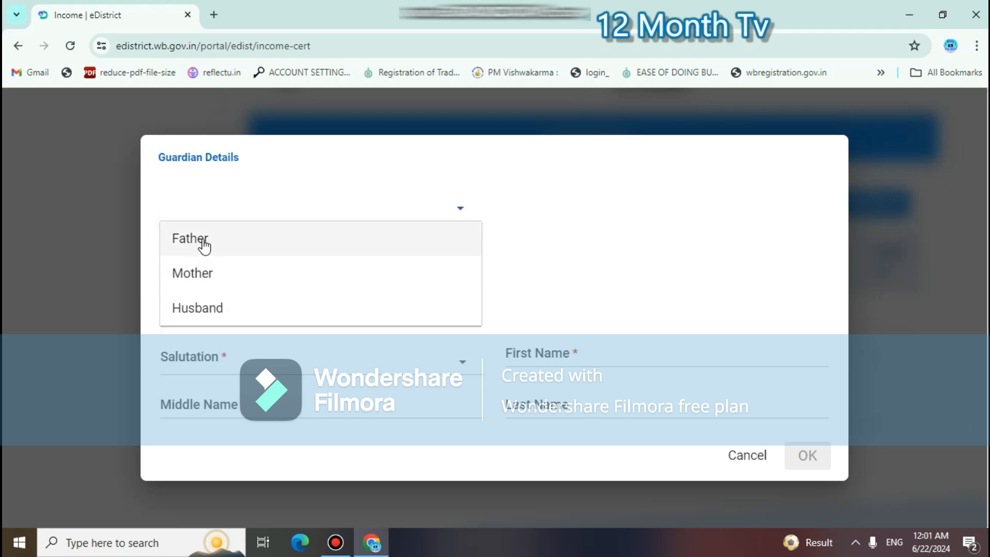
{"action": "left_click", "coordinate": [202, 240]}
{"action": "left_click", "coordinate": [219, 265]}
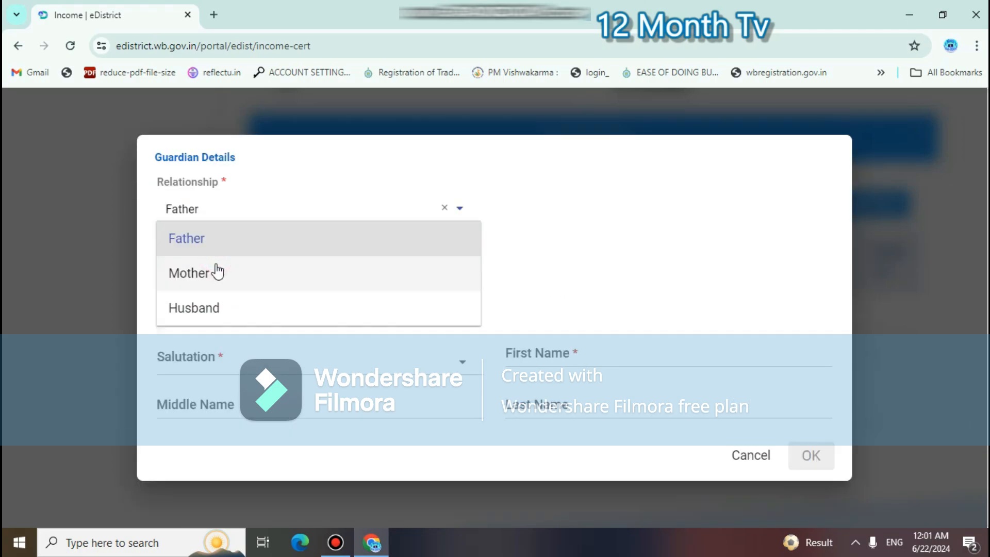
{"action": "left_click", "coordinate": [207, 249]}
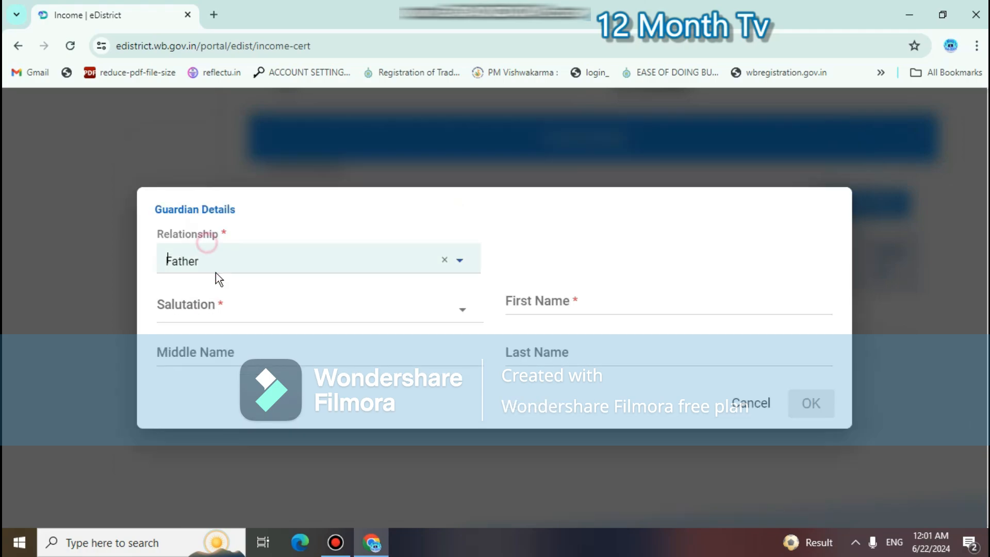
{"action": "left_click", "coordinate": [224, 305]}
{"action": "left_click", "coordinate": [183, 278]}
Enter the father's first and last name and save the row
{"action": "left_click", "coordinate": [582, 305]}
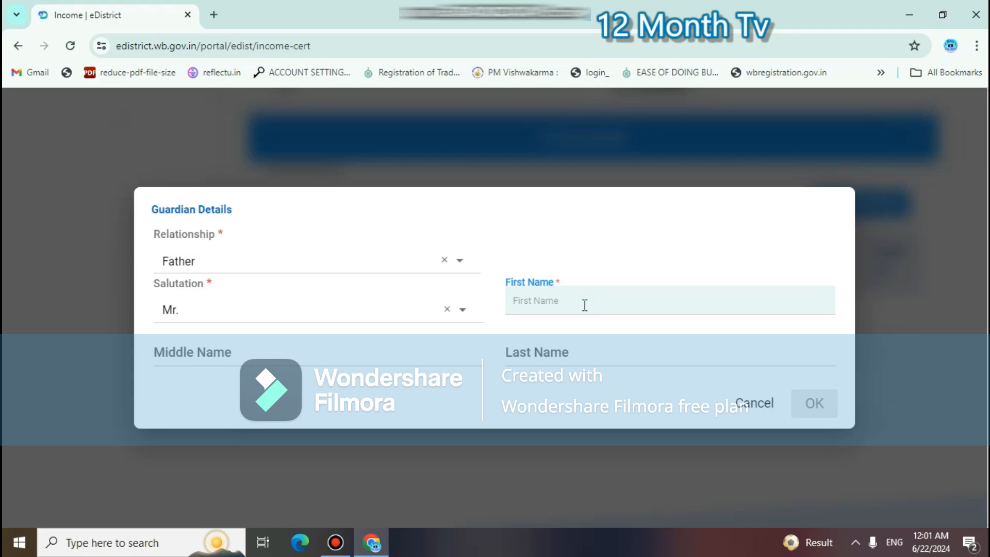
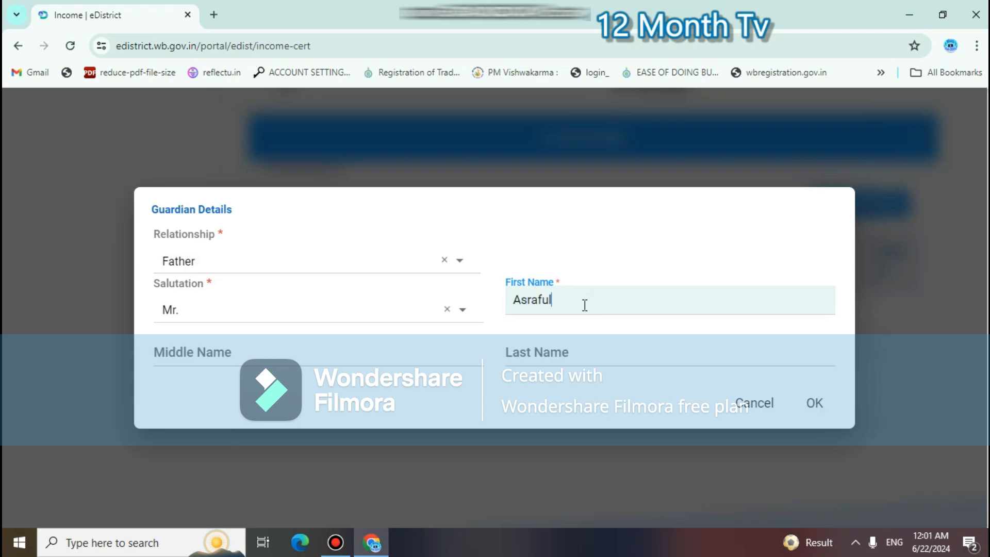
{"action": "left_click", "coordinate": [554, 361]}
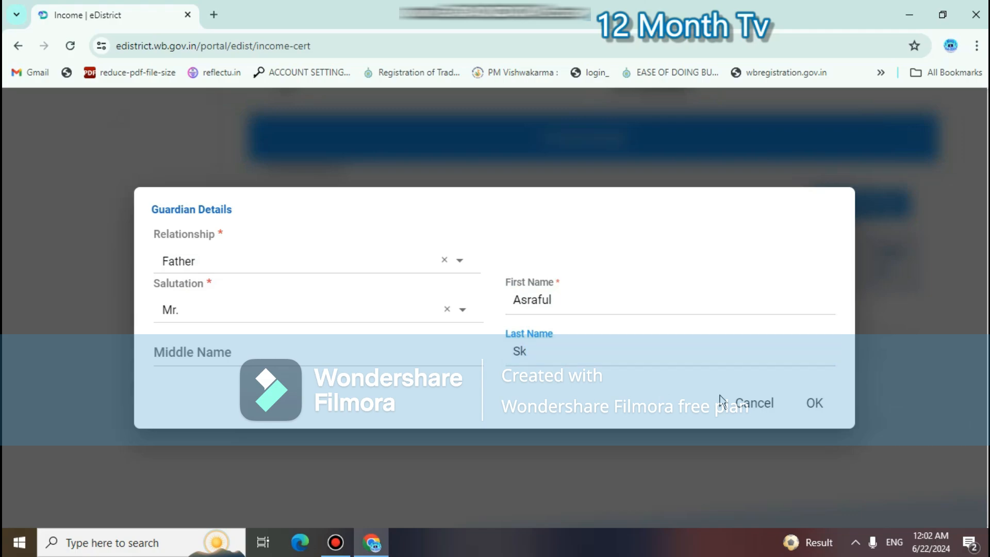
{"action": "left_click", "coordinate": [814, 404]}
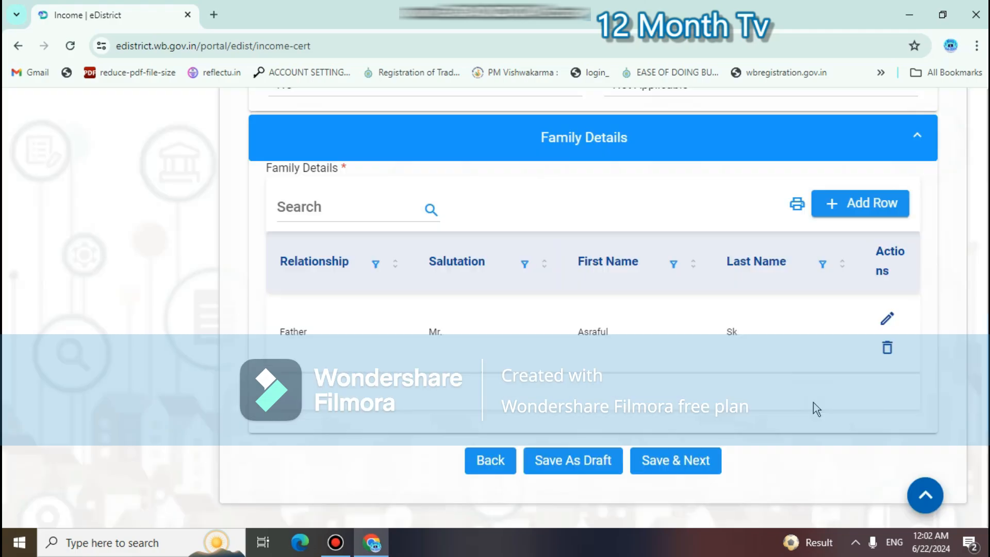
Save the draft and continue to the Income Details step
{"action": "scroll", "coordinate": [561, 433], "scroll_direction": "down", "scroll_amount": 1}
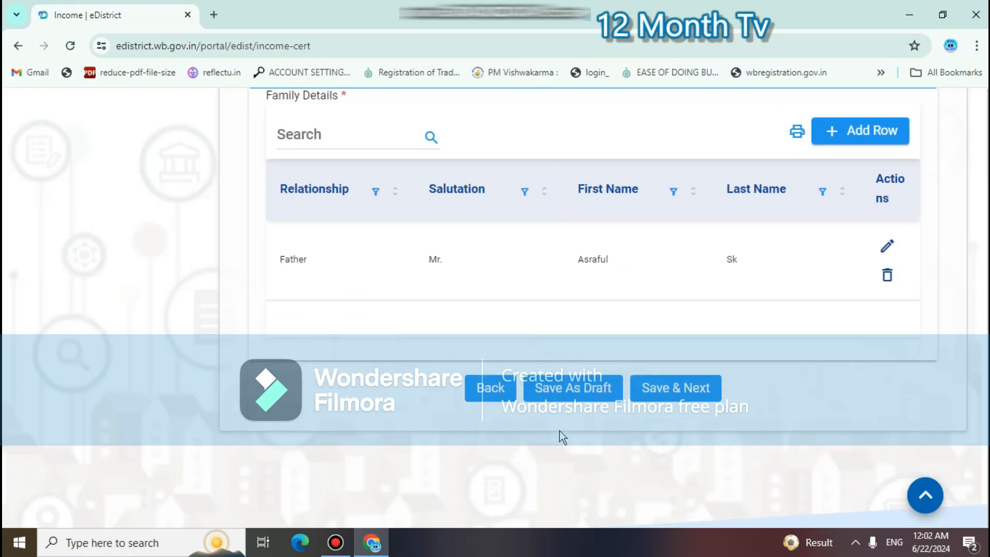
{"action": "left_click", "coordinate": [576, 396]}
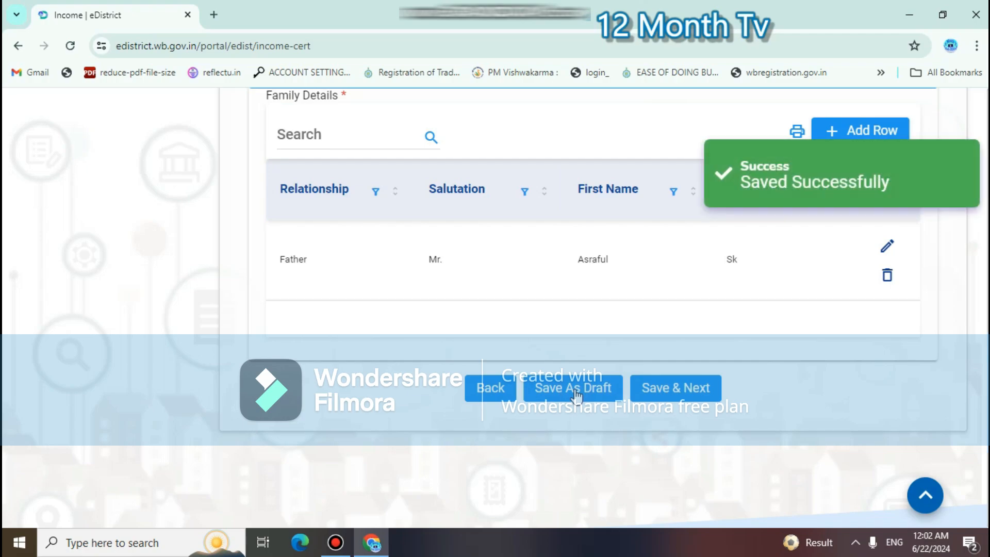
{"action": "left_click", "coordinate": [685, 400]}
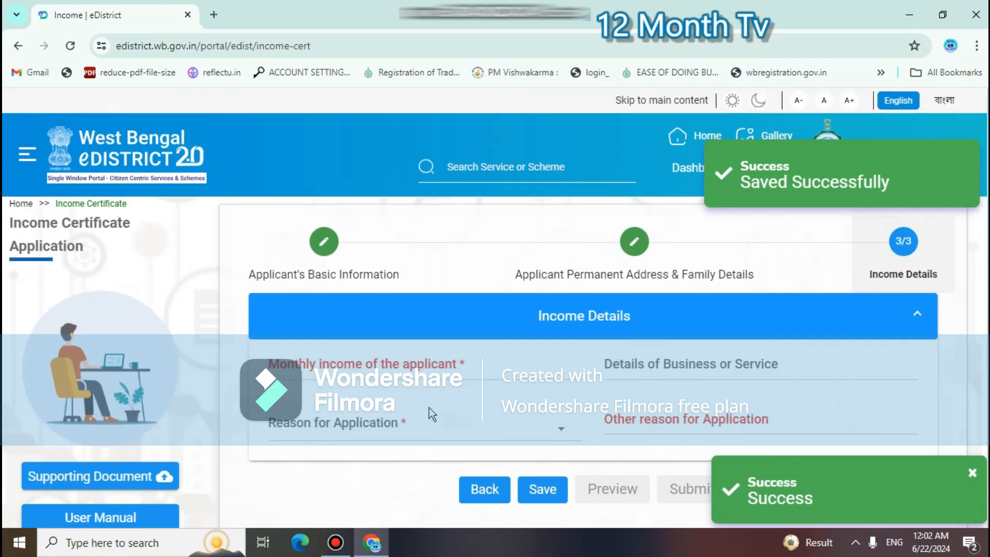
Enter monthly income 8000 and business/service details 'Labiour'
{"action": "left_click", "coordinate": [332, 368]}
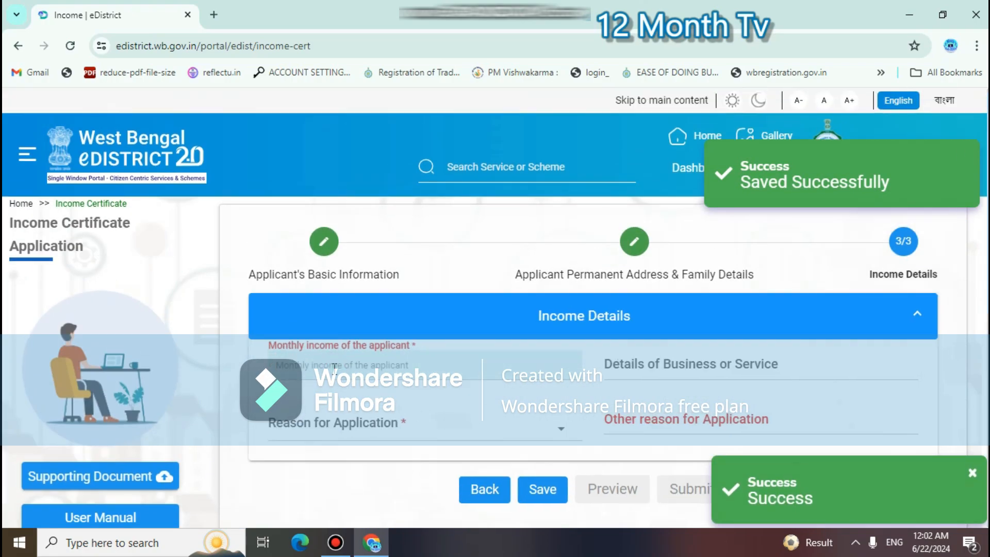
{"action": "type", "text": "8000"}
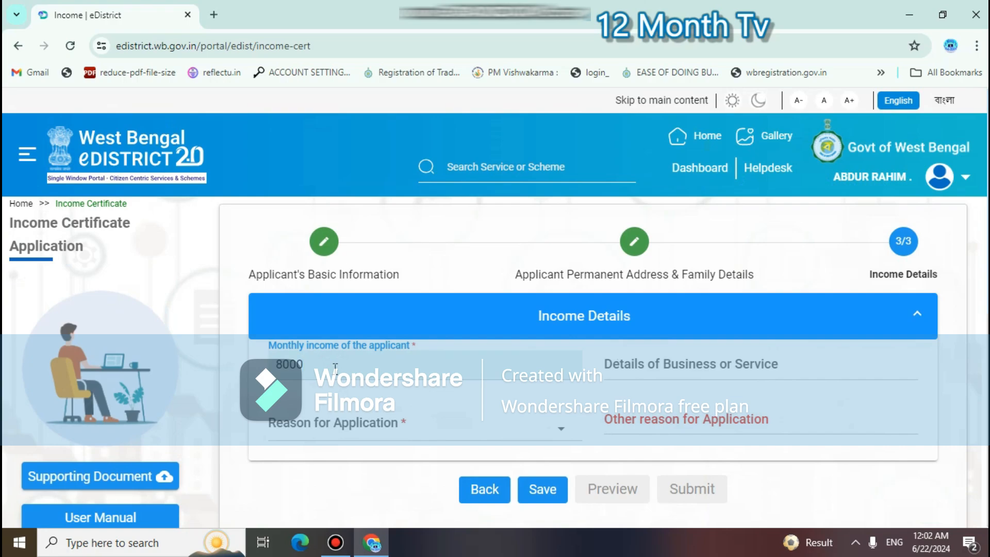
{"action": "scroll", "coordinate": [640, 350], "scroll_direction": "down", "scroll_amount": 1}
{"action": "left_click", "coordinate": [663, 301]}
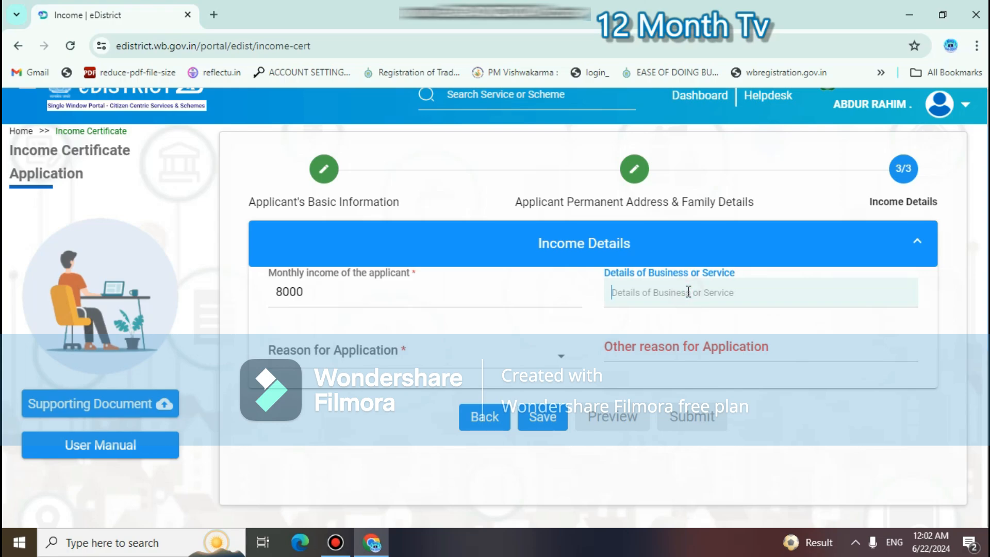
{"action": "type", "text": "Lab"}
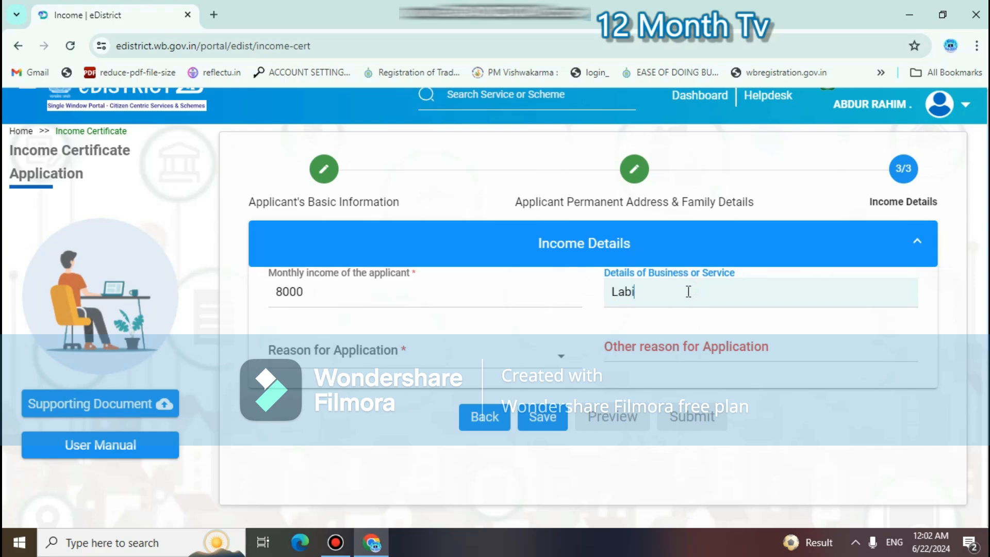
{"action": "type", "text": "iour"}
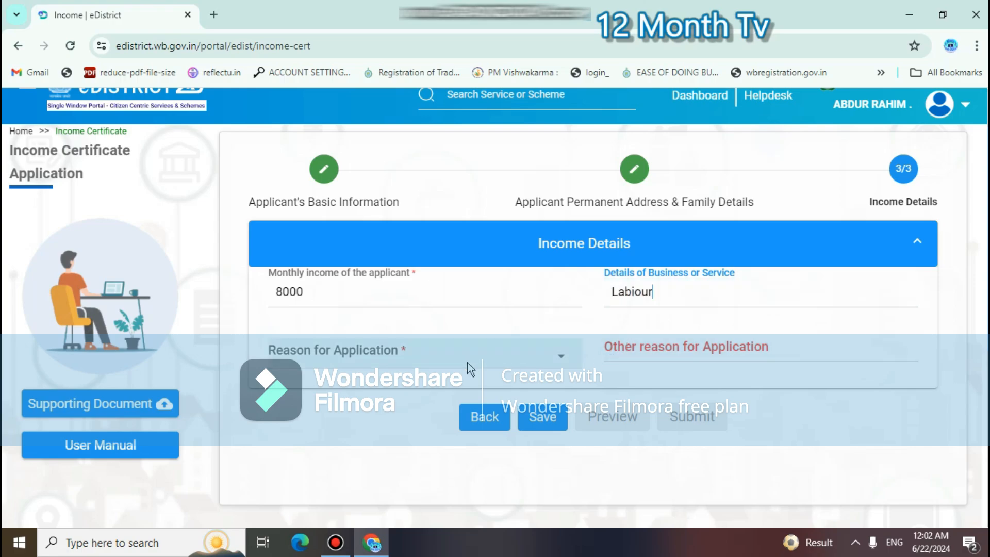
Choose Other as the reason for application and enter 'Applicand son Operation'
{"action": "left_click", "coordinate": [382, 363]}
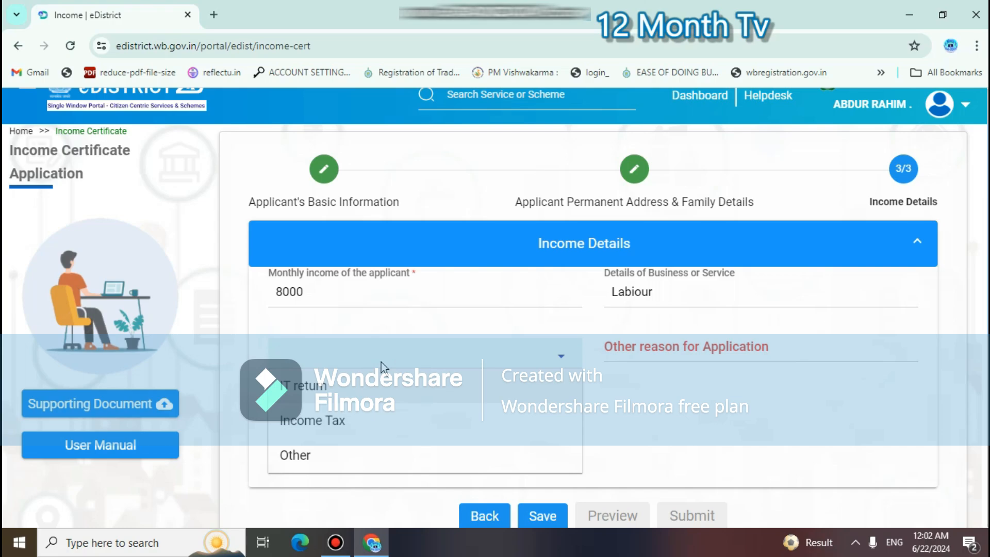
{"action": "scroll", "coordinate": [383, 366], "scroll_direction": "down", "scroll_amount": 2}
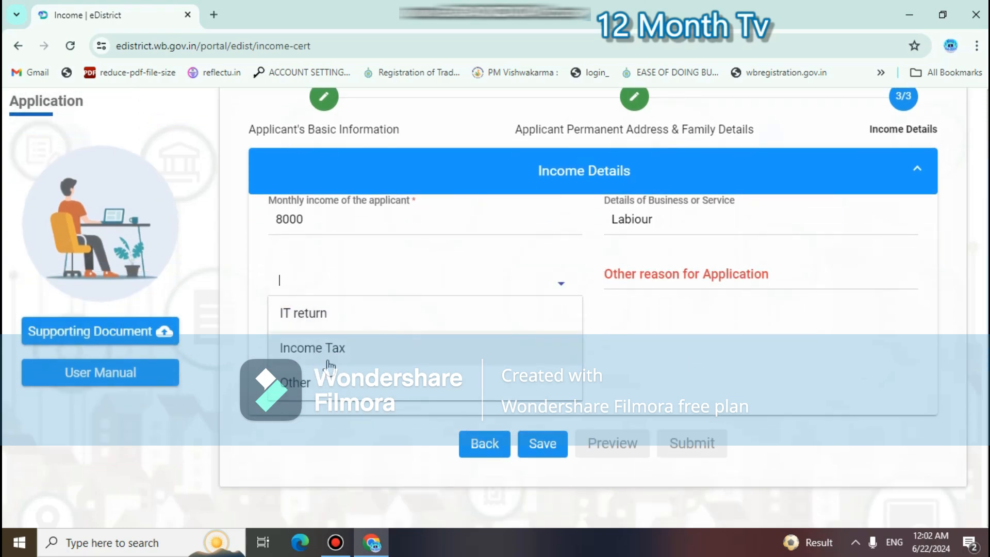
{"action": "left_click", "coordinate": [305, 387]}
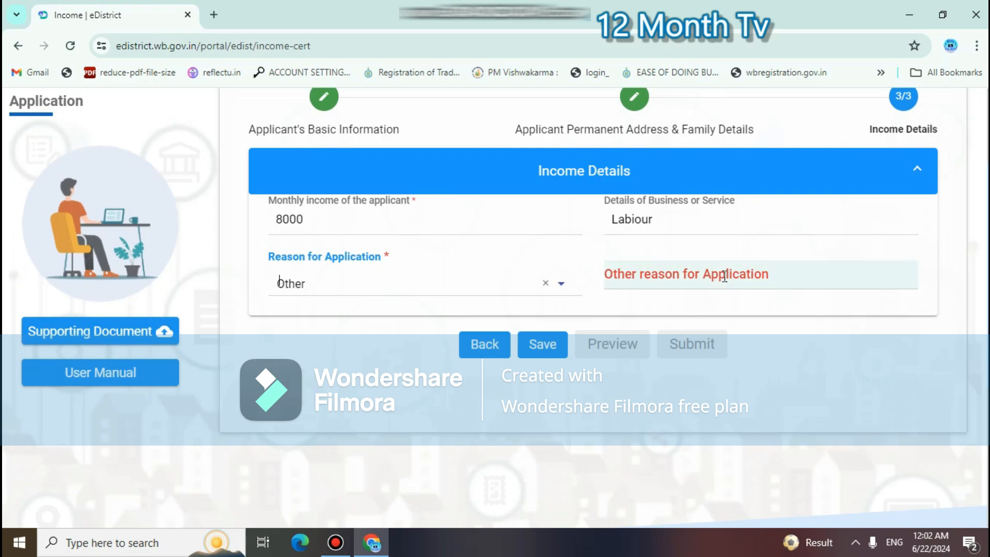
{"action": "left_click", "coordinate": [698, 282]}
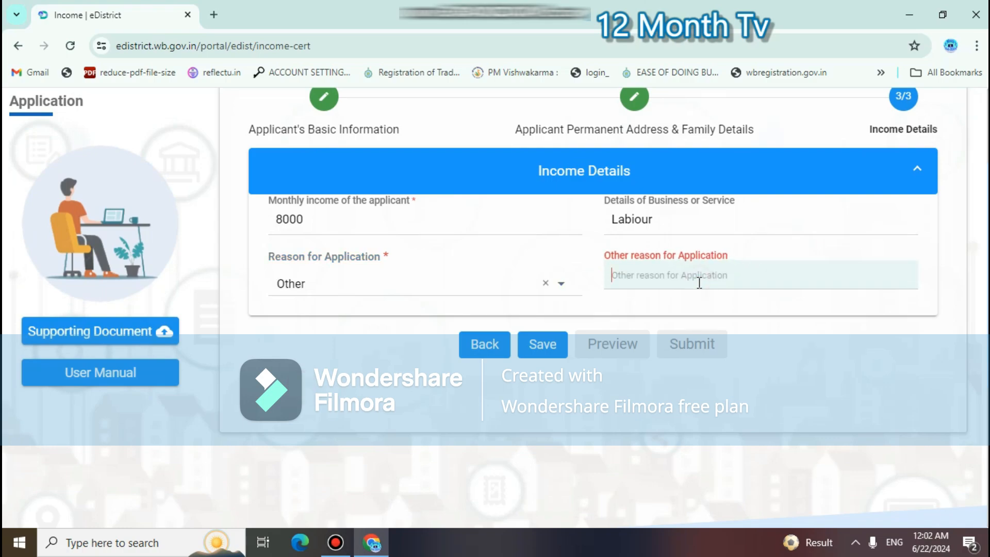
{"action": "type", "text": "My s"}
{"action": "key", "text": "BackSpace"}
{"action": "key", "text": "BackSpace"}
{"action": "key", "text": "BackSpace"}
{"action": "key", "text": "BackSpace"}
{"action": "type", "text": "Applicand son O"}
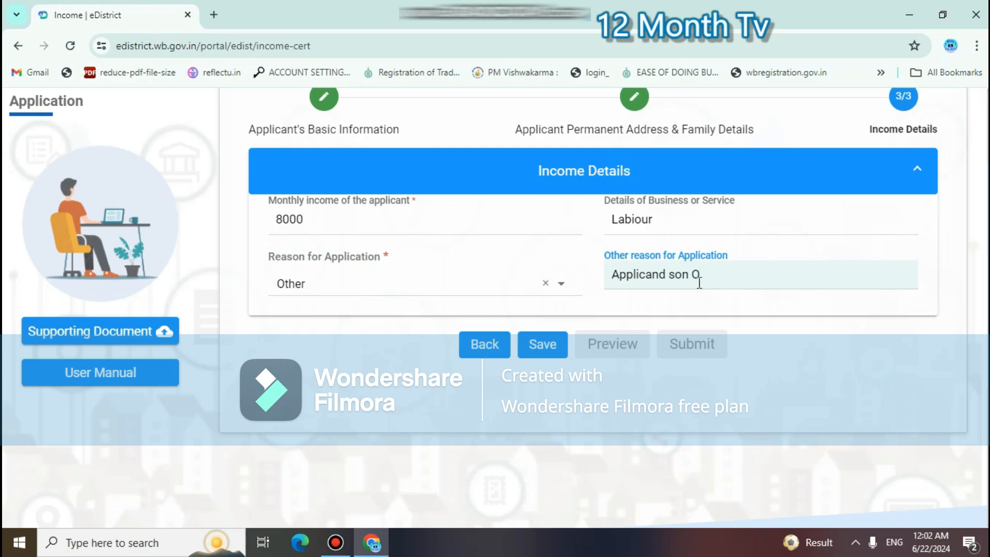
{"action": "type", "text": "peration"}
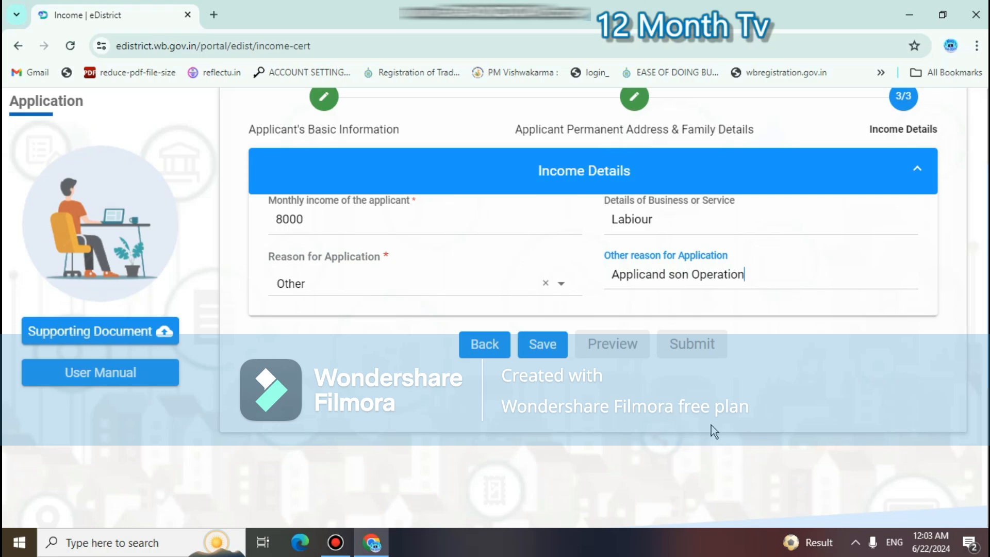
Save the income details and download the application preview as download.pdf to the Desktop
{"action": "left_click", "coordinate": [549, 352]}
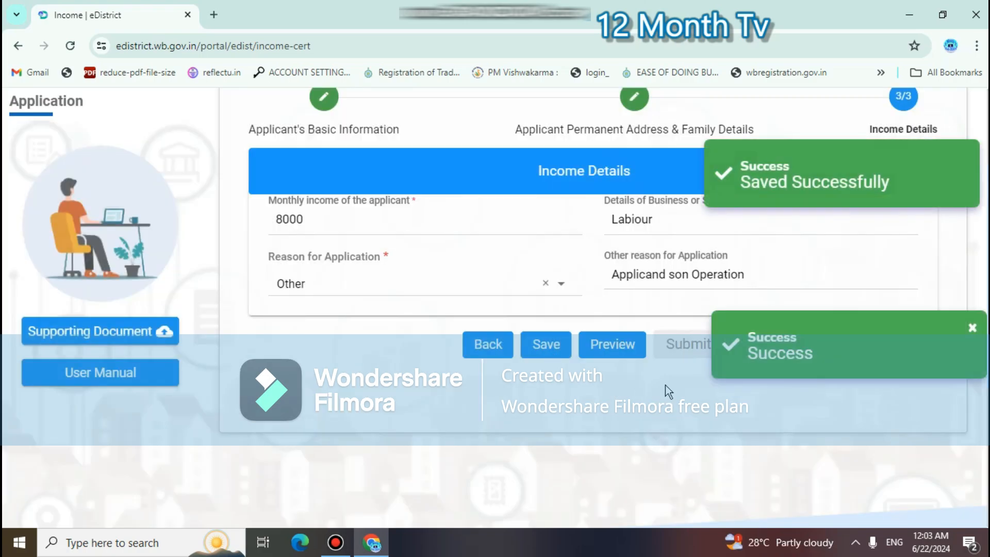
{"action": "left_click", "coordinate": [620, 351]}
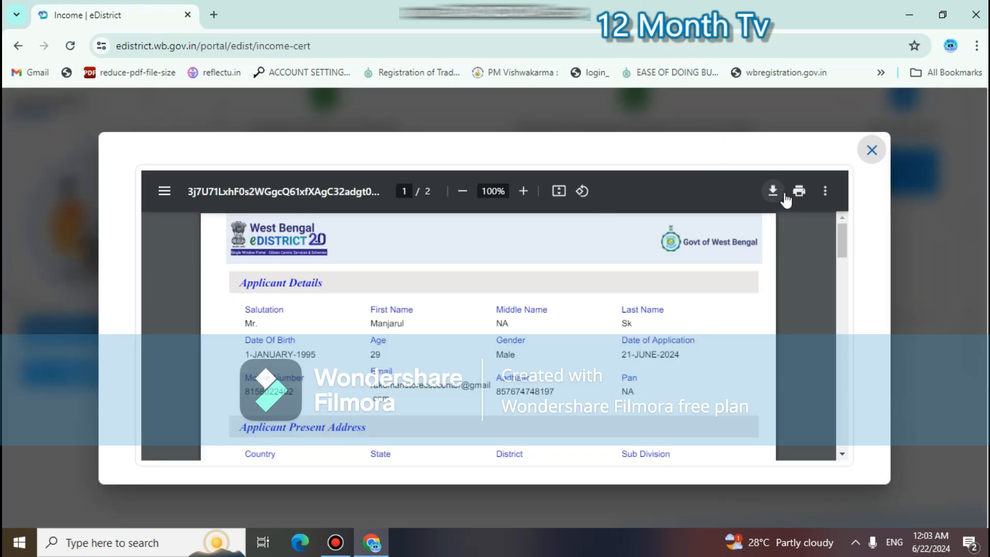
{"action": "left_click", "coordinate": [774, 192]}
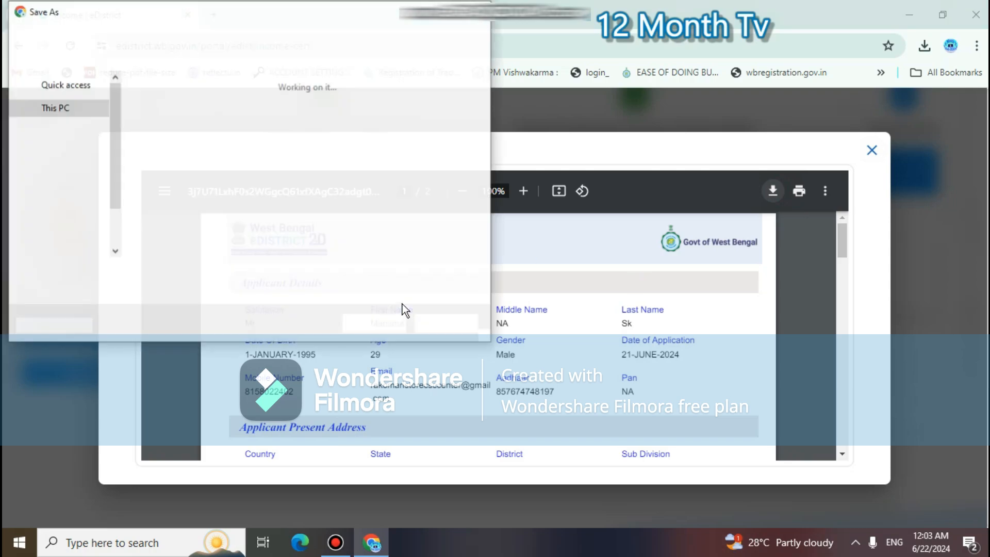
{"action": "left_click", "coordinate": [63, 122]}
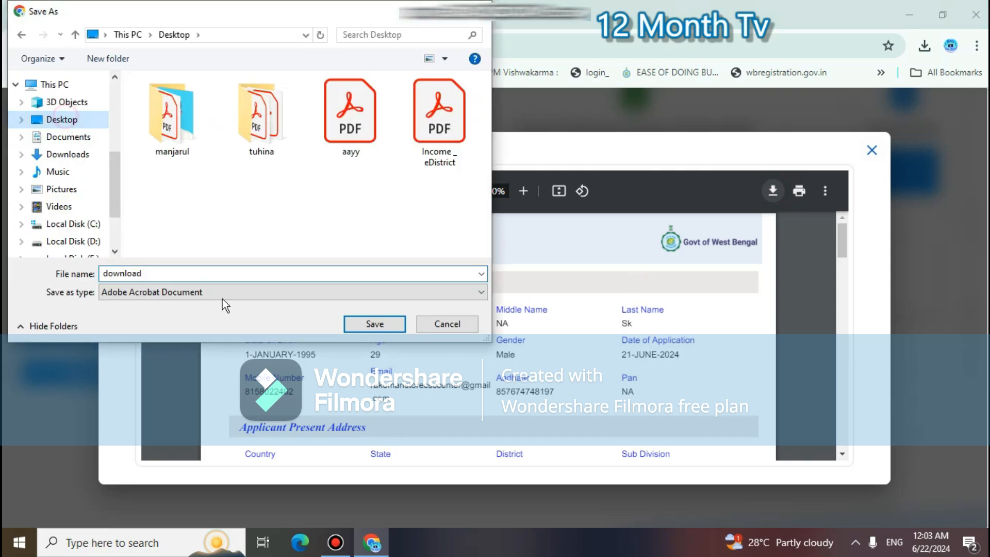
{"action": "left_click", "coordinate": [378, 326]}
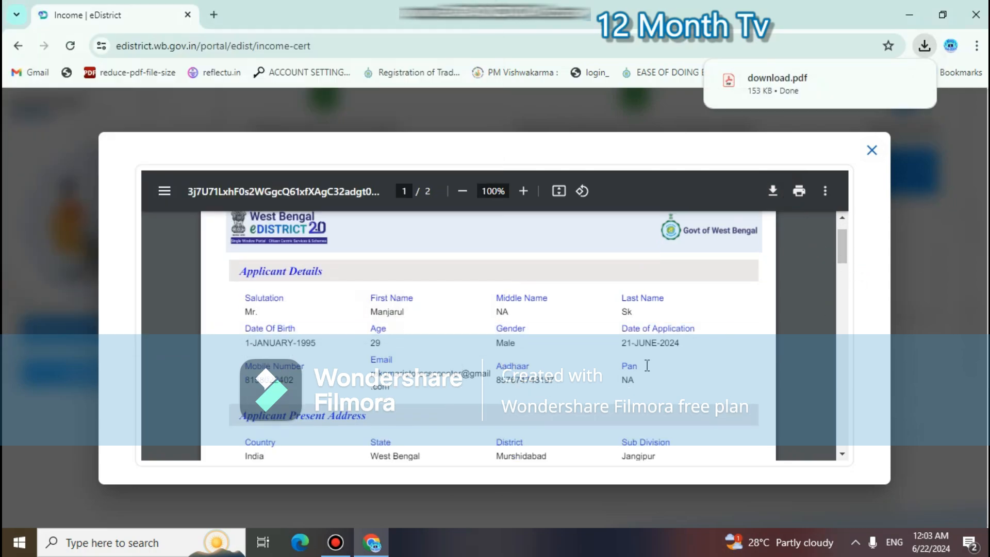
Review the preview pages and close the PDF viewer
{"action": "scroll", "coordinate": [647, 367], "scroll_direction": "down", "scroll_amount": 15}
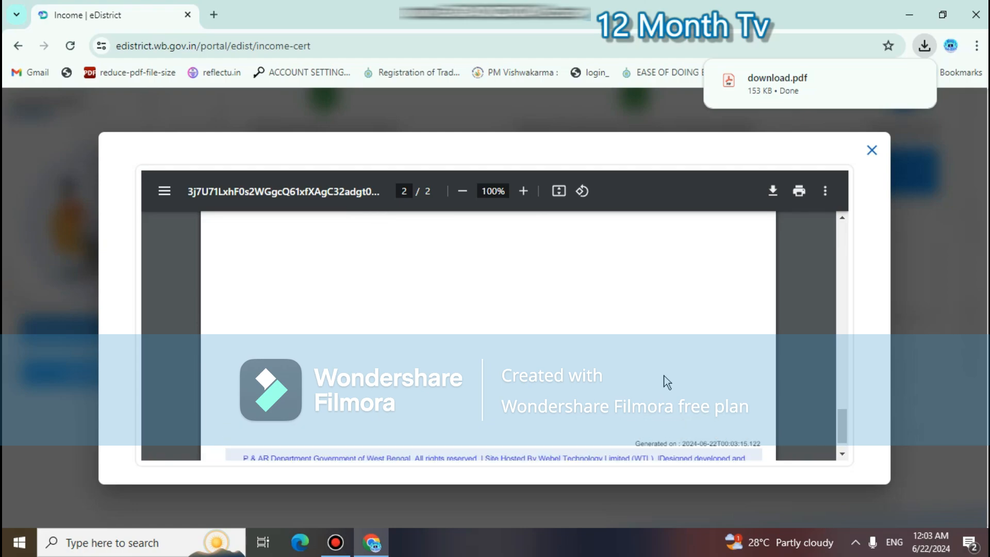
{"action": "scroll", "coordinate": [668, 382], "scroll_direction": "down", "scroll_amount": 1}
{"action": "scroll", "coordinate": [668, 385], "scroll_direction": "up", "scroll_amount": 3}
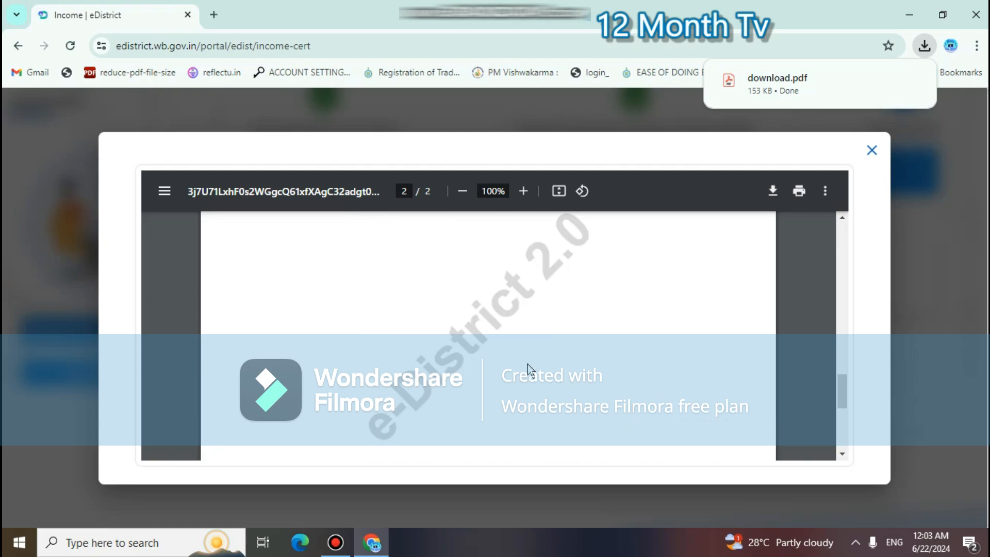
{"action": "scroll", "coordinate": [788, 227], "scroll_direction": "up", "scroll_amount": 3}
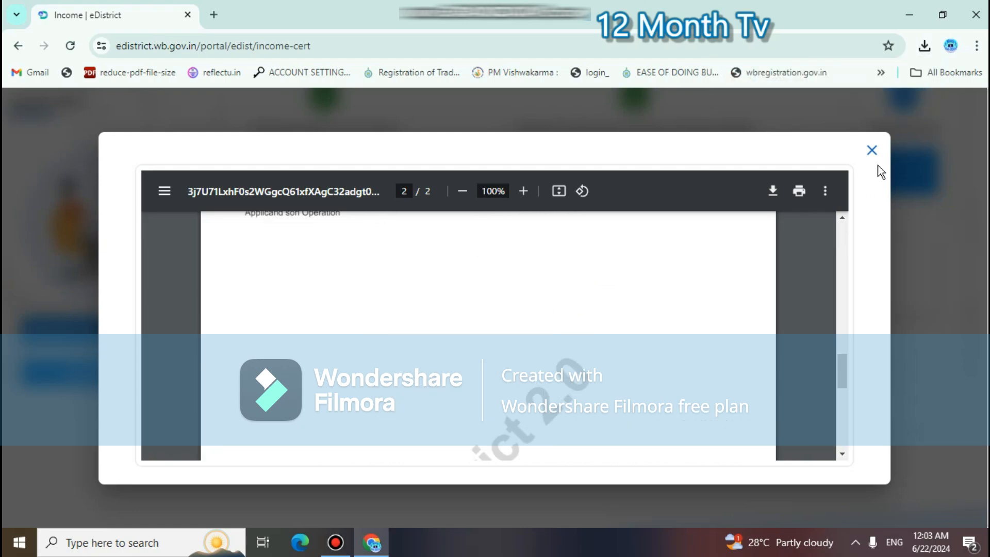
{"action": "left_click", "coordinate": [872, 150]}
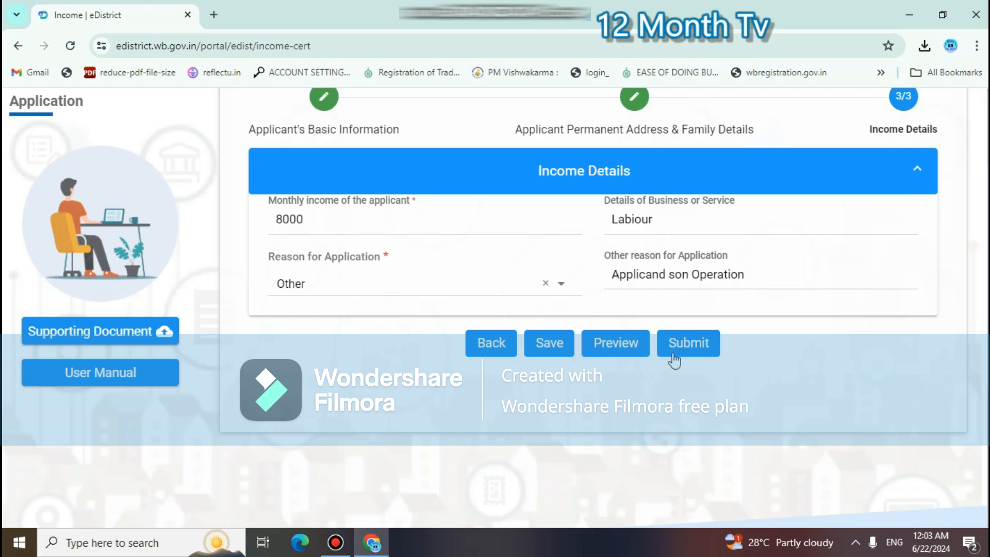
Submit the application and keep Aadhar Card as the Residential Proof in the Documents dialog
{"action": "left_click", "coordinate": [686, 346]}
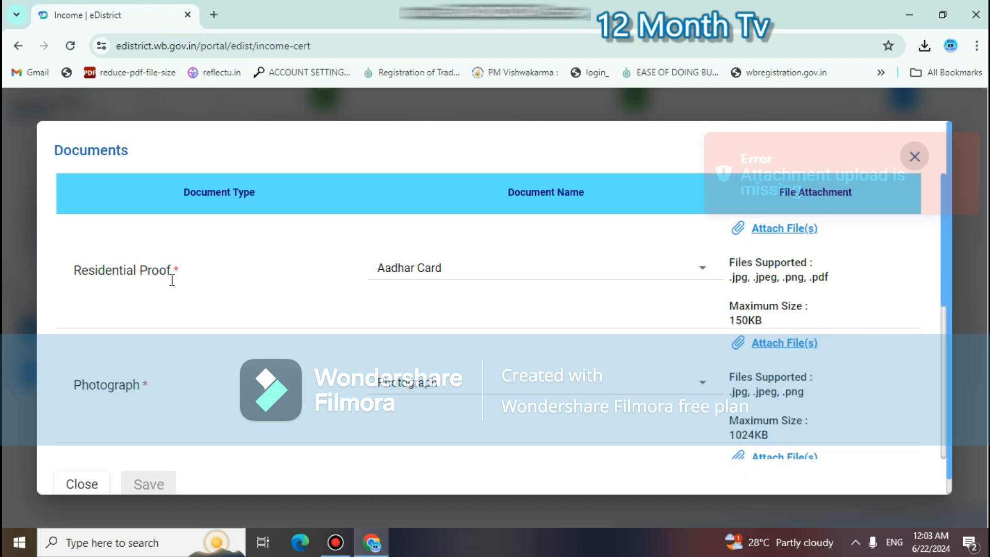
{"action": "left_click", "coordinate": [626, 273]}
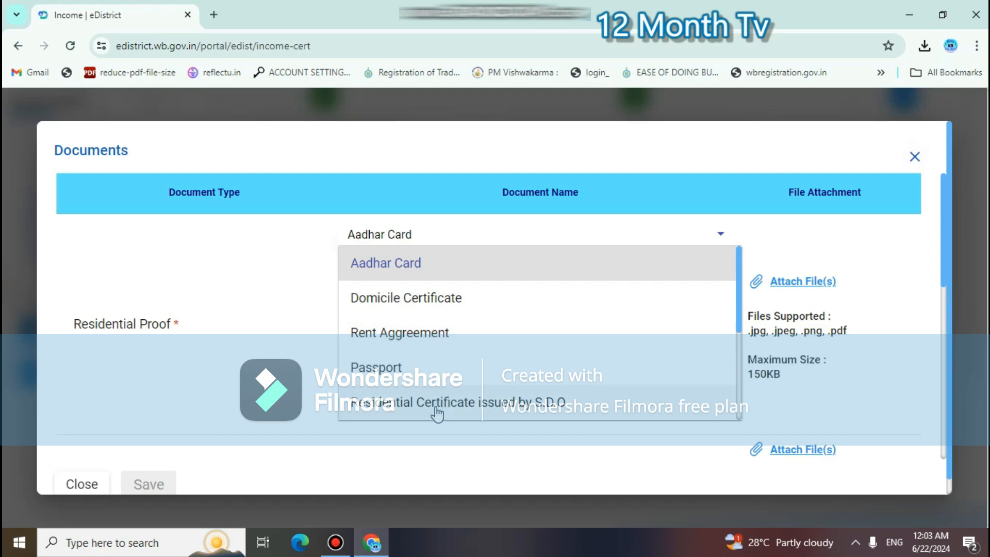
{"action": "left_click", "coordinate": [400, 277]}
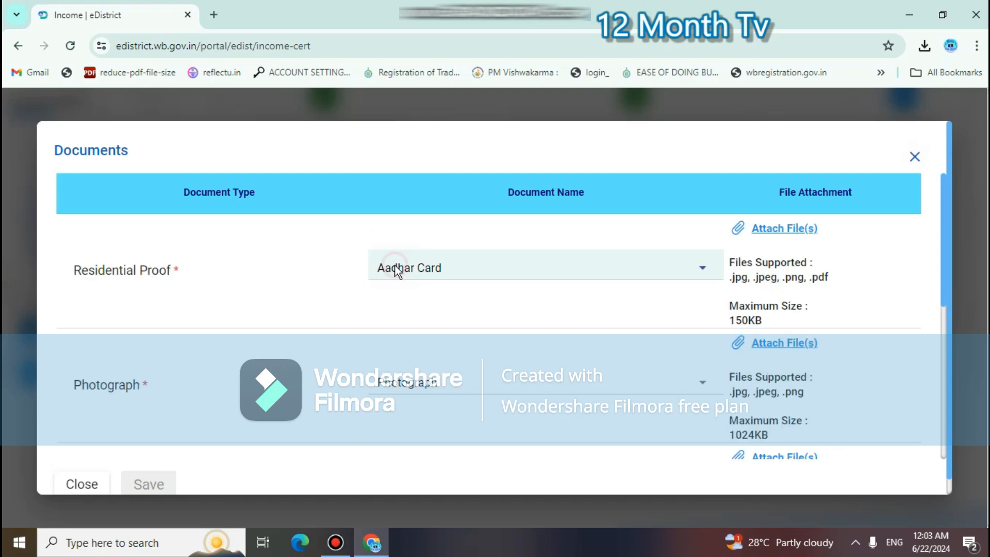
Attach the aadhar PDF from the Desktop documents folder as Residential Proof
{"action": "left_click", "coordinate": [784, 230]}
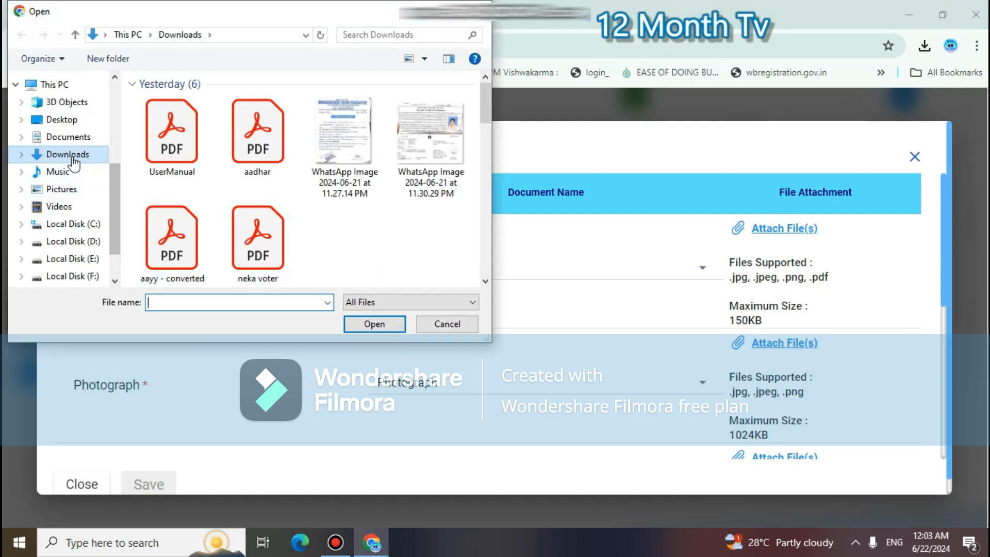
{"action": "left_click", "coordinate": [64, 121]}
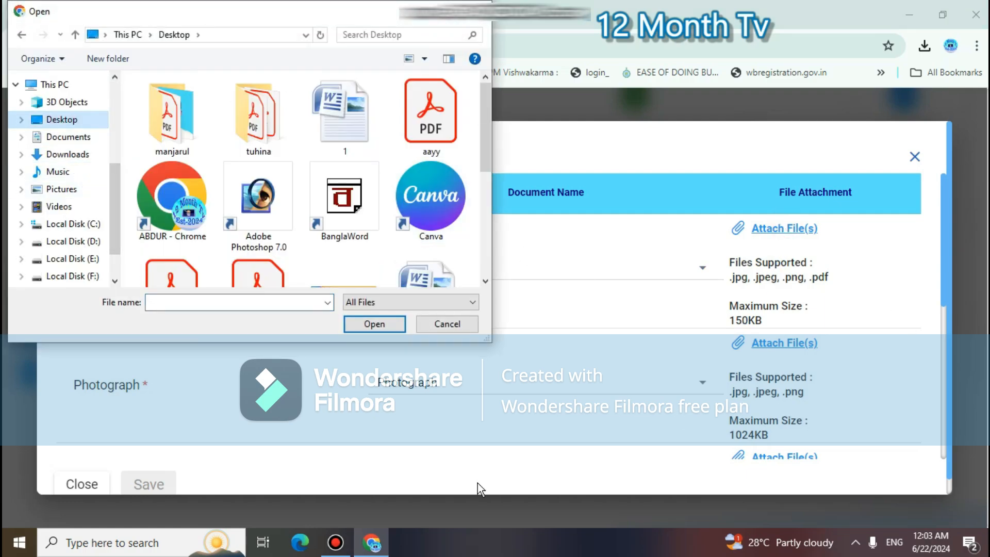
{"action": "double_click", "coordinate": [183, 126]}
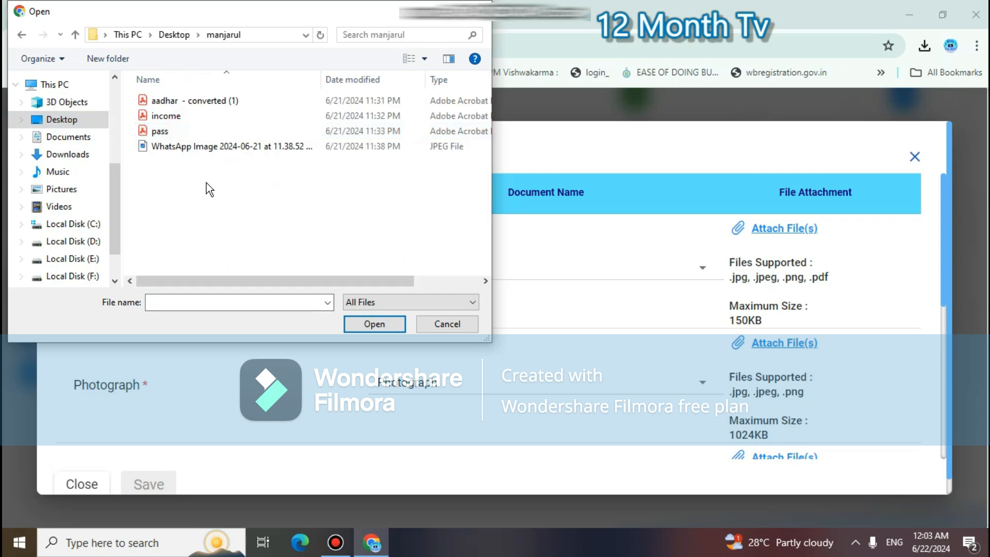
{"action": "left_click", "coordinate": [208, 99]}
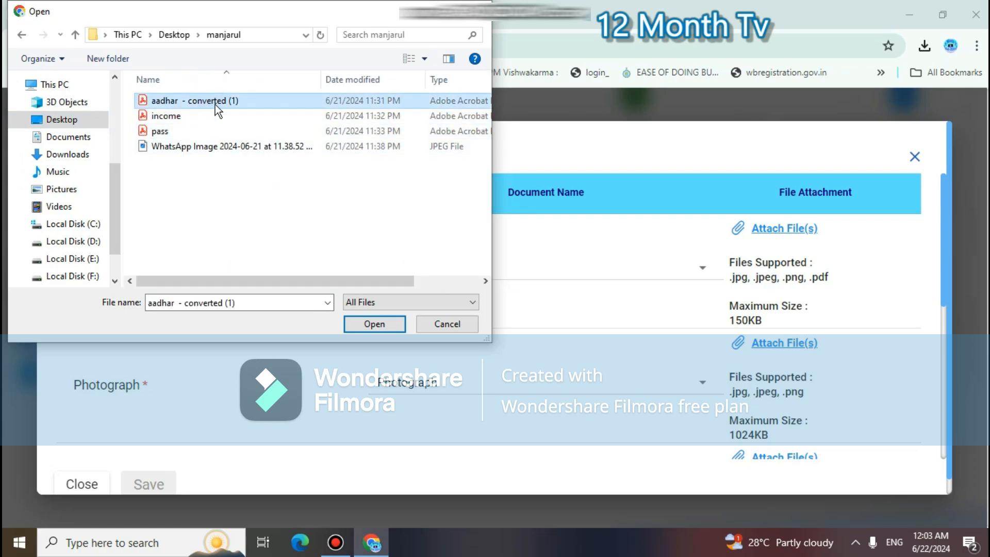
{"action": "left_click", "coordinate": [369, 324]}
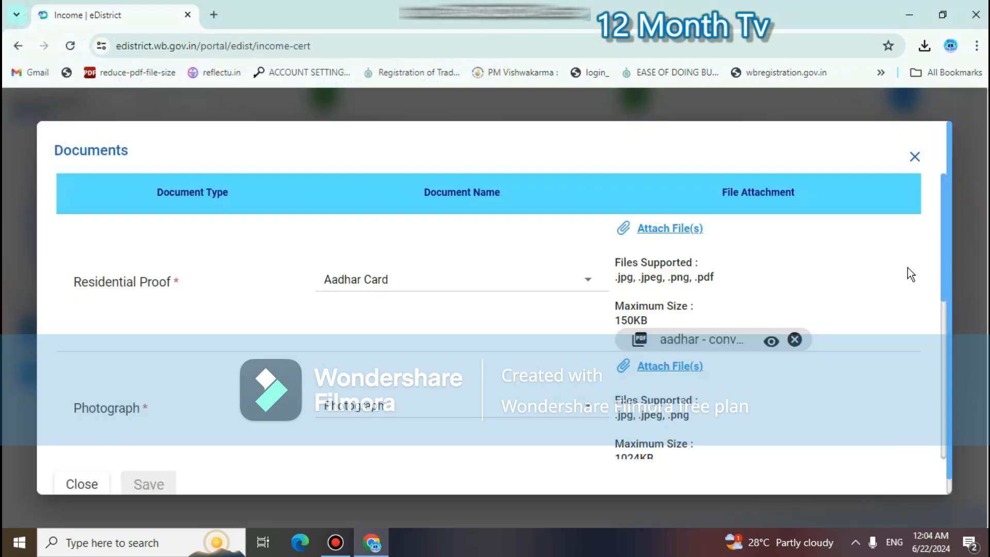
Attach the WhatsApp image as the applicant's Photograph
{"action": "scroll", "coordinate": [624, 345], "scroll_direction": "down", "scroll_amount": 1}
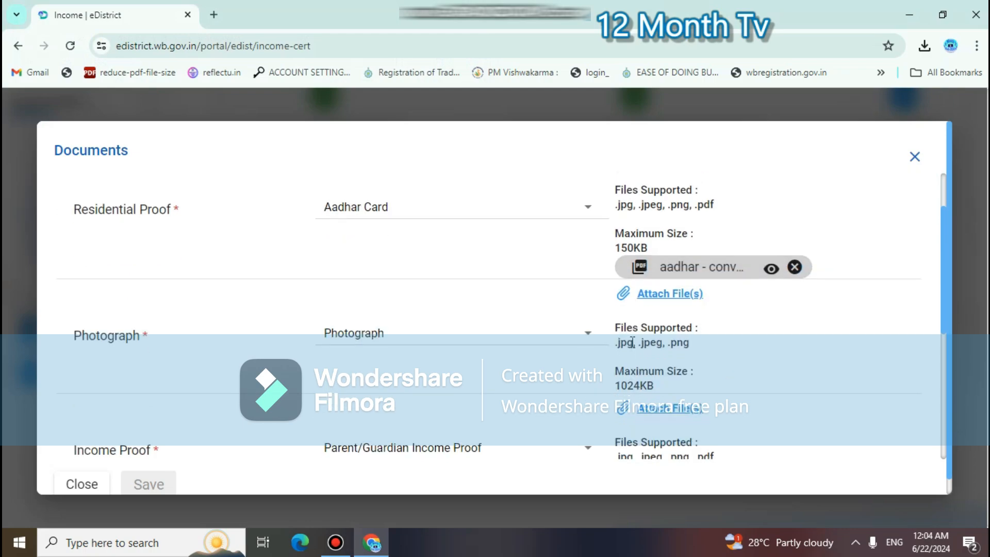
{"action": "scroll", "coordinate": [479, 337], "scroll_direction": "down", "scroll_amount": 1}
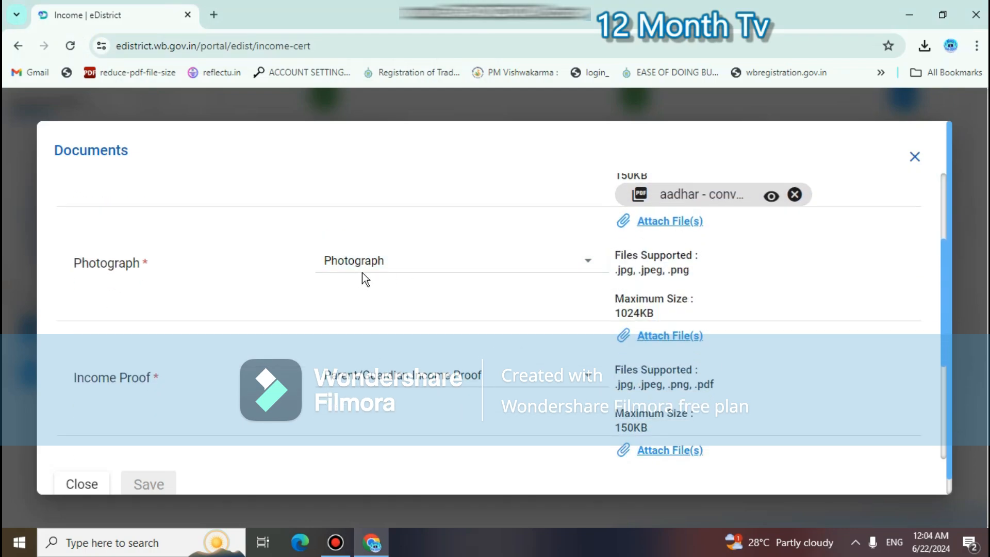
{"action": "left_click", "coordinate": [666, 222]}
{"action": "left_click", "coordinate": [190, 148]}
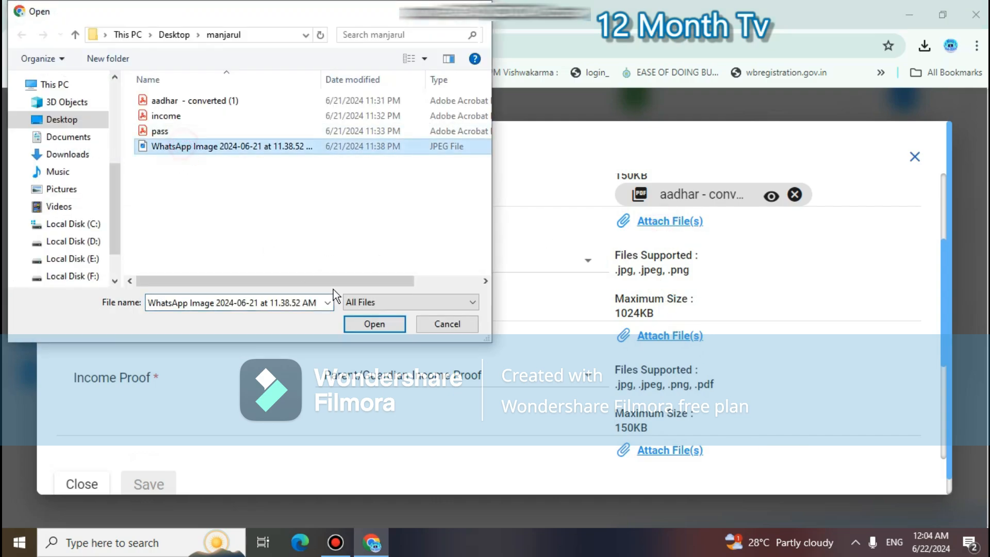
{"action": "left_click", "coordinate": [375, 325]}
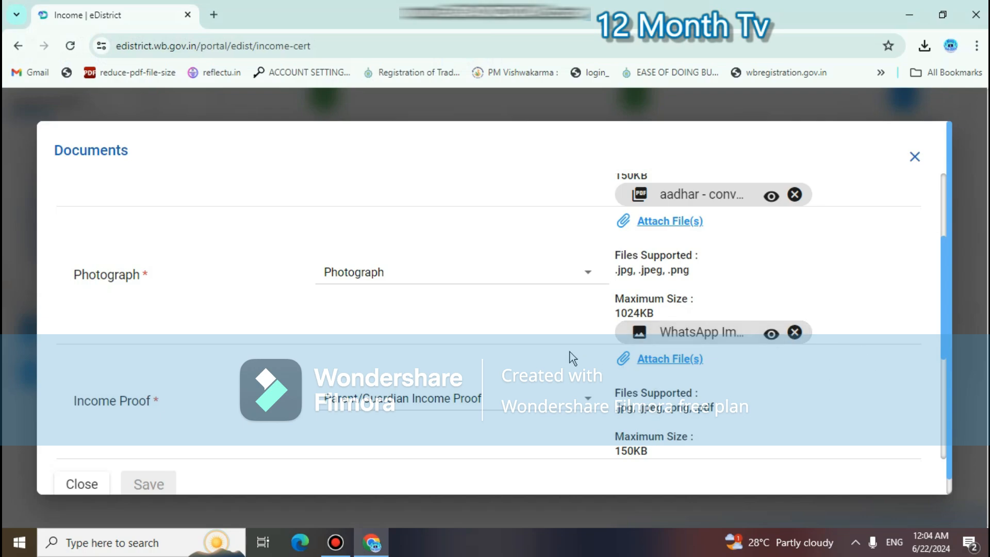
{"action": "scroll", "coordinate": [511, 336], "scroll_direction": "down", "scroll_amount": 3}
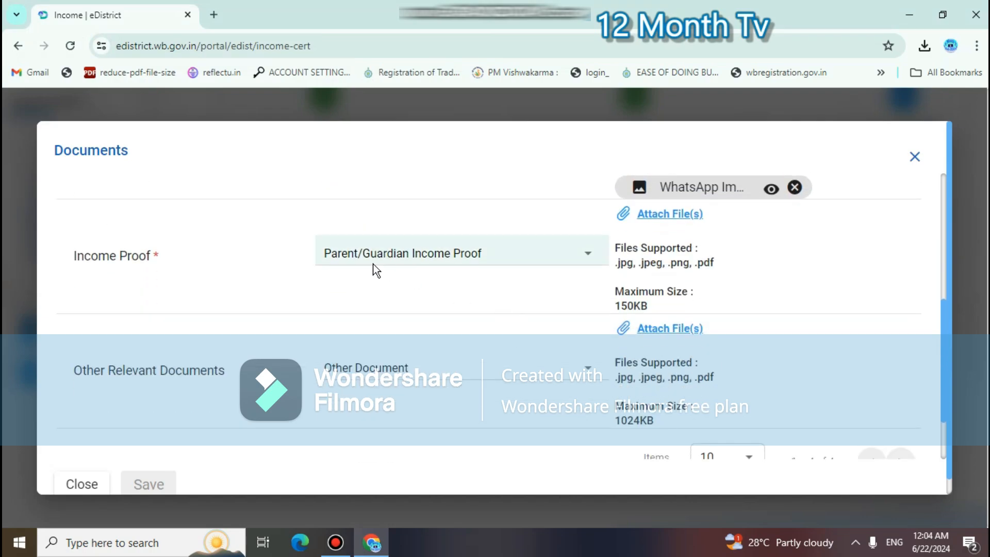
Choose 'Income proof from Gram Pradhan/Municipality Councilor' as Income Proof and attach income.pdf
{"action": "left_click", "coordinate": [361, 258]}
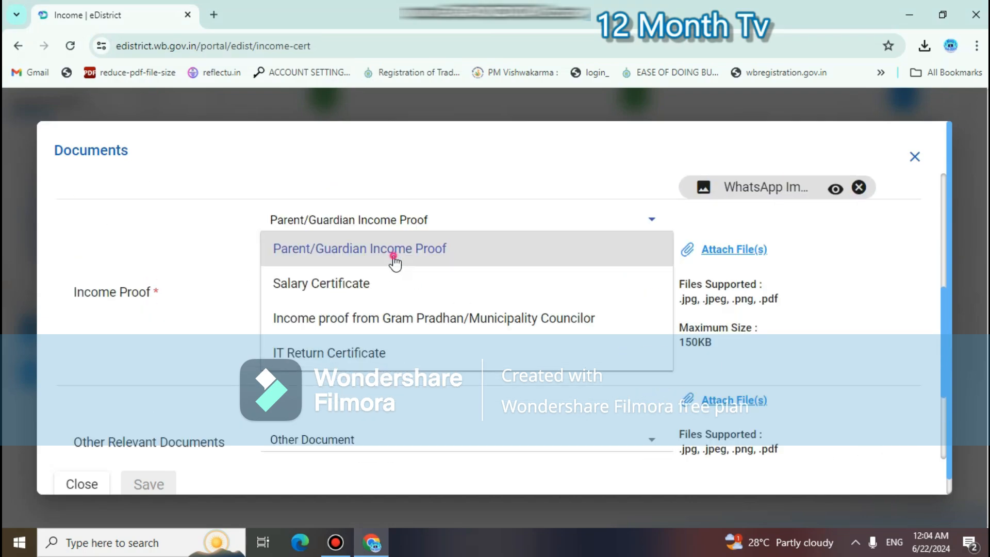
{"action": "left_click", "coordinate": [376, 317]}
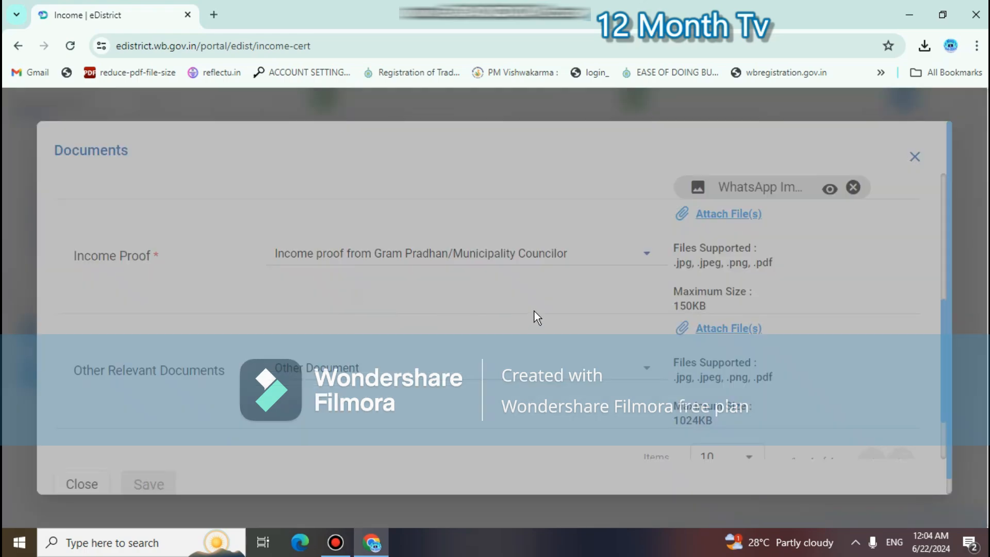
{"action": "scroll", "coordinate": [638, 336], "scroll_direction": "down", "scroll_amount": 3}
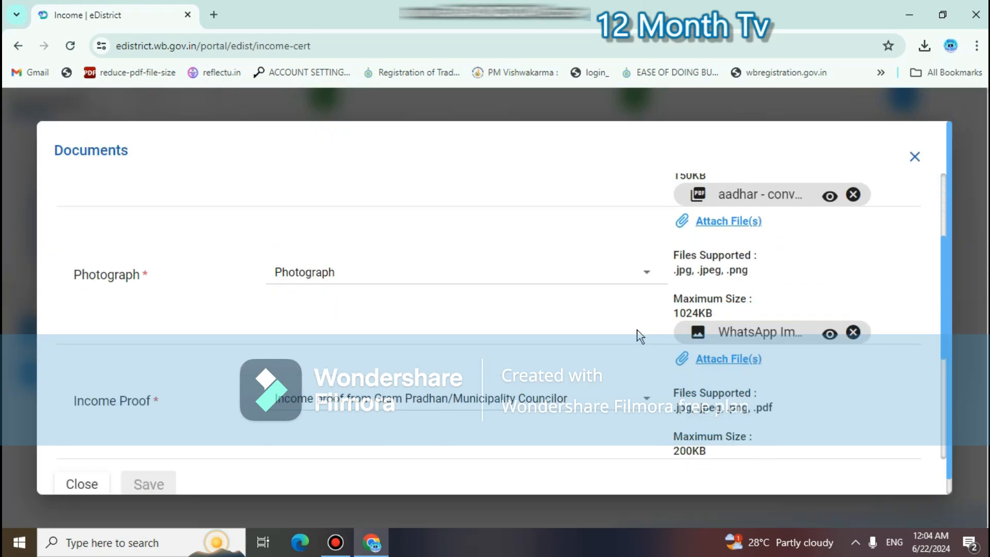
{"action": "scroll", "coordinate": [506, 310], "scroll_direction": "down", "scroll_amount": 3}
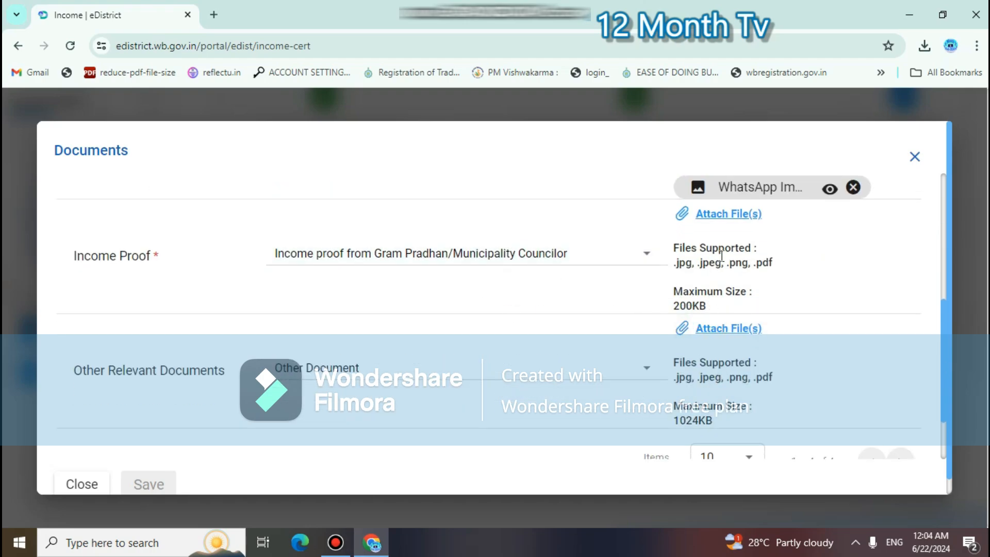
{"action": "left_click", "coordinate": [721, 214]}
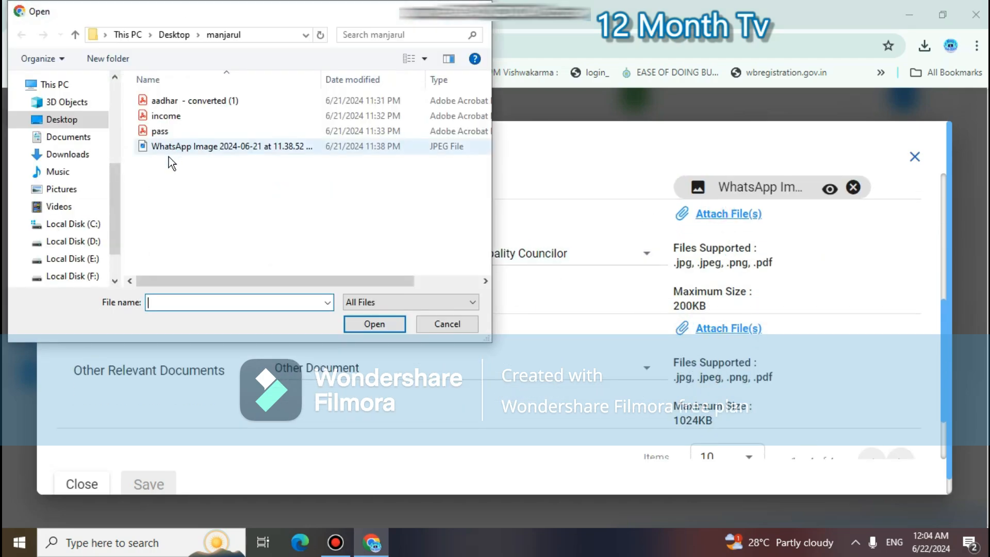
{"action": "left_click", "coordinate": [199, 116]}
{"action": "left_click", "coordinate": [375, 324]}
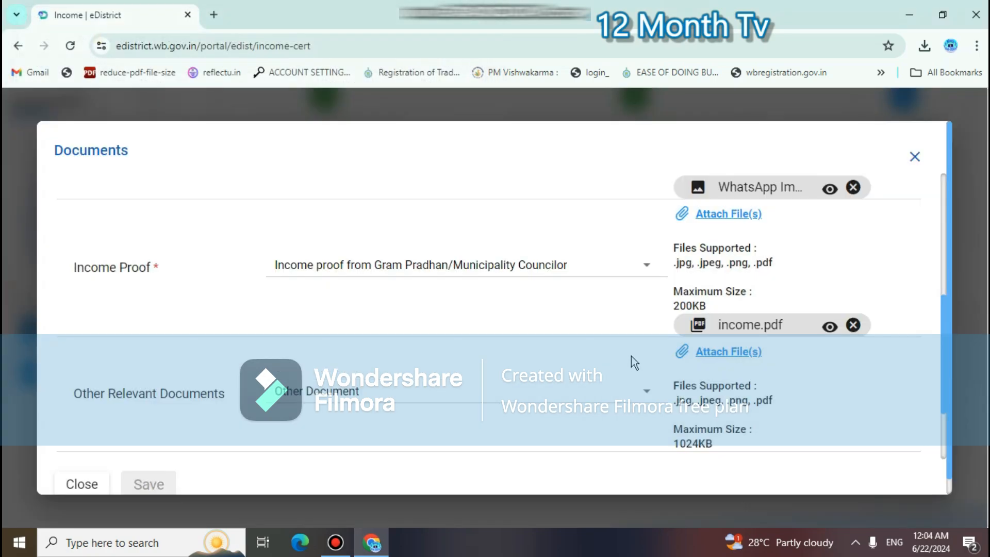
{"action": "scroll", "coordinate": [635, 356], "scroll_direction": "down", "scroll_amount": 2}
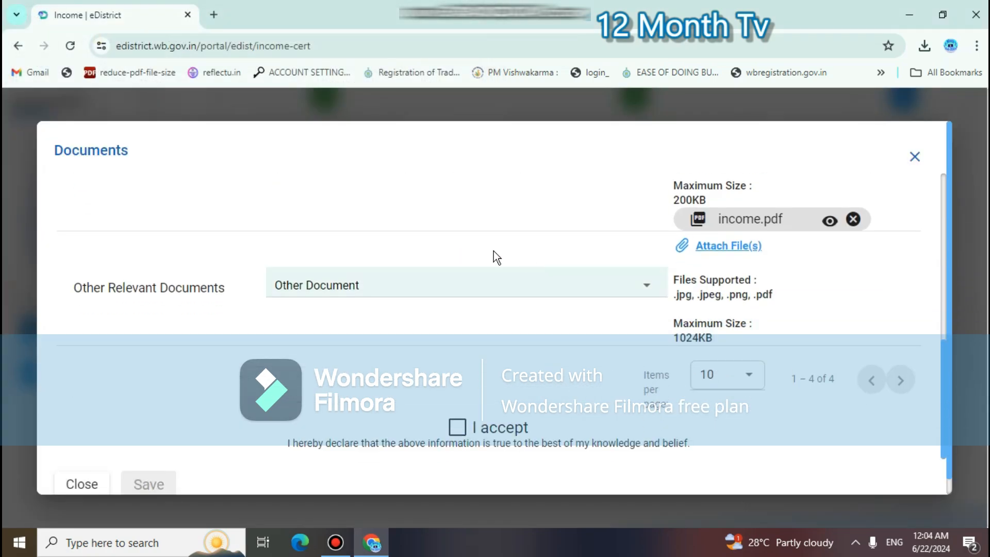
Attach pass.pdf under Other Relevant Documents and scroll down through the documents list
{"action": "left_click", "coordinate": [728, 252]}
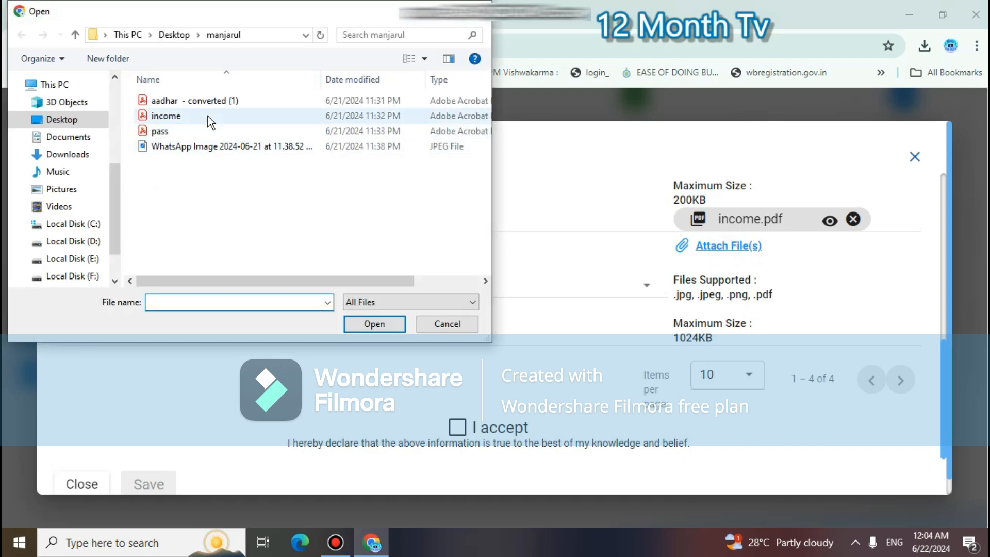
{"action": "left_click", "coordinate": [199, 133]}
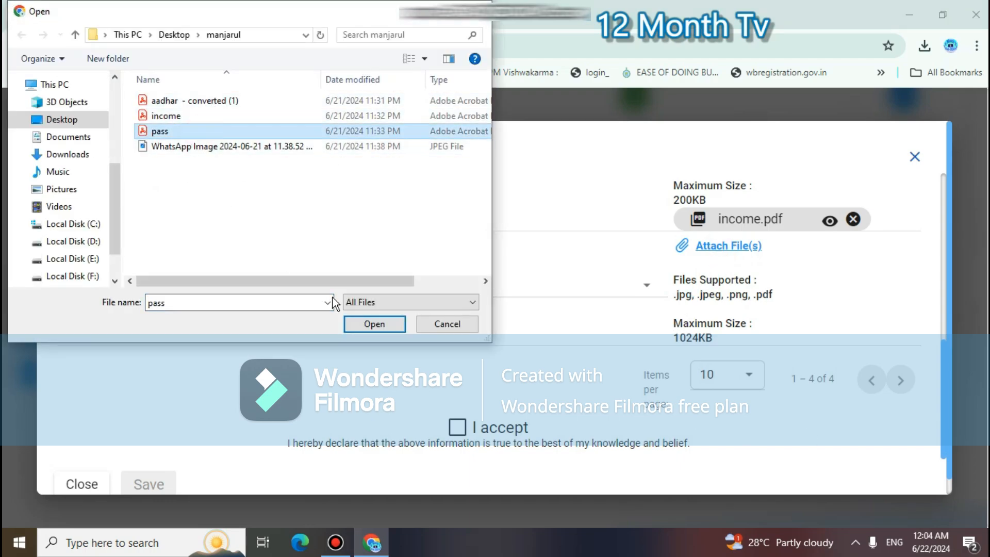
{"action": "left_click", "coordinate": [373, 325]}
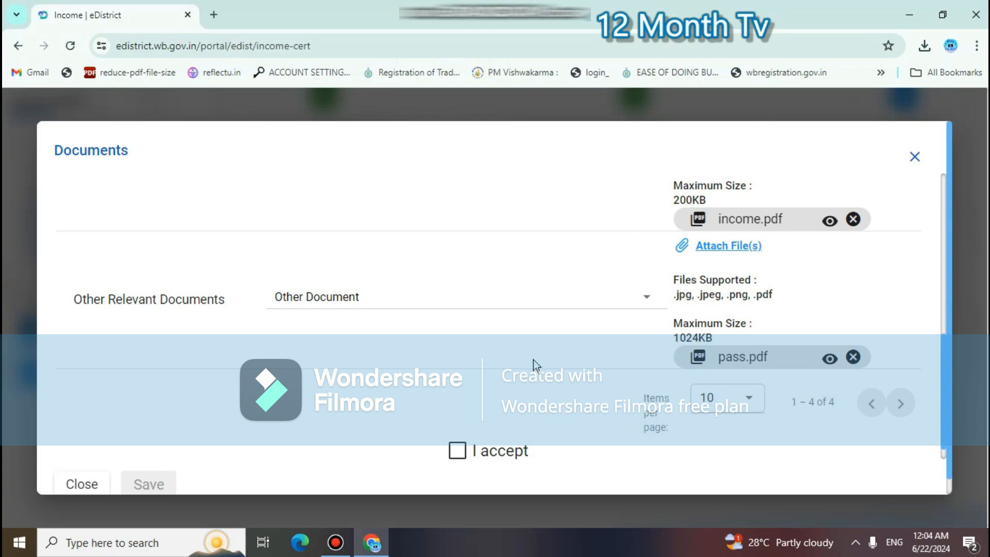
{"action": "scroll", "coordinate": [534, 355], "scroll_direction": "up", "scroll_amount": 7}
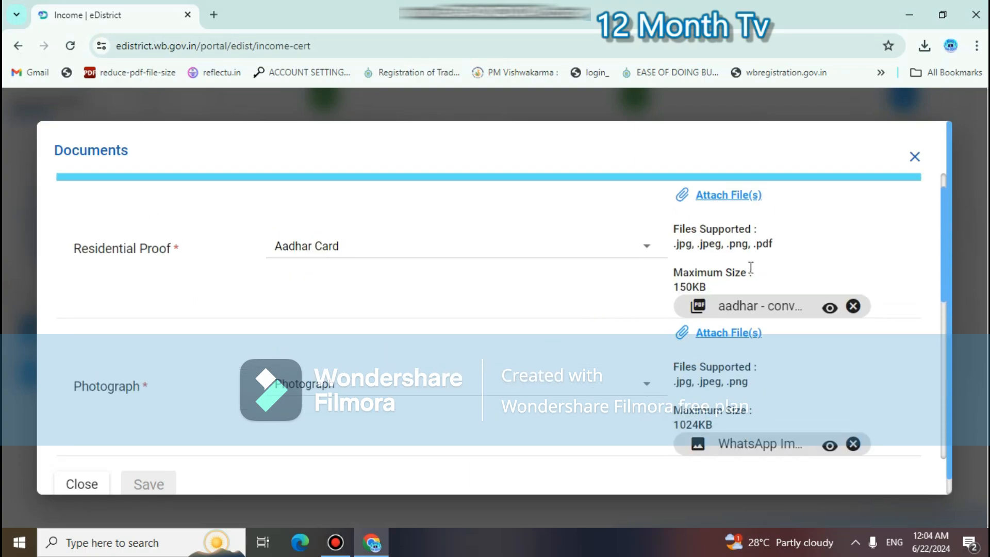
{"action": "scroll", "coordinate": [467, 311], "scroll_direction": "down", "scroll_amount": 3}
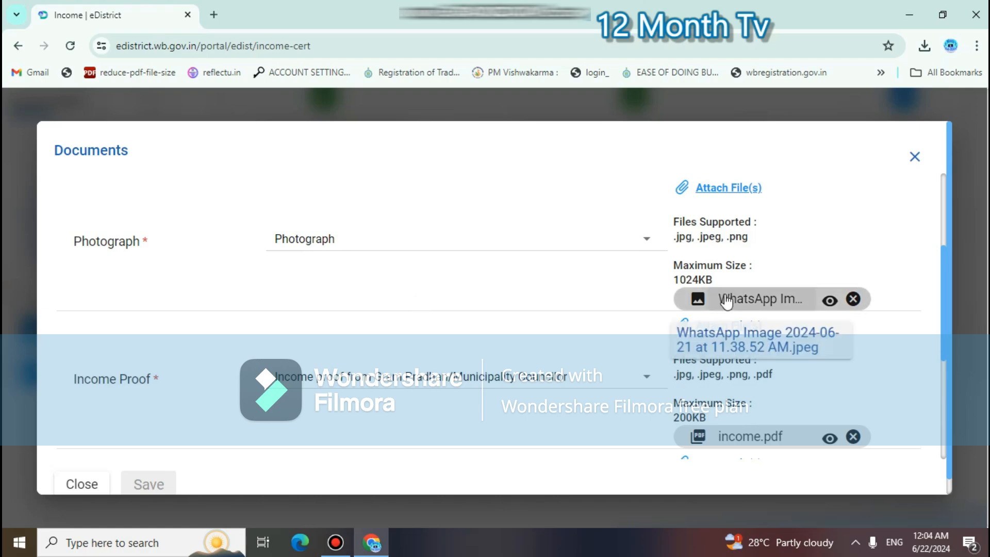
{"action": "scroll", "coordinate": [566, 316], "scroll_direction": "down", "scroll_amount": 5}
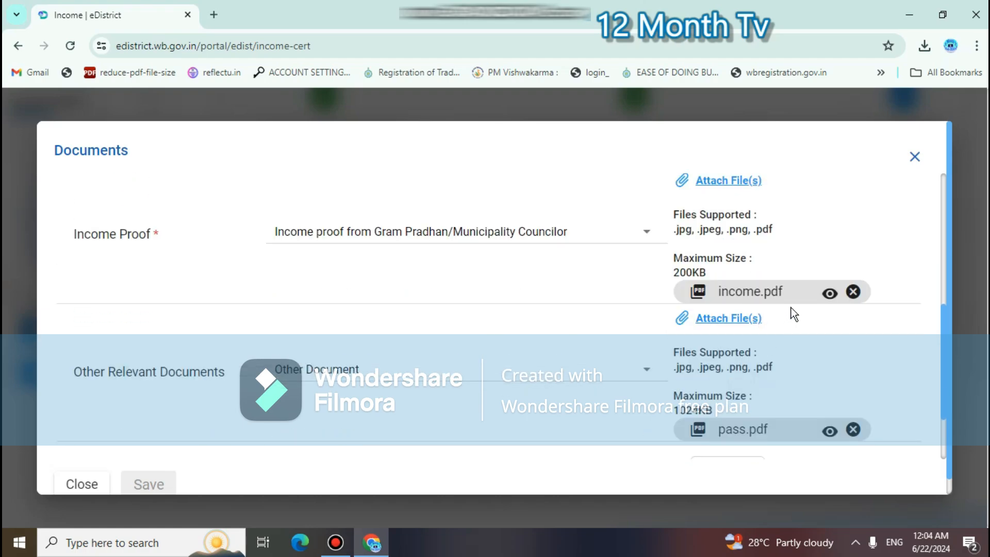
{"action": "scroll", "coordinate": [376, 364], "scroll_direction": "down", "scroll_amount": 2}
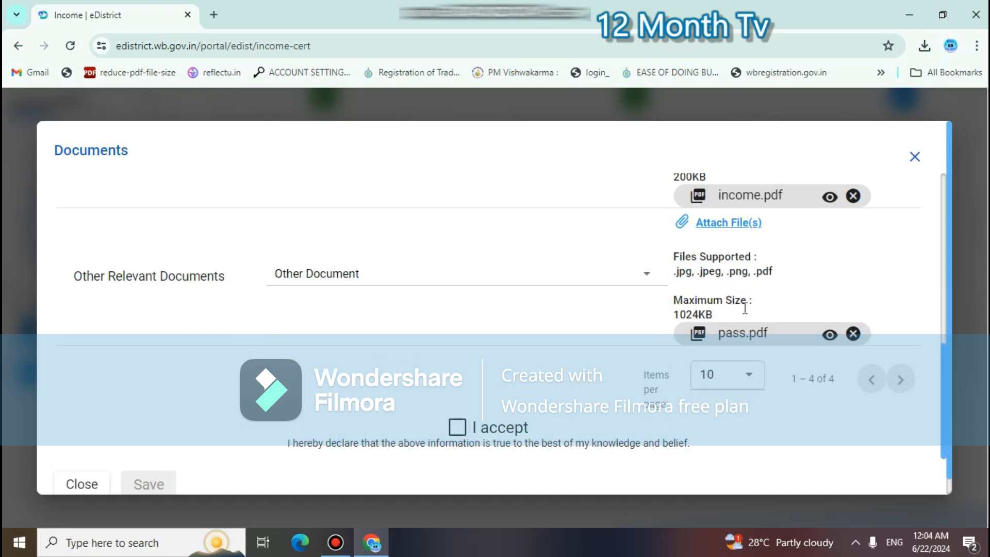
{"action": "scroll", "coordinate": [438, 403], "scroll_direction": "down", "scroll_amount": 1}
Accept the document declaration, save the attachments, and review the Income Details form
{"action": "left_click", "coordinate": [458, 412]}
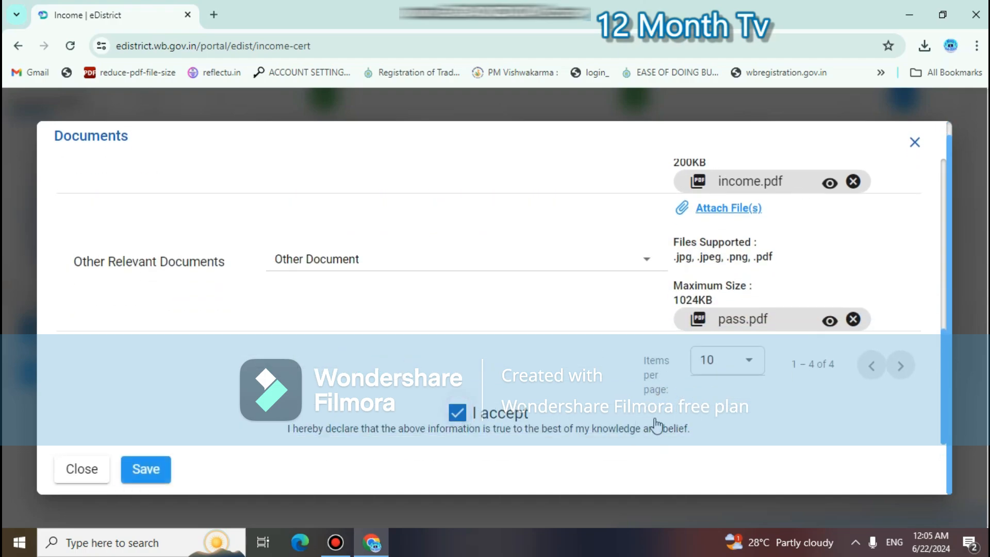
{"action": "left_click", "coordinate": [146, 469]}
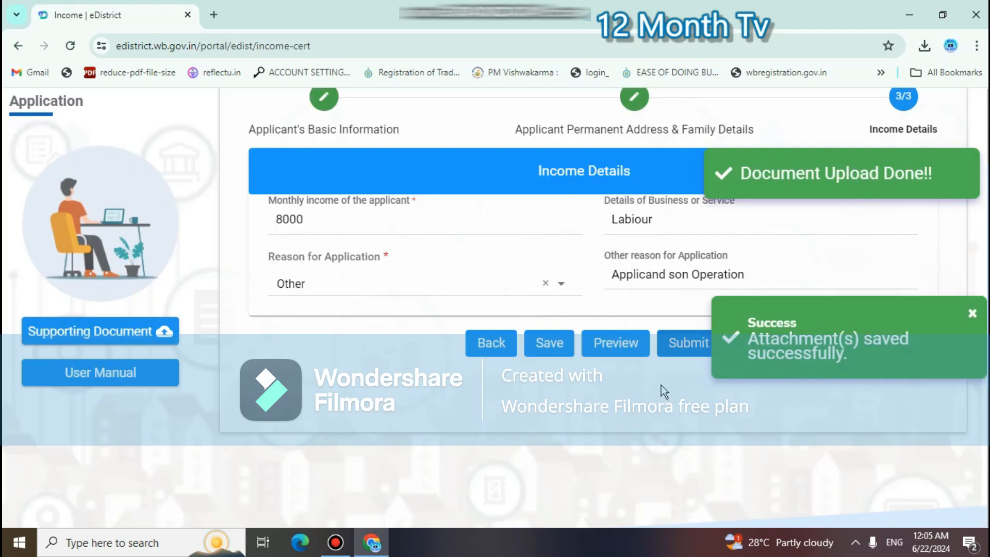
{"action": "scroll", "coordinate": [652, 382], "scroll_direction": "up", "scroll_amount": 3}
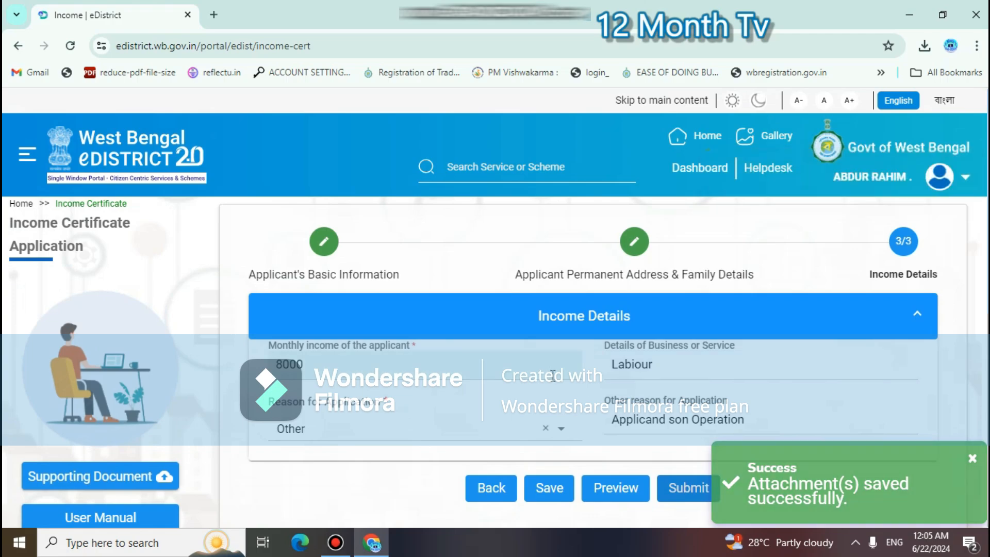
{"action": "scroll", "coordinate": [547, 389], "scroll_direction": "down", "scroll_amount": 4}
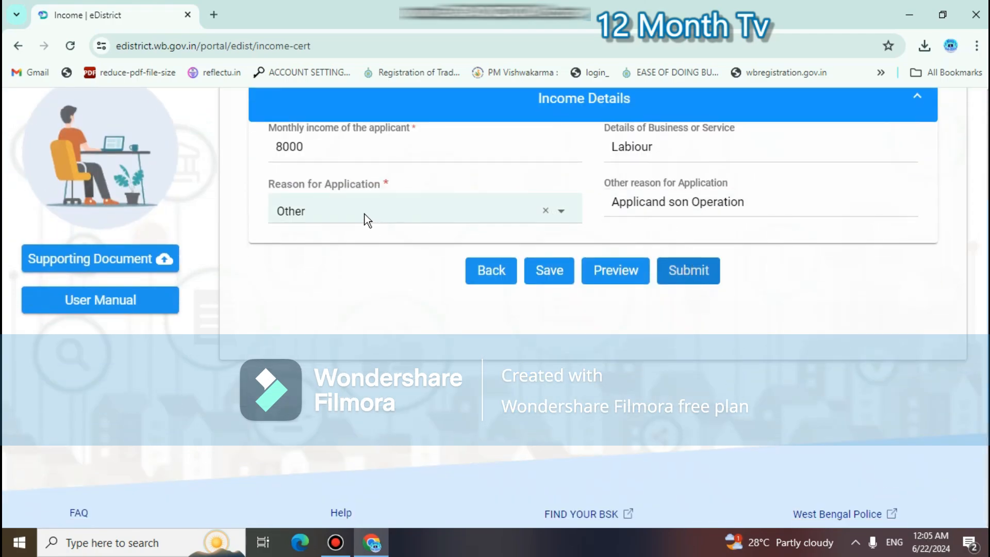
{"action": "scroll", "coordinate": [364, 214], "scroll_direction": "up", "scroll_amount": 1}
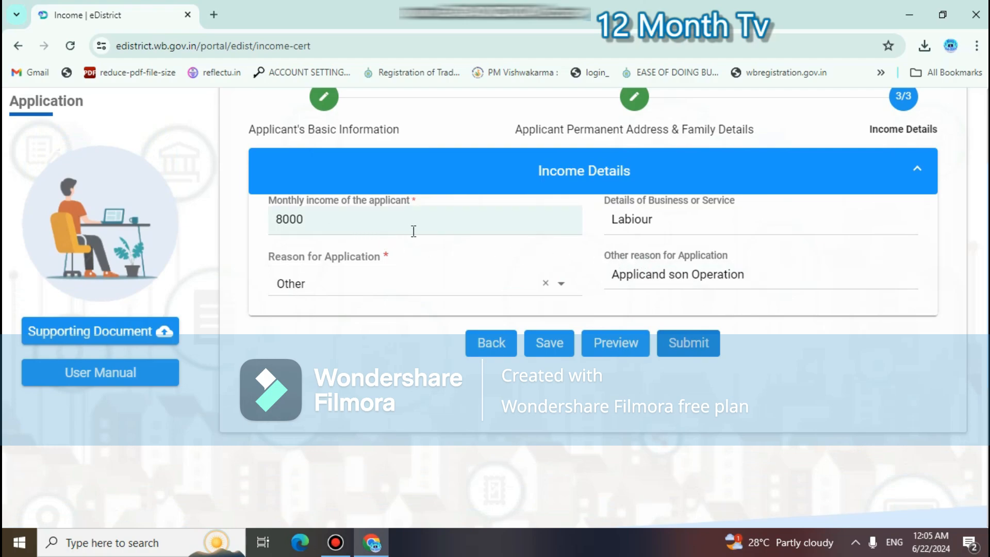
{"action": "scroll", "coordinate": [414, 230], "scroll_direction": "up", "scroll_amount": 2}
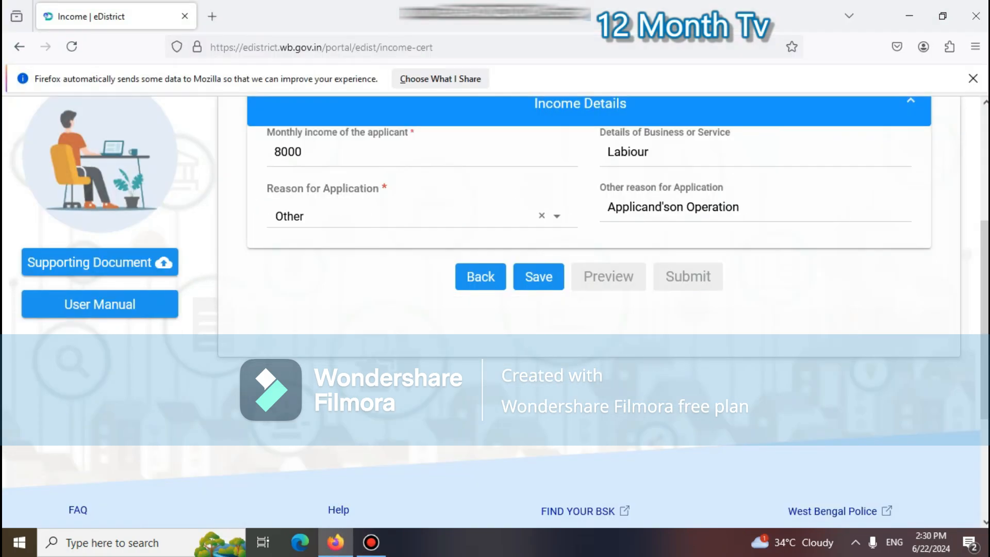
Save the income details, review the two-page PDF preview, close it and submit
{"action": "scroll", "coordinate": [588, 258], "scroll_direction": "up", "scroll_amount": 1}
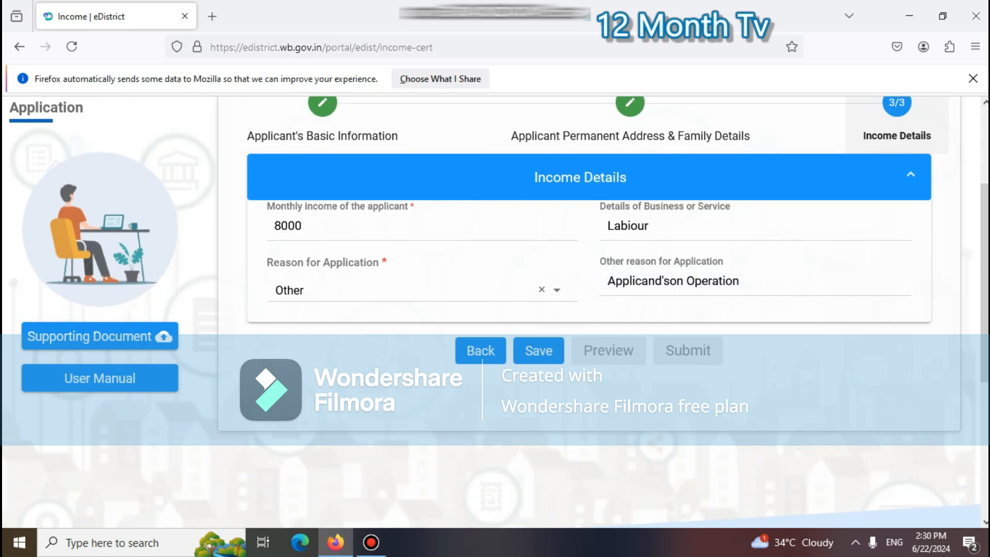
{"action": "left_click", "coordinate": [539, 350]}
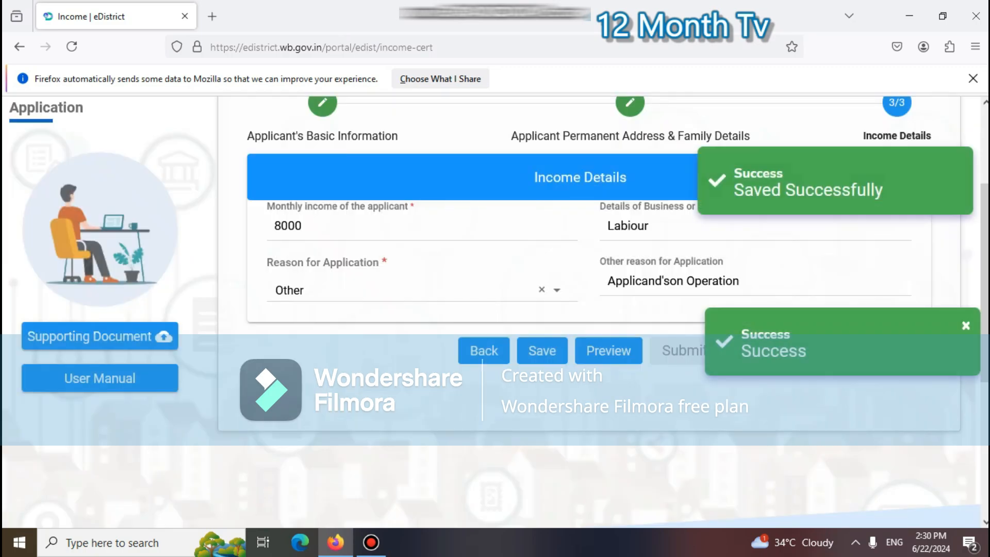
{"action": "left_click", "coordinate": [608, 354]}
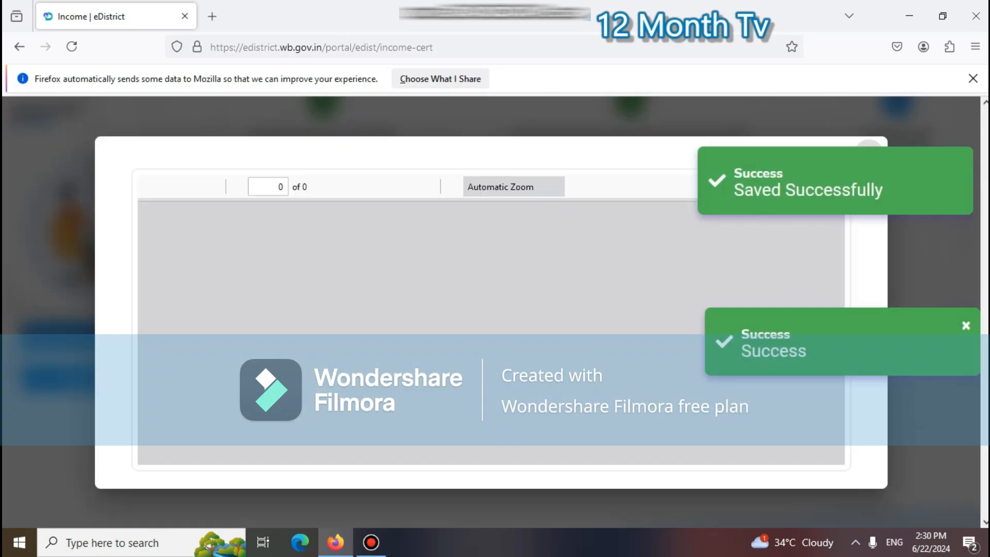
{"action": "scroll", "coordinate": [484, 330], "scroll_direction": "down", "scroll_amount": 10}
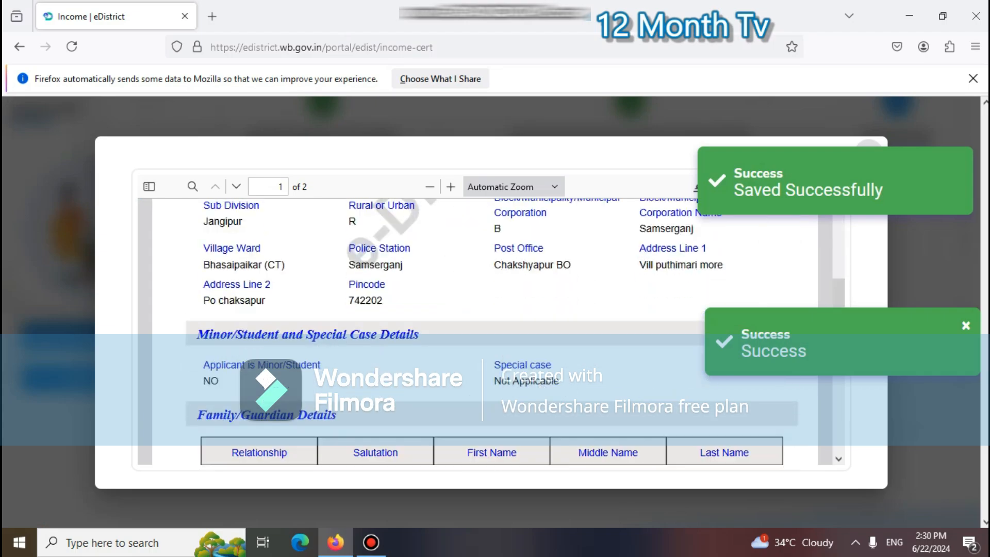
{"action": "scroll", "coordinate": [485, 330], "scroll_direction": "down", "scroll_amount": 5}
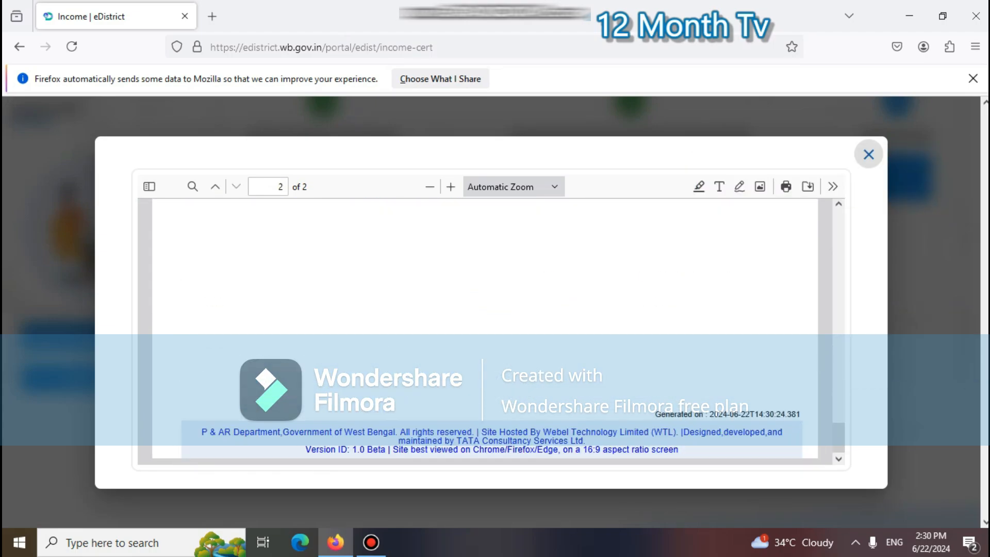
{"action": "left_click", "coordinate": [869, 154]}
{"action": "left_click", "coordinate": [681, 351]}
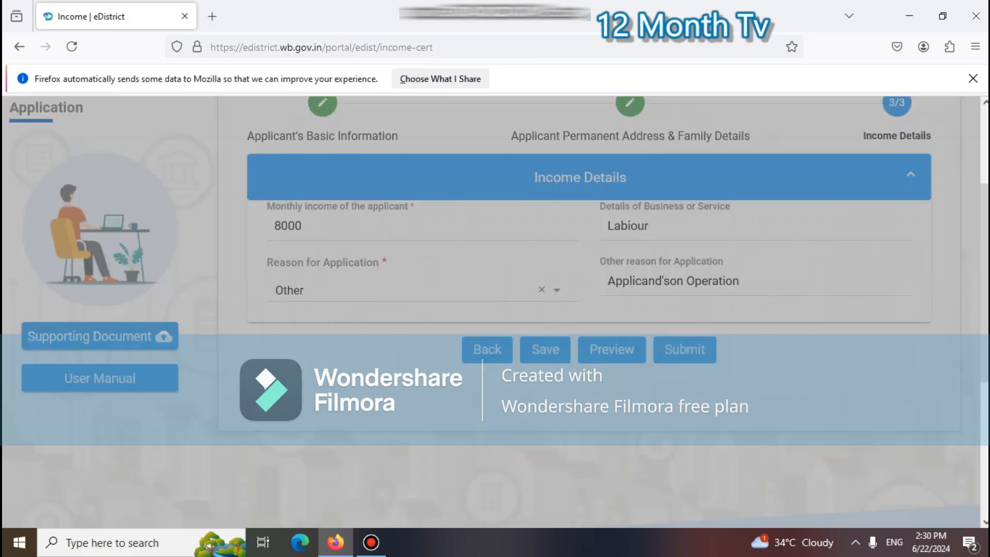
Complete the submission and download the acknowledgement from the success dialog's Downloads menu
{"action": "scroll", "coordinate": [491, 312], "scroll_direction": "up", "scroll_amount": 1}
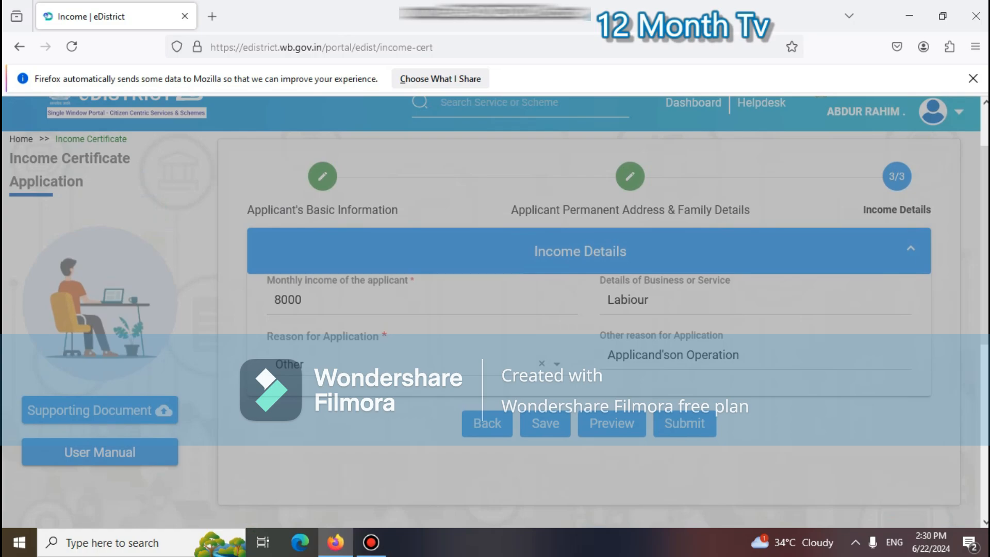
{"action": "scroll", "coordinate": [491, 311], "scroll_direction": "down", "scroll_amount": 5}
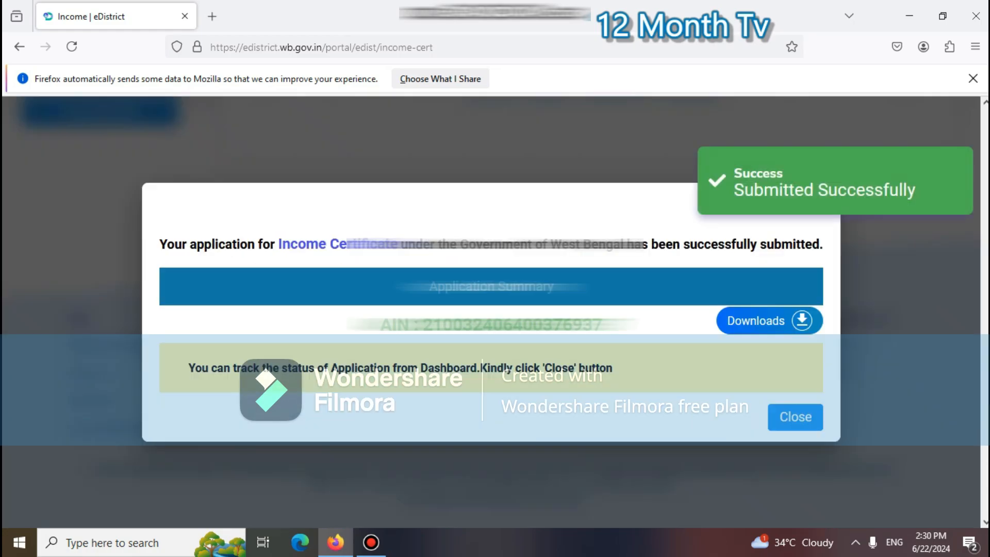
{"action": "mouse_move", "coordinate": [769, 320]}
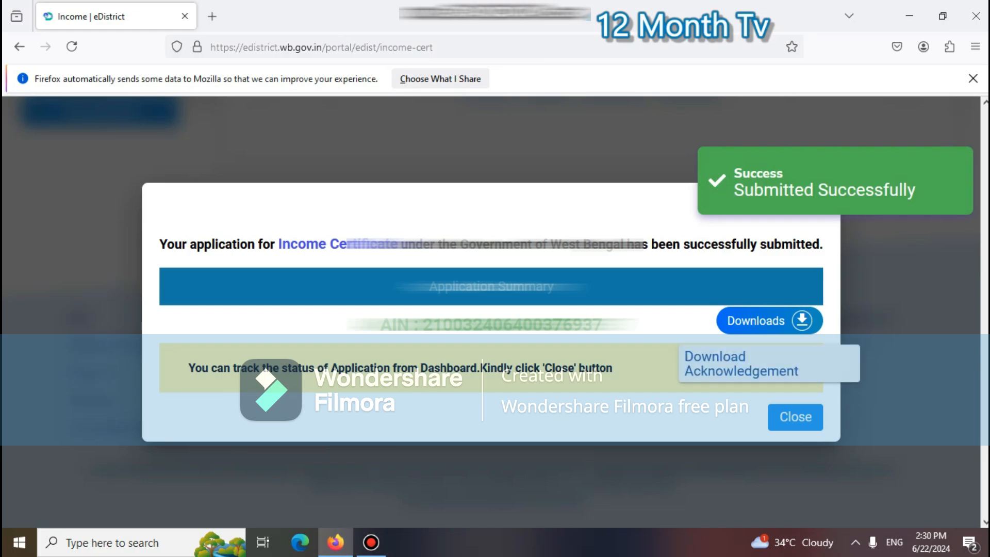
{"action": "left_click", "coordinate": [741, 364]}
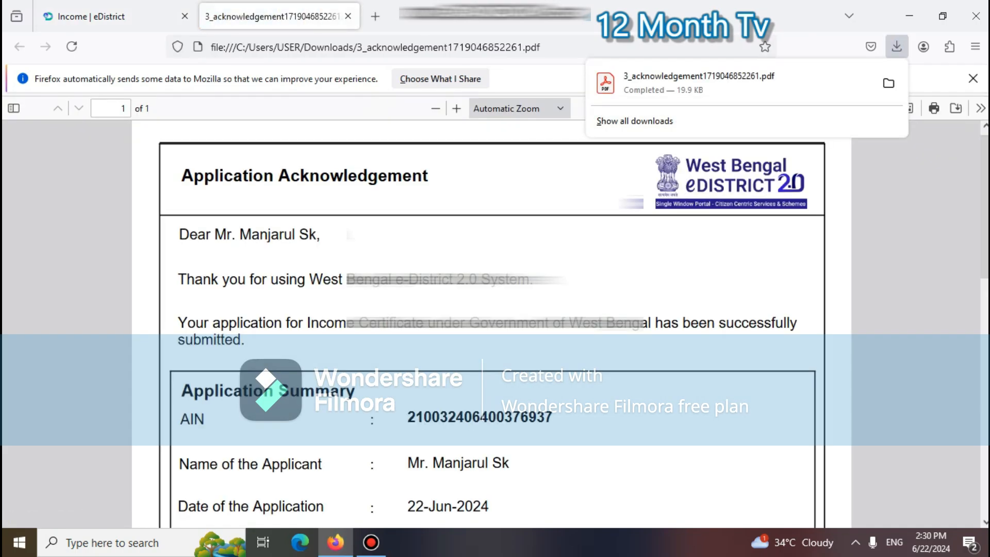
Scroll through the acknowledgement PDF and dismiss the Firefox recent downloads panel
{"action": "scroll", "coordinate": [491, 320], "scroll_direction": "down", "scroll_amount": 10}
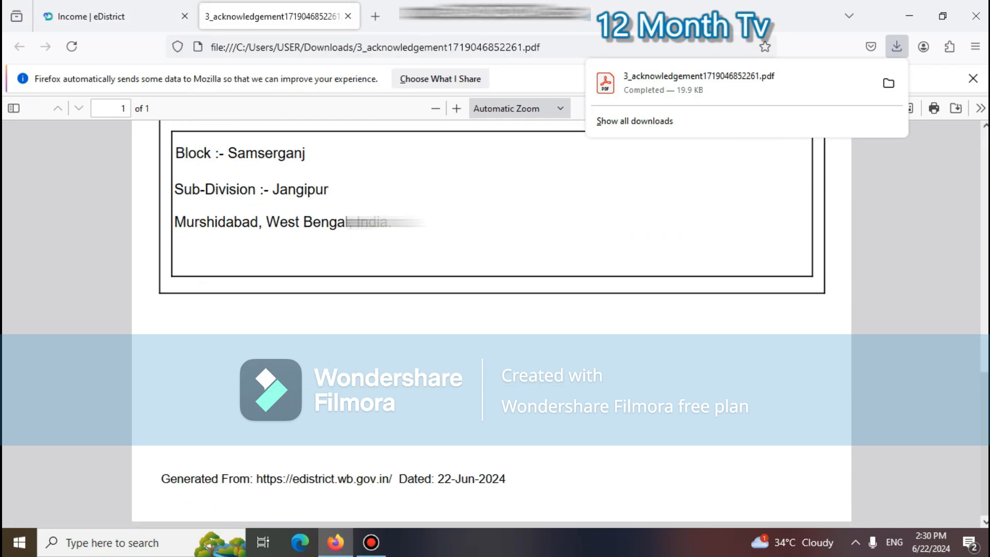
{"action": "scroll", "coordinate": [491, 320], "scroll_direction": "up", "scroll_amount": 10}
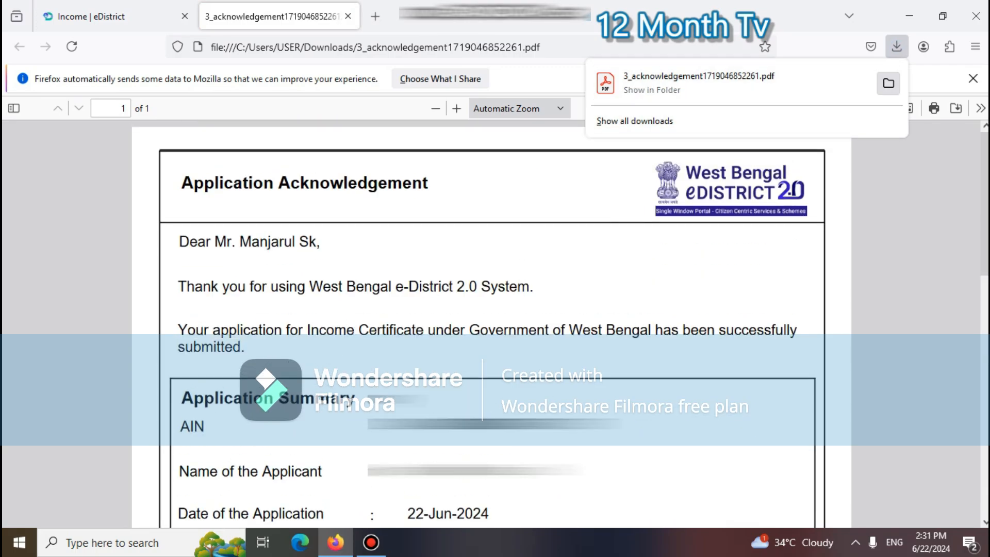
{"action": "left_click", "coordinate": [914, 189]}
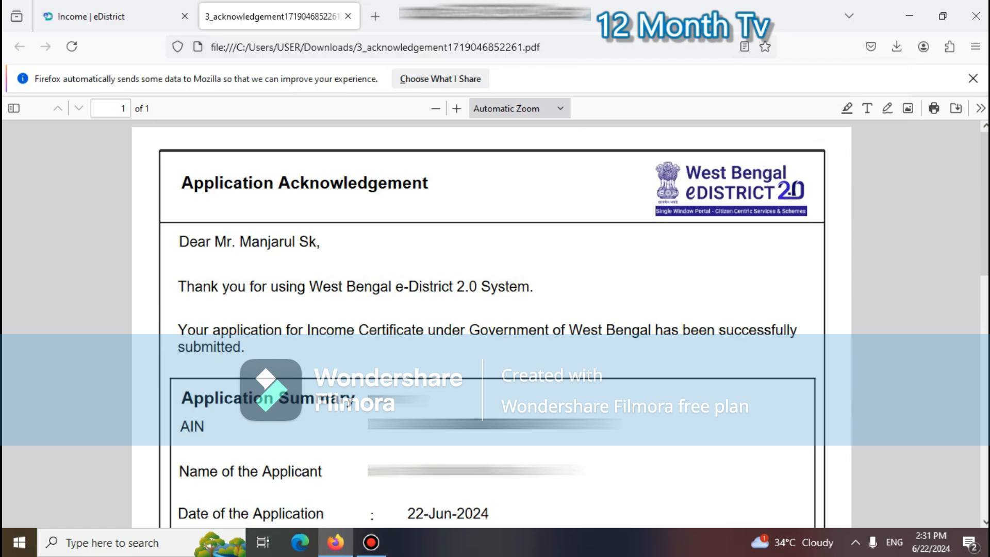
{"action": "scroll", "coordinate": [492, 320], "scroll_direction": "down", "scroll_amount": 3}
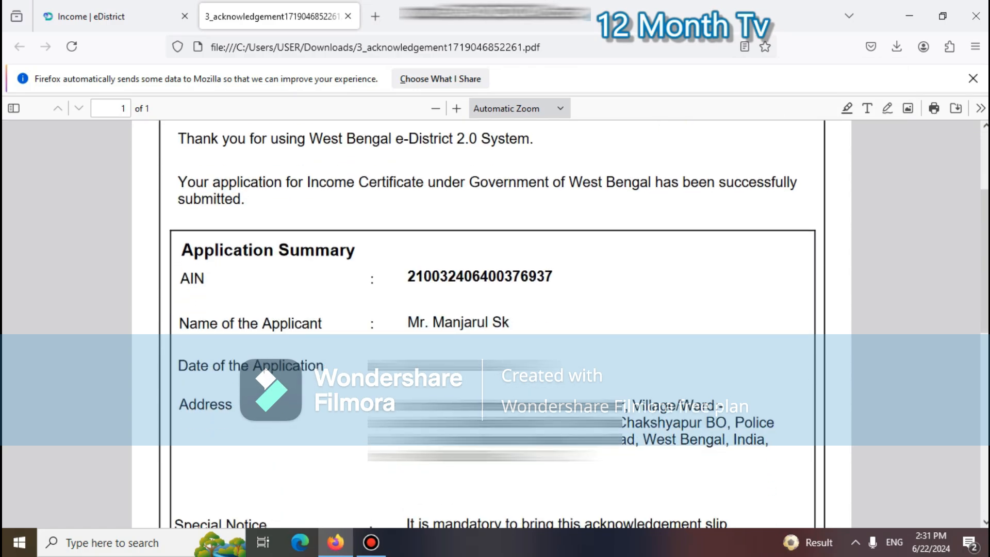
{"action": "scroll", "coordinate": [491, 320], "scroll_direction": "down", "scroll_amount": 2}
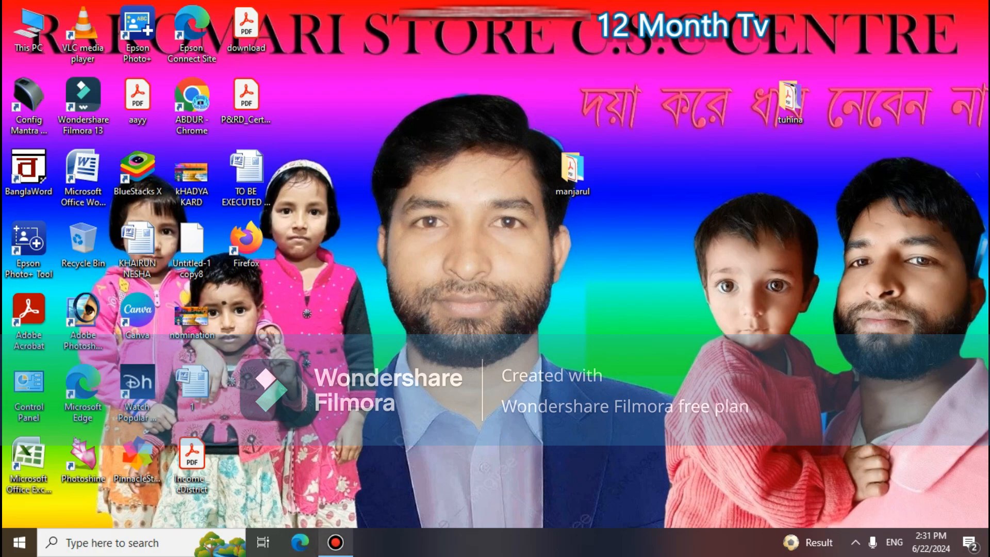
{"action": "mouse_move", "coordinate": [336, 542]}
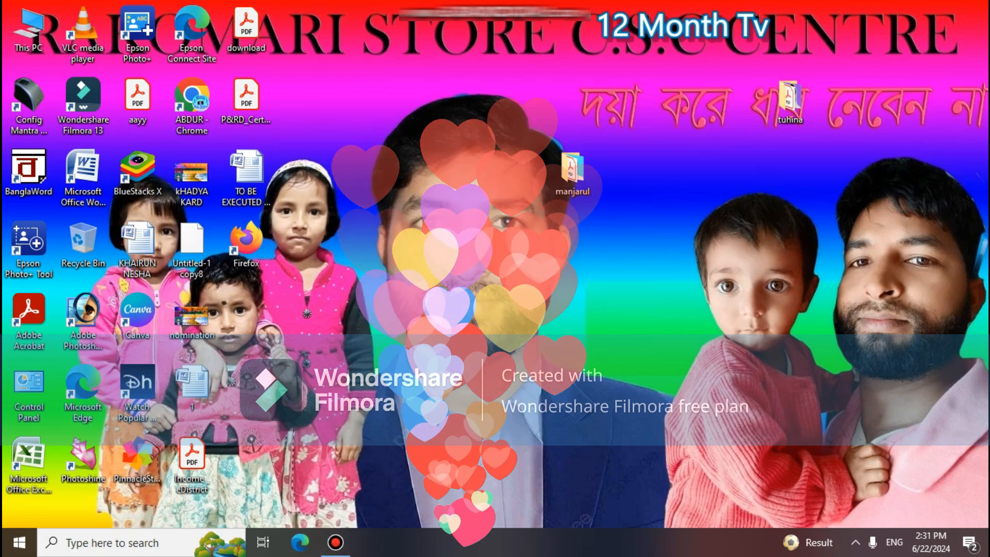